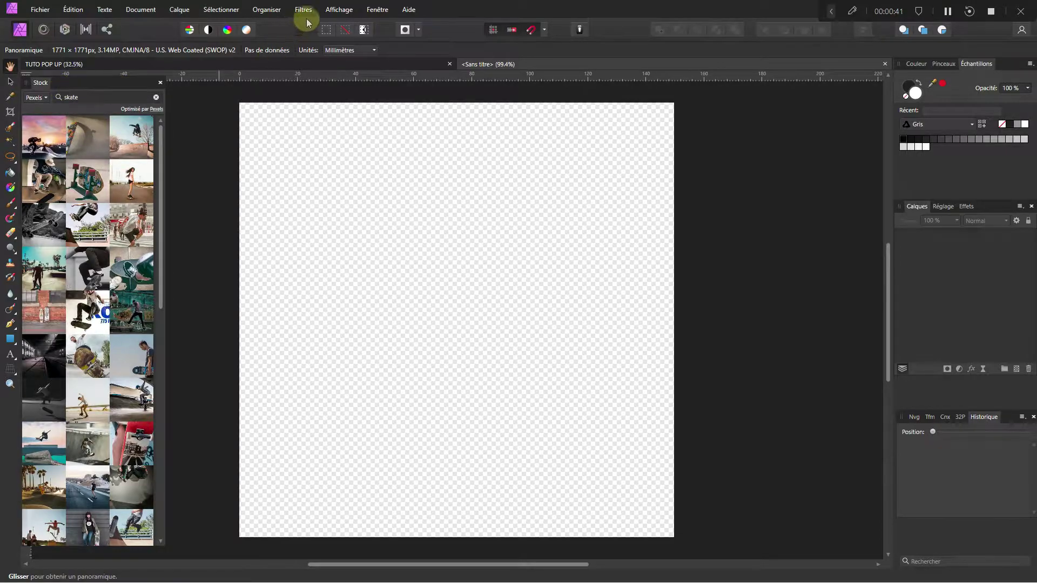
{"action": "left_click", "coordinate": [351, 12]}
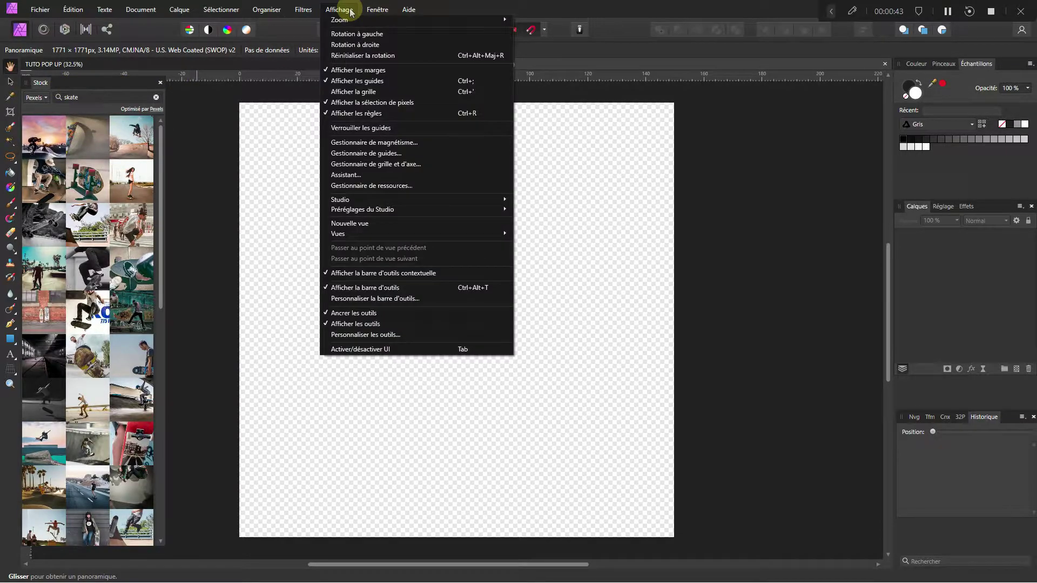
{"action": "mouse_move", "coordinate": [343, 200]}
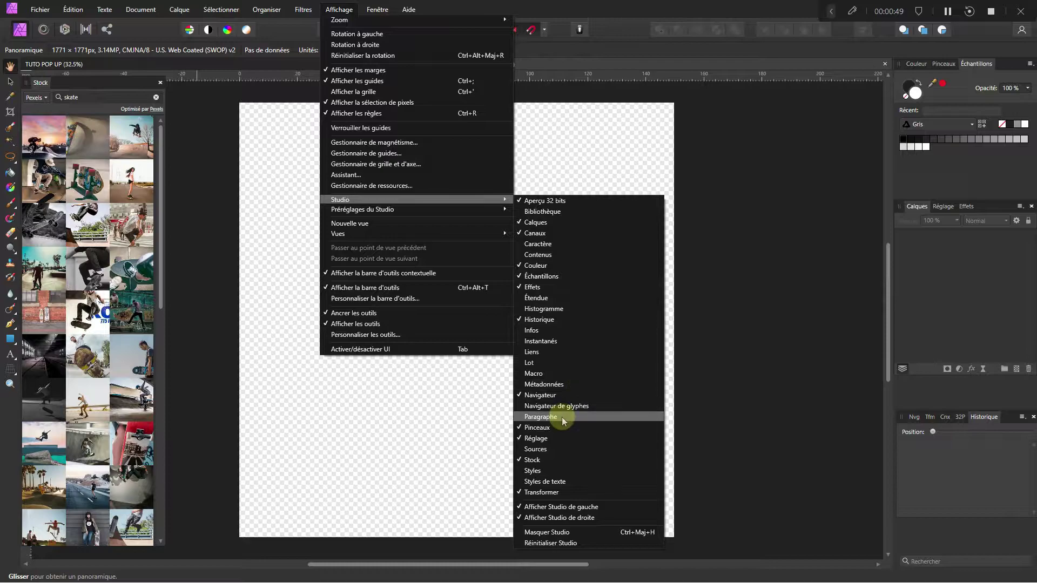
{"action": "left_click", "coordinate": [381, 422]}
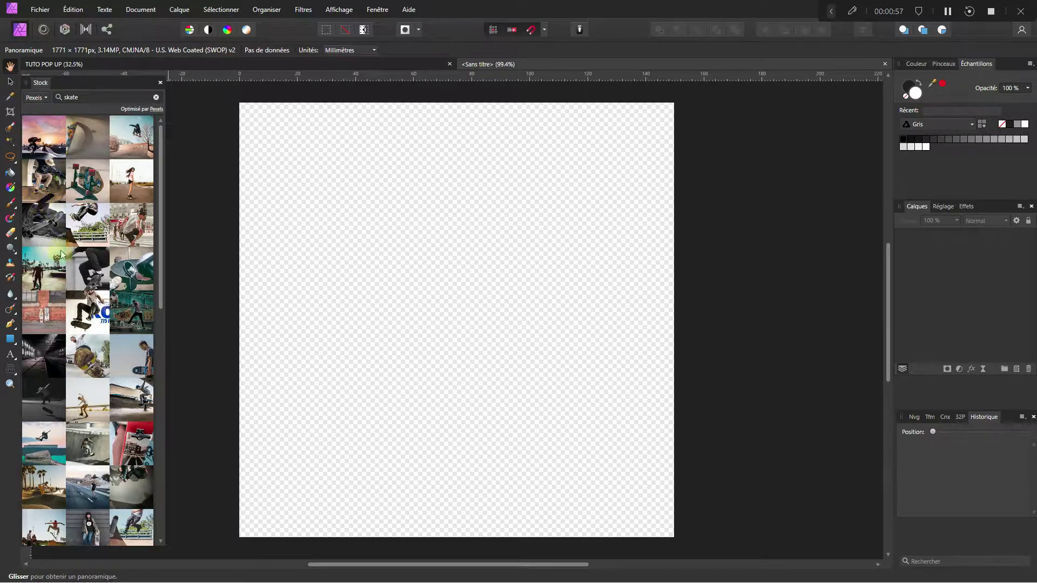
Place the stock photo of the jumping skateboarder under the bridge on the empty page
{"action": "left_click_drag", "start_coordinate": [43, 183], "coordinate": [427, 236]}
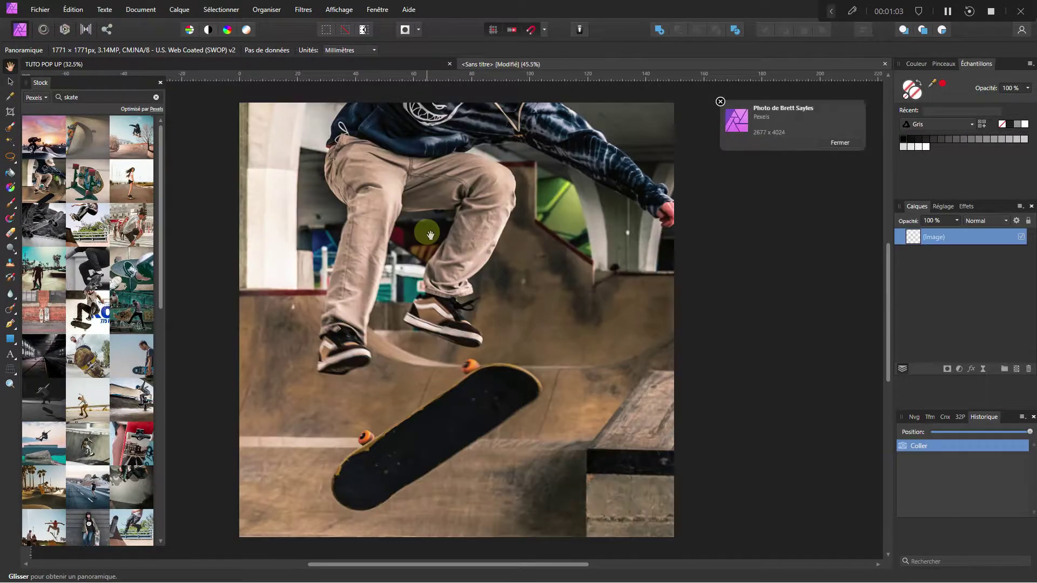
{"action": "key", "text": "ctrl+minus"}
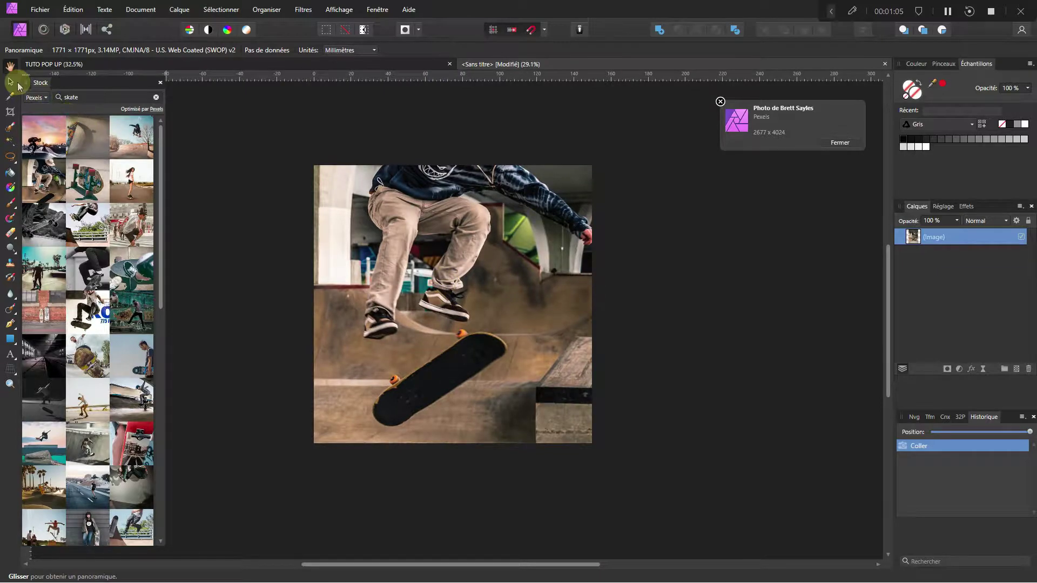
Scale the skateboarder photo proportionally to the full page height, centre it horizontally on the page, and deselect it
{"action": "left_click", "coordinate": [9, 81]}
{"action": "scroll", "coordinate": [475, 257], "scroll_direction": "down", "scroll_amount": 2}
{"action": "scroll", "coordinate": [477, 274], "scroll_direction": "down", "scroll_amount": 2}
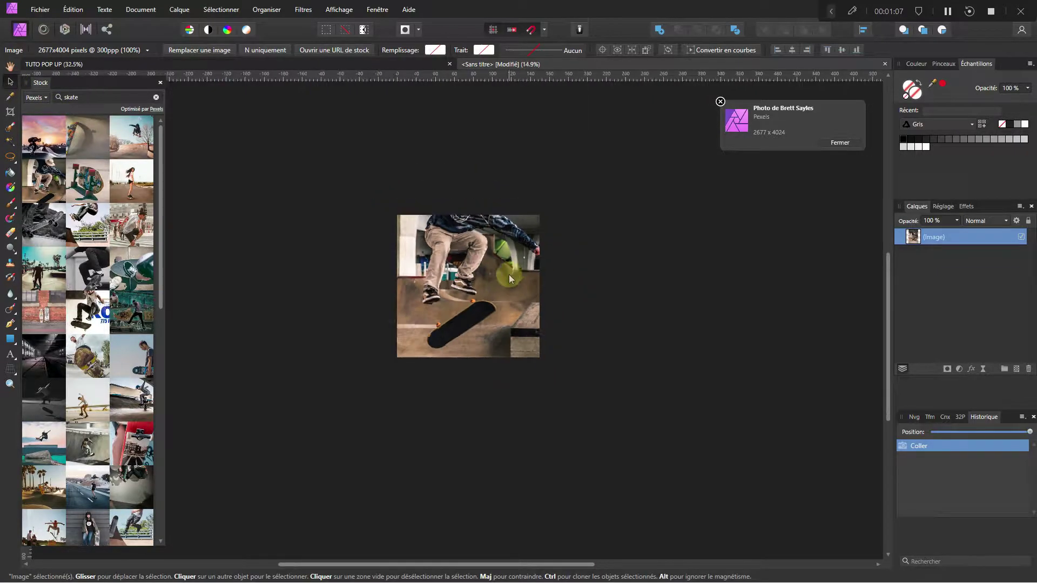
{"action": "left_click_drag", "start_coordinate": [553, 131], "coordinate": [498, 193]}
{"action": "scroll", "coordinate": [478, 308], "scroll_direction": "up", "scroll_amount": 3}
{"action": "left_click_drag", "start_coordinate": [481, 267], "coordinate": [488, 288]}
{"action": "scroll", "coordinate": [485, 290], "scroll_direction": "up", "scroll_amount": 1}
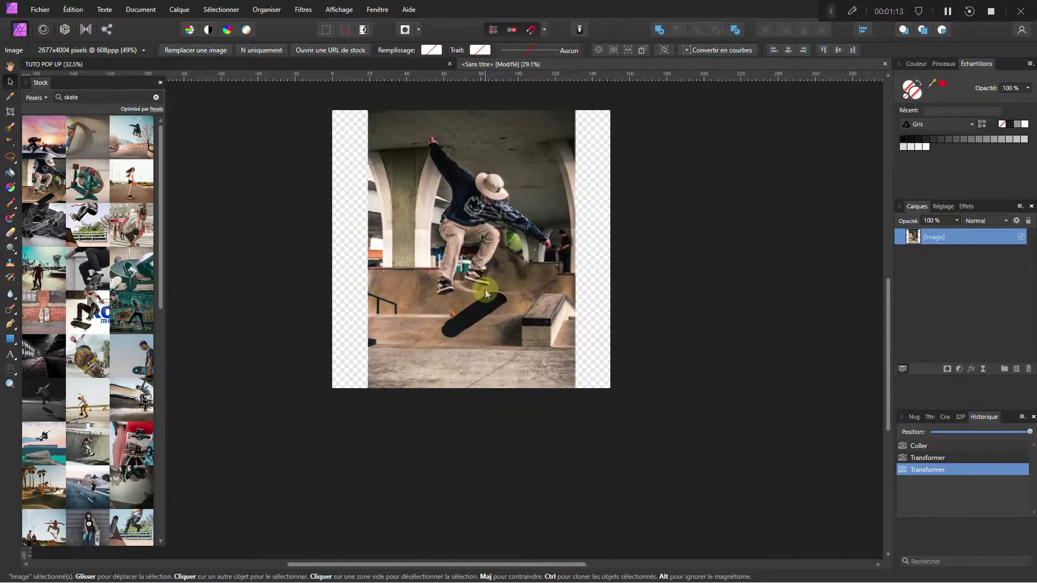
{"action": "scroll", "coordinate": [475, 312], "scroll_direction": "up", "scroll_amount": 1}
{"action": "left_click_drag", "start_coordinate": [571, 427], "coordinate": [556, 405]}
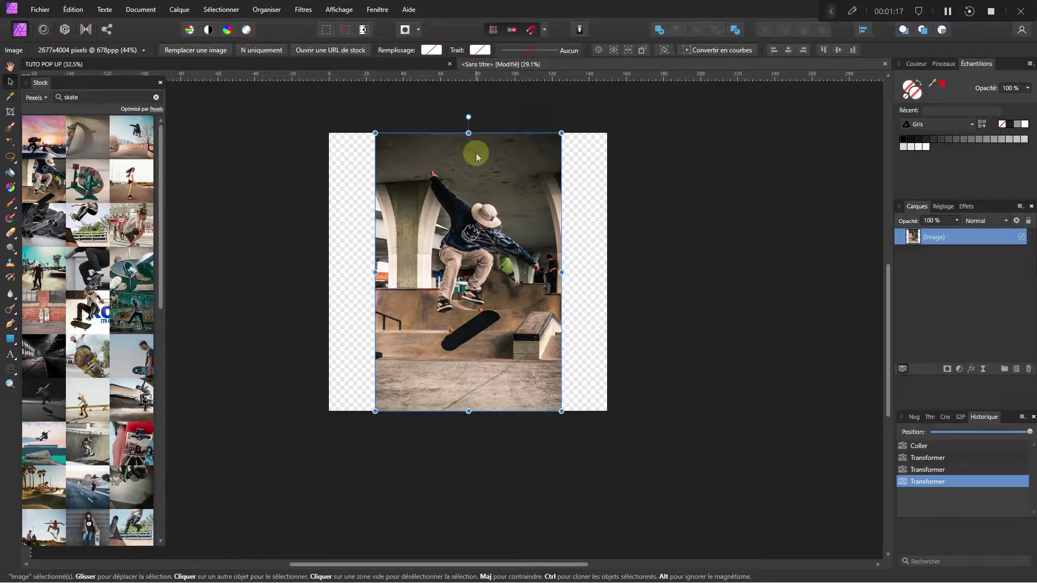
{"action": "scroll", "coordinate": [475, 154], "scroll_direction": "up", "scroll_amount": 1}
{"action": "left_click", "coordinate": [220, 169]}
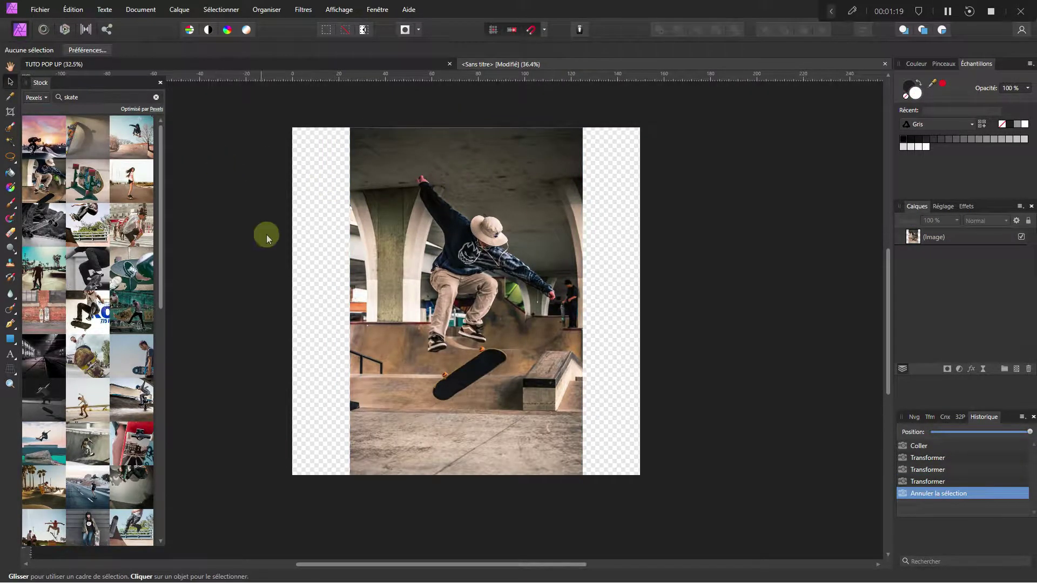
Draw a rectangle covering the whole page beneath the photo layer and swap its fill and stroke colours for a dark background
{"action": "left_click", "coordinate": [9, 339]}
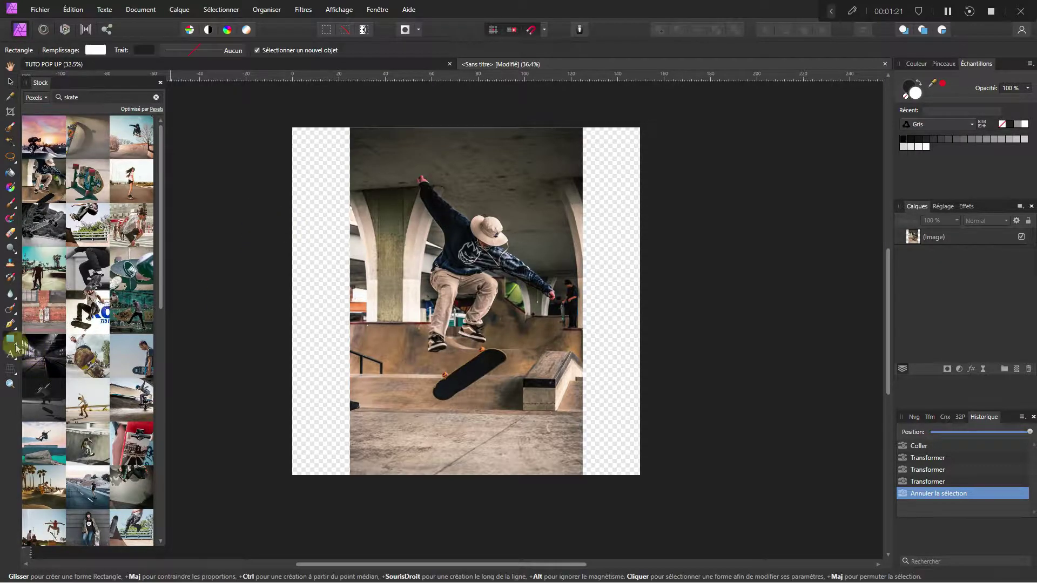
{"action": "left_click_drag", "start_coordinate": [292, 128], "coordinate": [641, 475]}
{"action": "left_click_drag", "start_coordinate": [959, 239], "coordinate": [975, 277]}
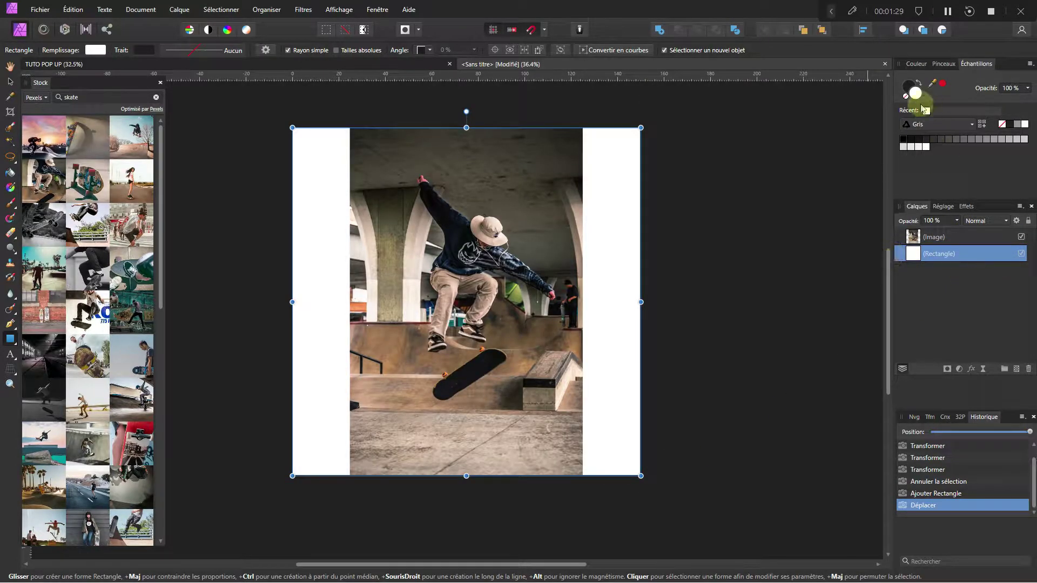
{"action": "left_click", "coordinate": [918, 82]}
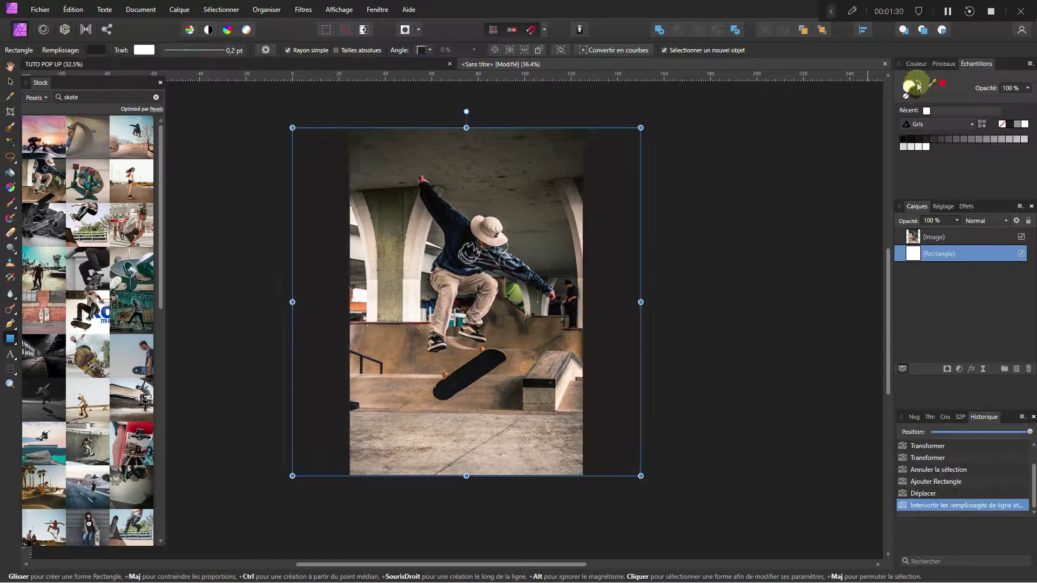
Rasterize the skateboarder image layer into a pixel layer
{"action": "left_click", "coordinate": [941, 238]}
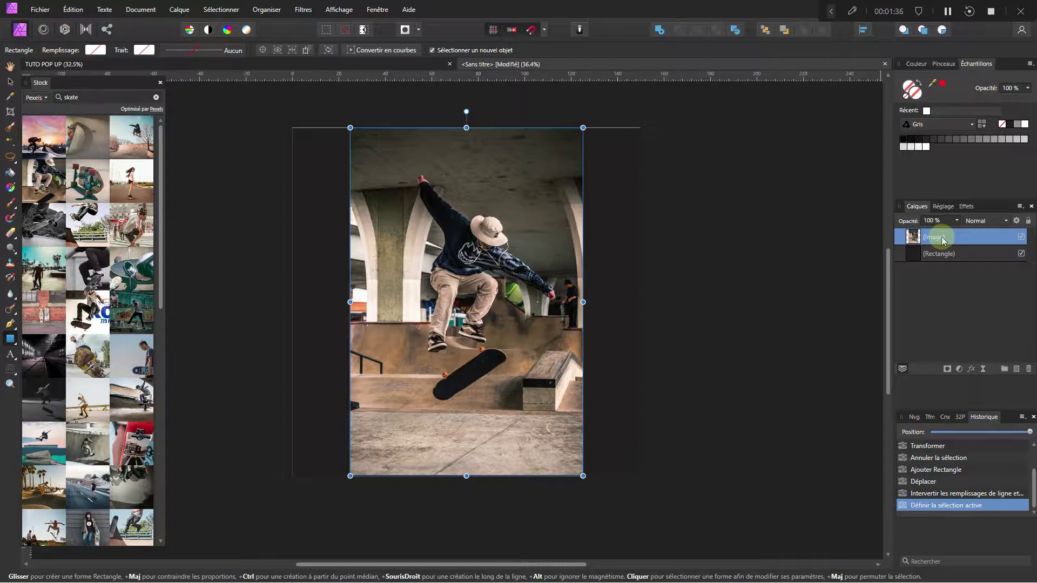
{"action": "right_click", "coordinate": [943, 239]}
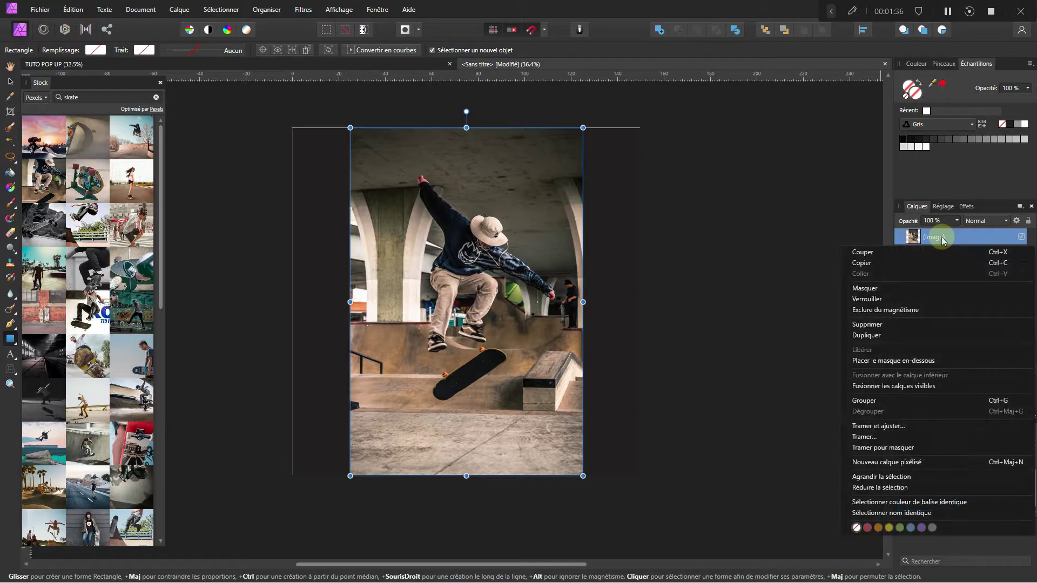
{"action": "left_click", "coordinate": [876, 437]}
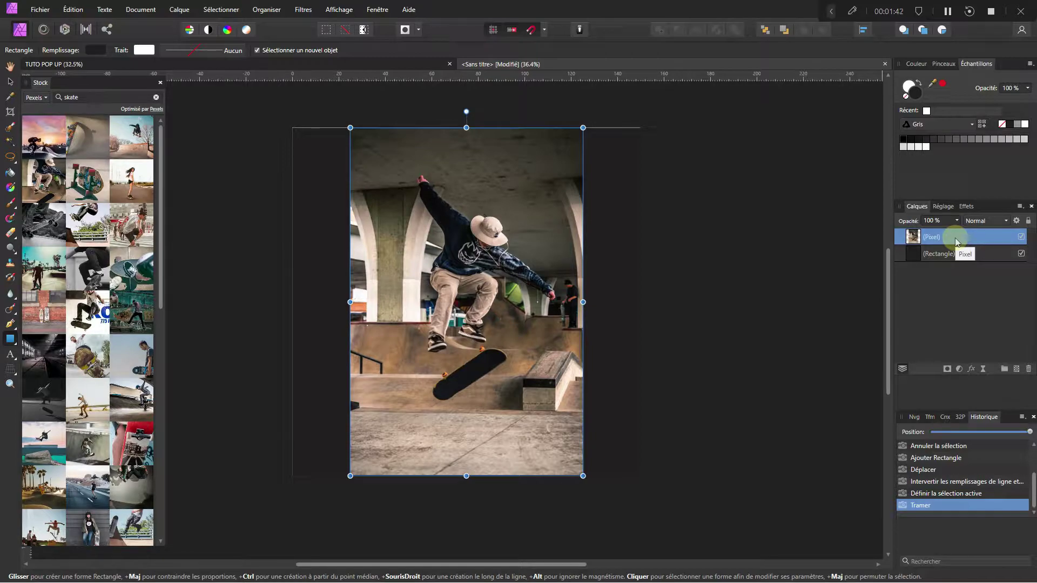
Duplicate the rasterized photo layer and hide the lower copy
{"action": "key", "text": "ctrl"}
{"action": "key", "text": "ctrl+j"}
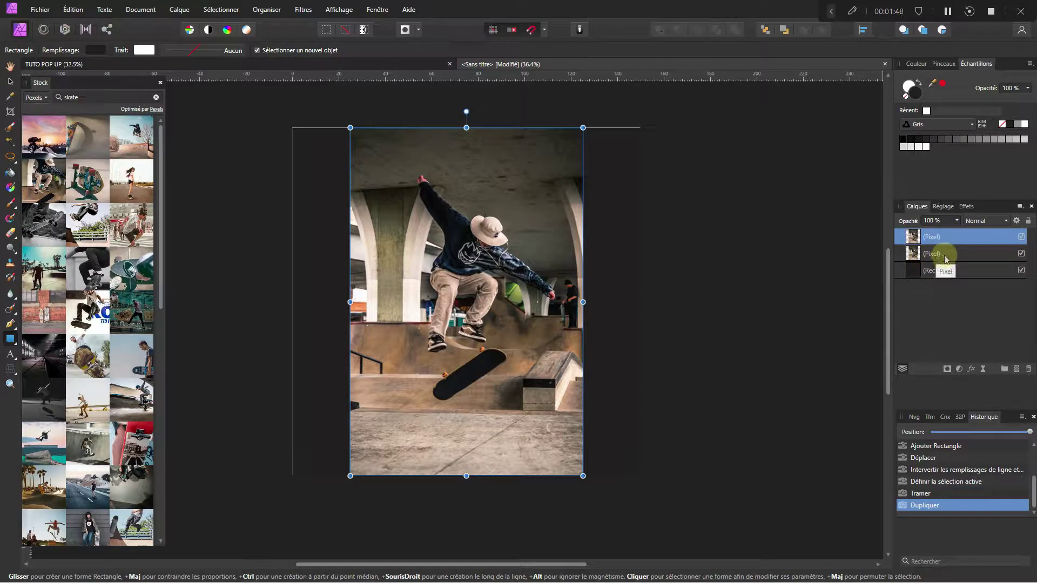
{"action": "left_click", "coordinate": [1022, 254]}
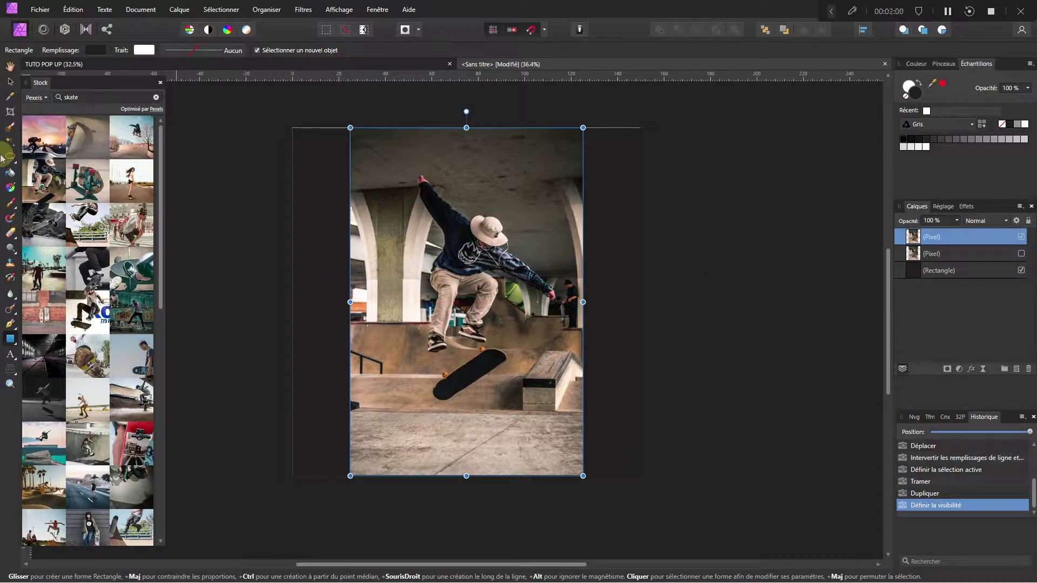
Select the skateboarder's arms, sweatshirt, hat, trousers and shoes on the upper photo layer with a 30 px Selection Brush
{"action": "left_click", "coordinate": [10, 128]}
{"action": "key", "text": "ctrl"}
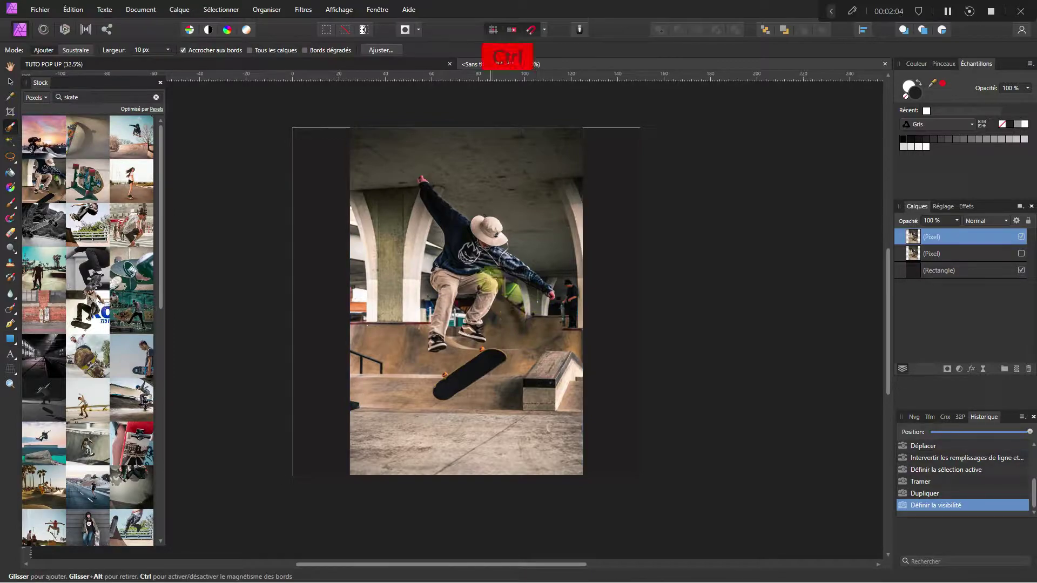
{"action": "left_click", "coordinate": [168, 50]}
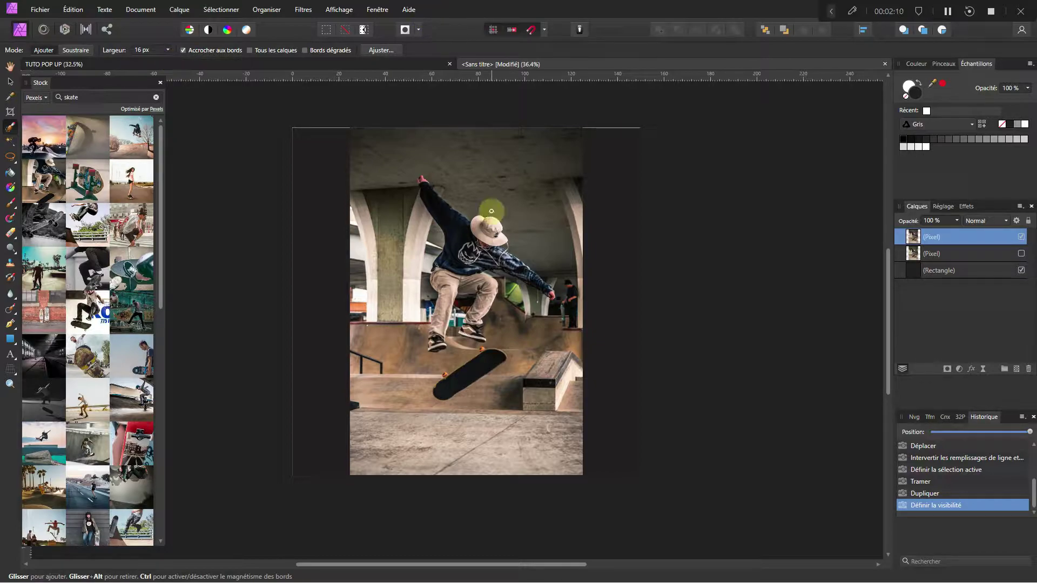
{"action": "left_click", "coordinate": [168, 51]}
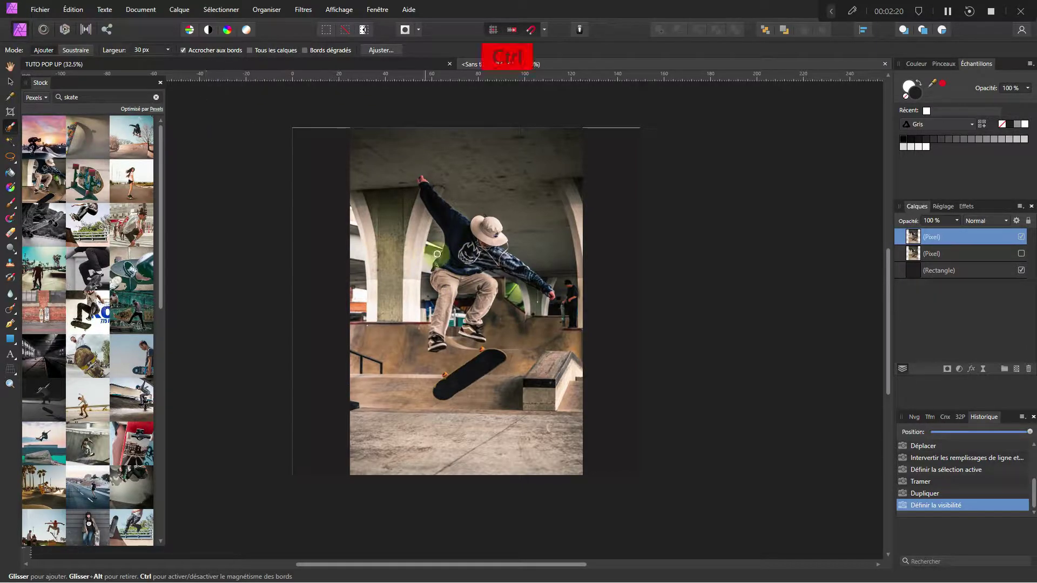
{"action": "scroll", "coordinate": [461, 238], "scroll_direction": "up", "scroll_amount": 2, "text": "ctrl"}
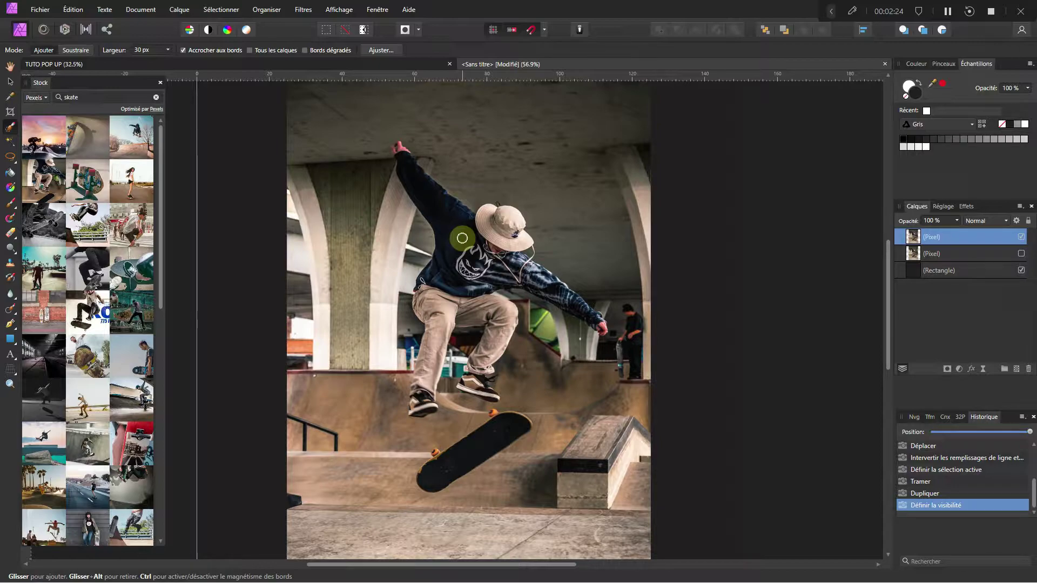
{"action": "scroll", "coordinate": [462, 237], "scroll_direction": "up", "scroll_amount": 2, "text": "ctrl"}
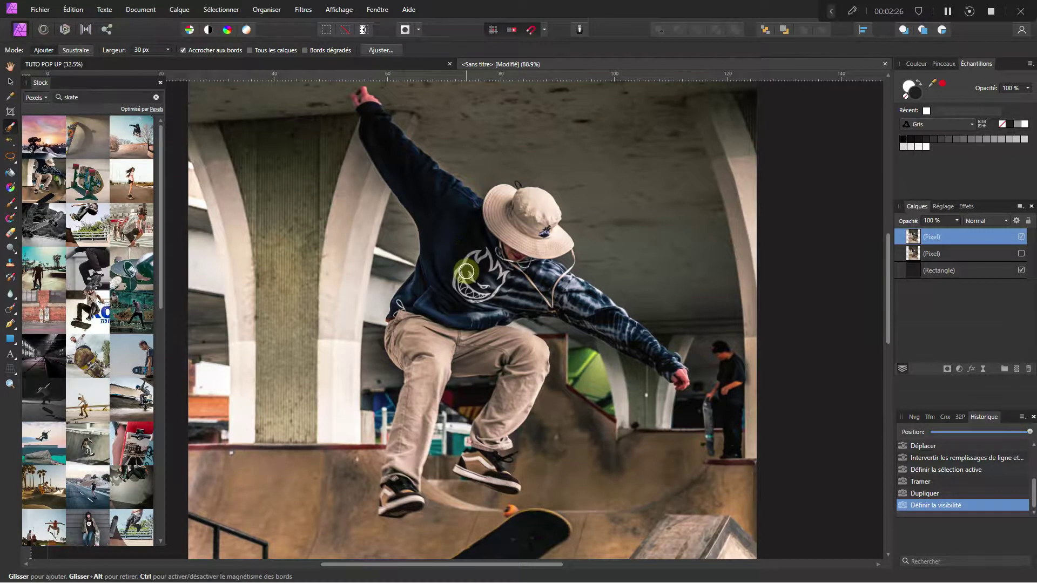
{"action": "scroll", "coordinate": [466, 272], "scroll_direction": "up", "scroll_amount": 1}
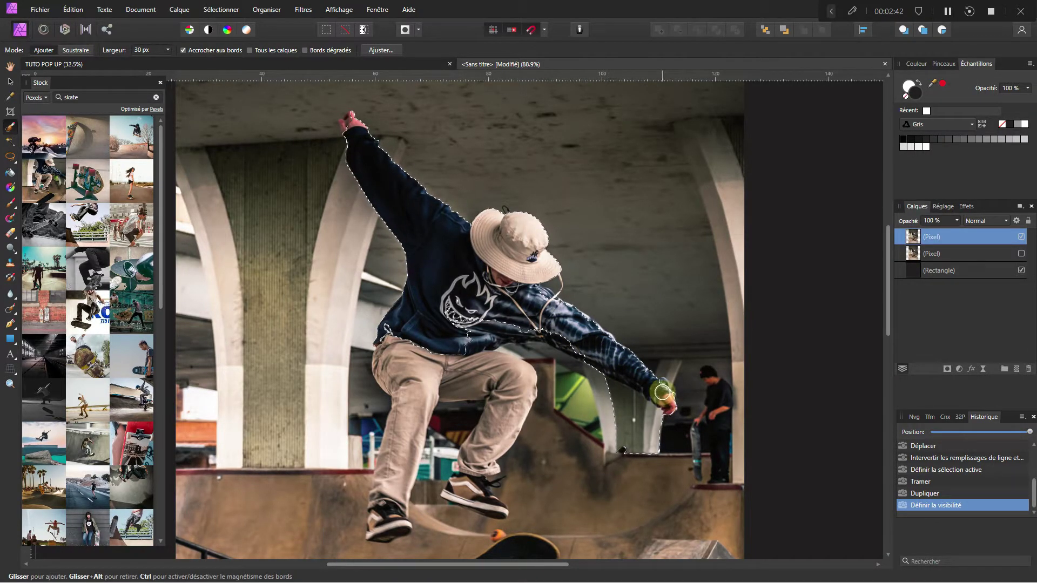
{"action": "left_click_drag", "start_coordinate": [662, 389], "coordinate": [608, 344]}
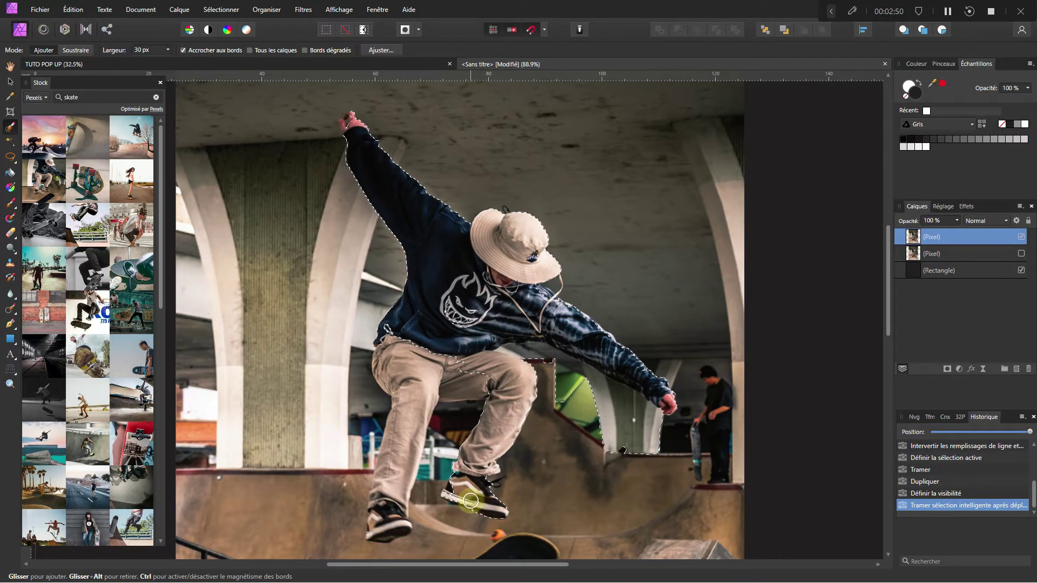
{"action": "left_click", "coordinate": [455, 492]}
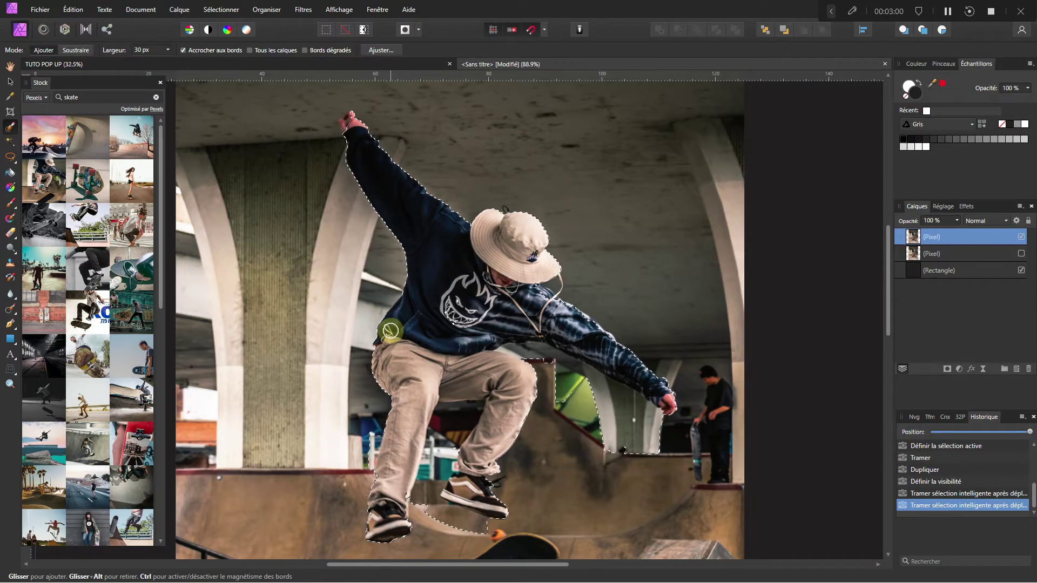
{"action": "left_click_drag", "start_coordinate": [396, 332], "coordinate": [424, 314]}
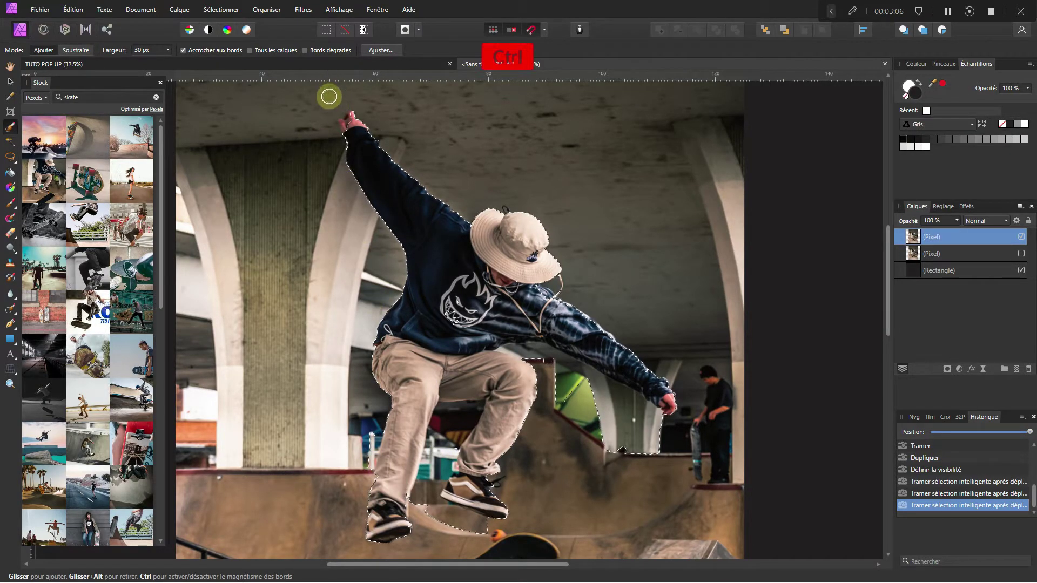
Reduce the Selection Brush width to 14 px and add the fingers of the raised hand to the selection
{"action": "scroll", "coordinate": [346, 119], "scroll_direction": "up", "scroll_amount": 5}
{"action": "scroll", "coordinate": [376, 180], "scroll_direction": "up", "scroll_amount": 3}
{"action": "scroll", "coordinate": [440, 305], "scroll_direction": "left", "scroll_amount": 2}
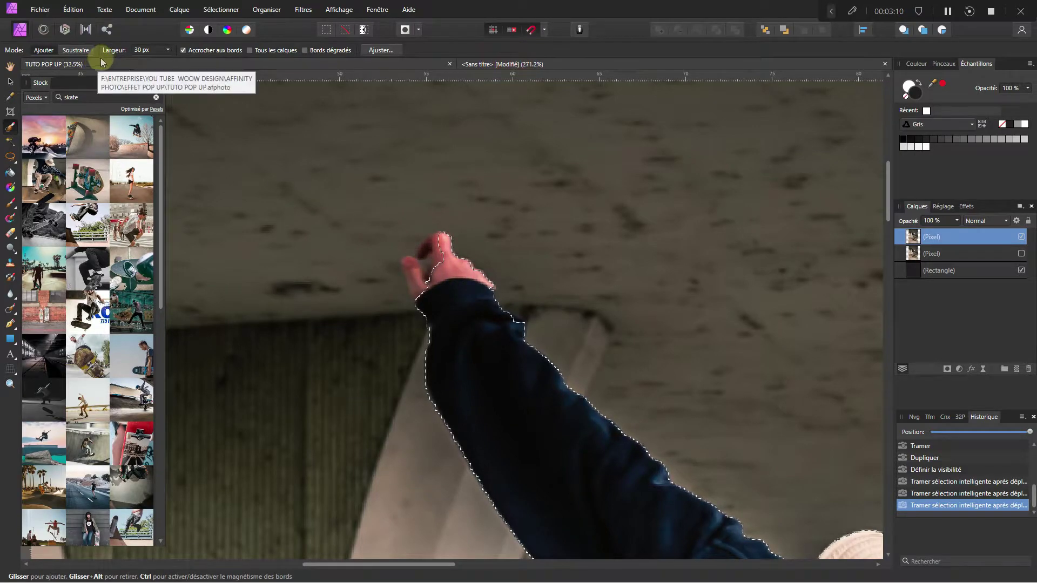
{"action": "left_click", "coordinate": [168, 50]}
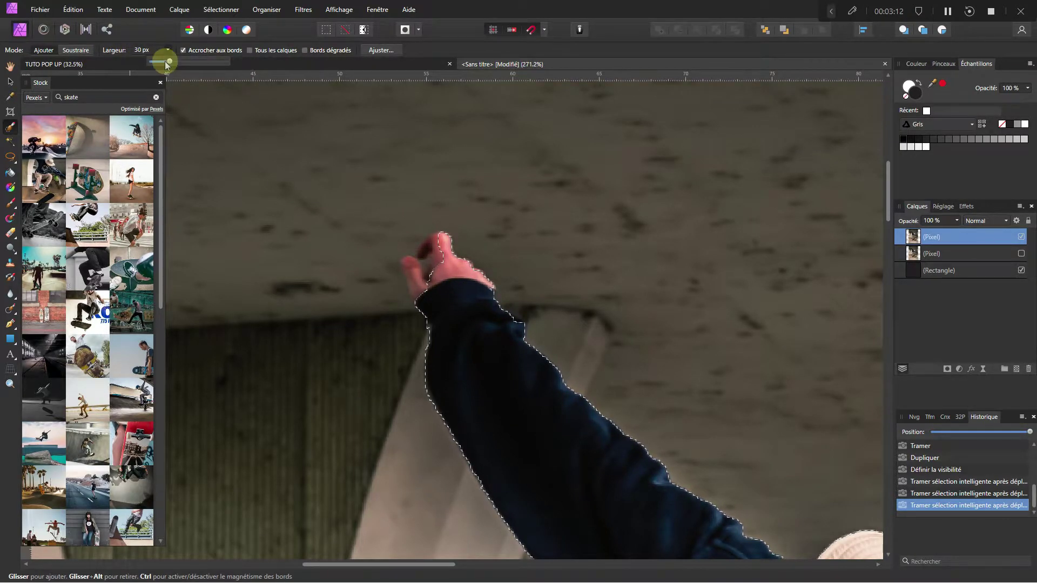
{"action": "left_click_drag", "start_coordinate": [161, 61], "coordinate": [158, 61]}
{"action": "scroll", "coordinate": [430, 252], "scroll_direction": "up", "scroll_amount": 2}
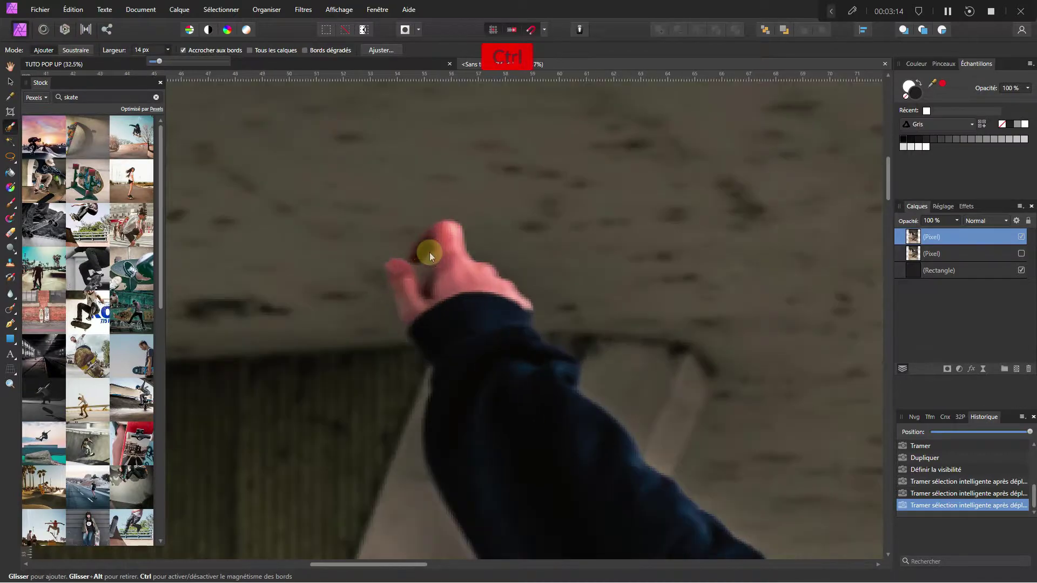
{"action": "mouse_move", "coordinate": [450, 248]}
{"action": "left_mouse_down"}
{"action": "mouse_move", "coordinate": [431, 243]}
{"action": "mouse_move", "coordinate": [426, 306]}
{"action": "mouse_move", "coordinate": [405, 278]}
{"action": "left_mouse_up"}
{"action": "scroll", "coordinate": [439, 313], "scroll_direction": "down", "scroll_amount": 6}
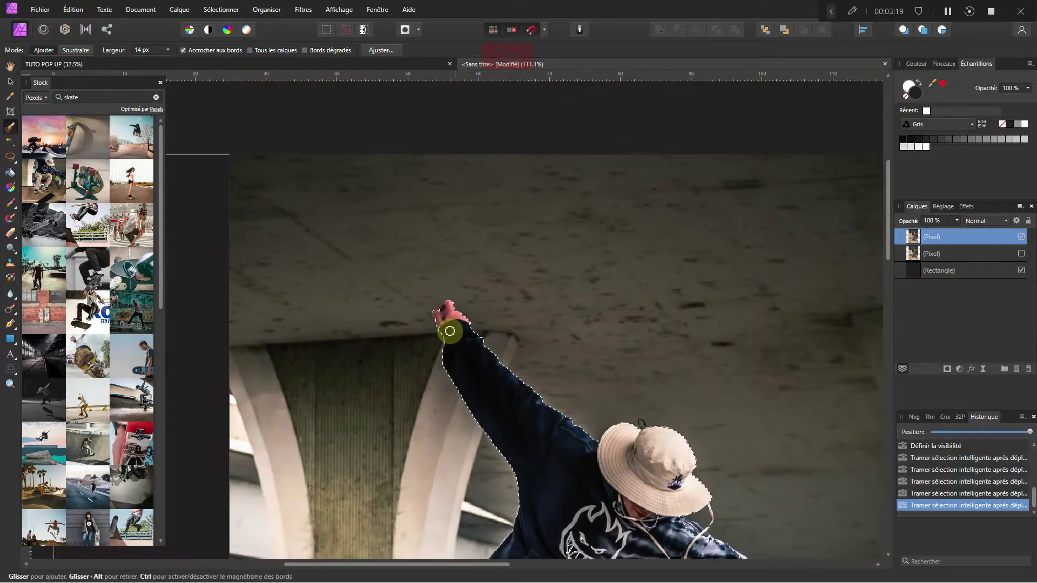
Add the loop on top of the hat and the hanging hat cord to the skateboarder selection
{"action": "left_click_drag", "start_coordinate": [450, 331], "coordinate": [382, 169]}
{"action": "scroll", "coordinate": [516, 255], "scroll_direction": "up", "scroll_amount": 6}
{"action": "mouse_move", "coordinate": [540, 223]}
{"action": "left_mouse_down"}
{"action": "mouse_move", "coordinate": [537, 210]}
{"action": "mouse_move", "coordinate": [556, 296]}
{"action": "left_mouse_up"}
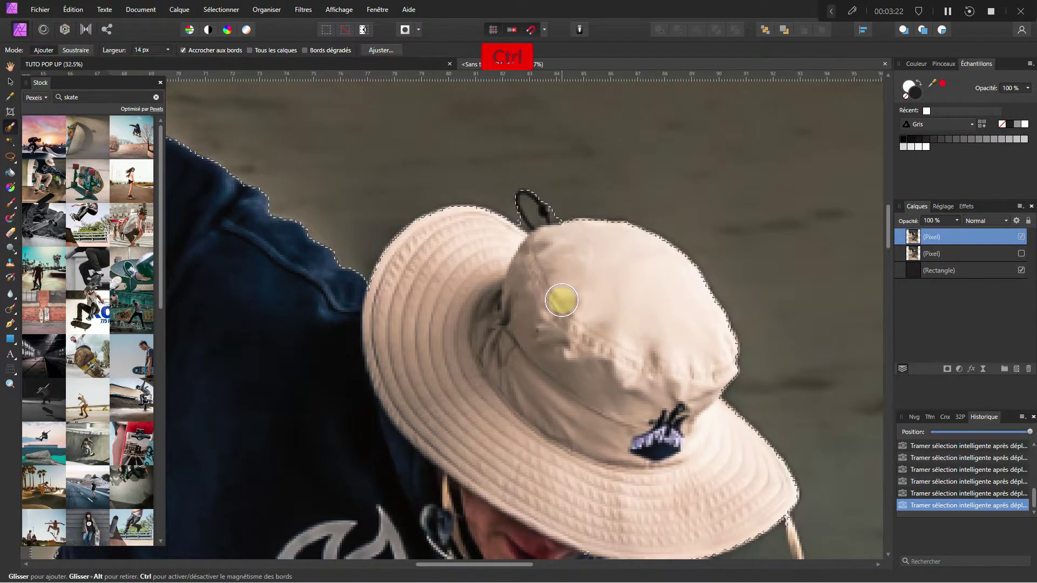
{"action": "scroll", "coordinate": [556, 296], "scroll_direction": "down", "scroll_amount": 5}
{"action": "scroll", "coordinate": [515, 252], "scroll_direction": "up", "scroll_amount": 2}
{"action": "scroll", "coordinate": [515, 252], "scroll_direction": "up", "scroll_amount": 3}
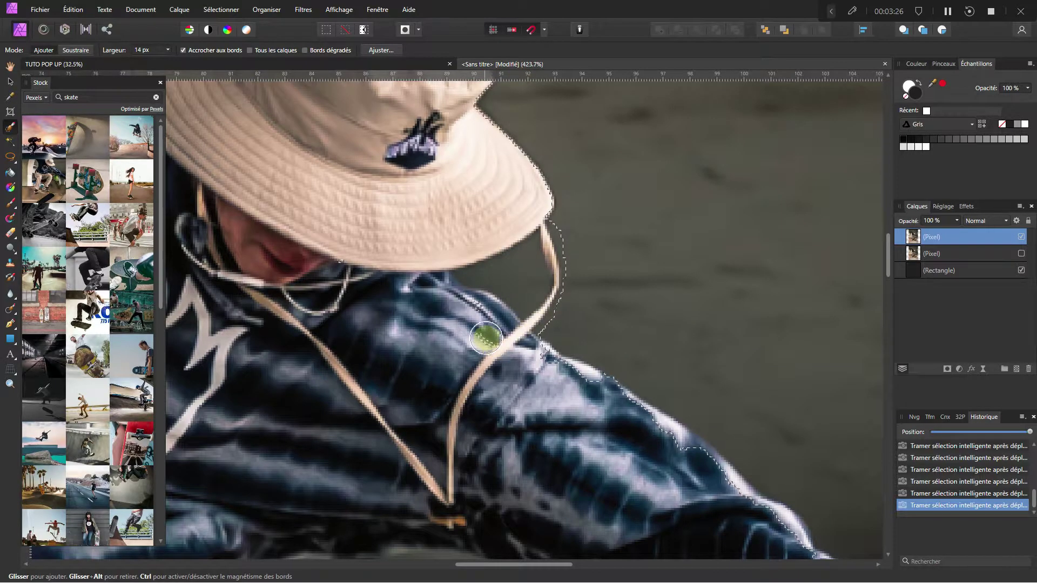
{"action": "scroll", "coordinate": [448, 347], "scroll_direction": "down", "scroll_amount": 2}
{"action": "scroll", "coordinate": [441, 348], "scroll_direction": "down", "scroll_amount": 2}
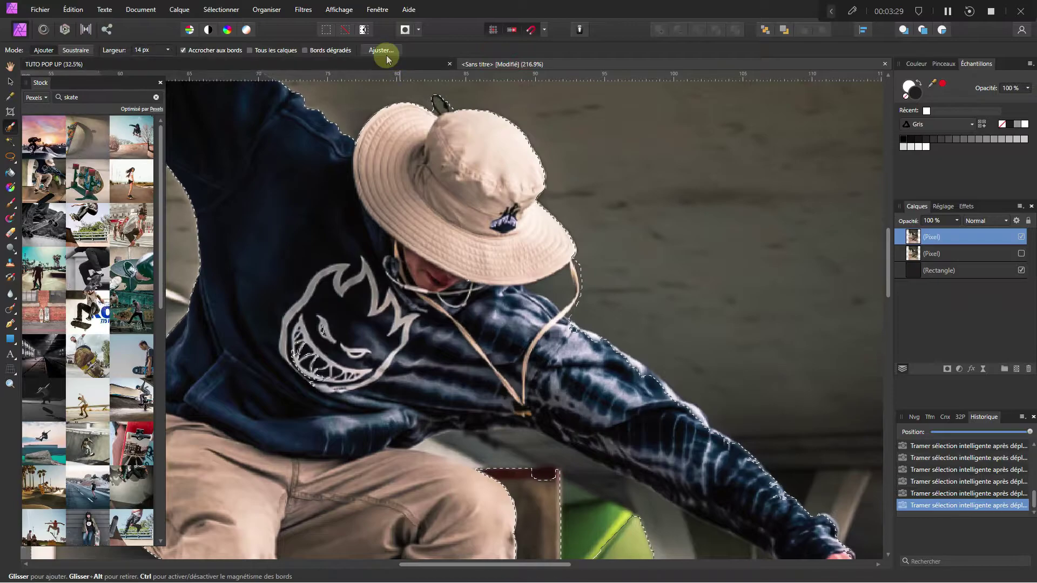
Open the selection refinement and mark the gap between the skateboarder's legs and shoes as background with the 50 px adjustment brush
{"action": "left_click", "coordinate": [384, 52]}
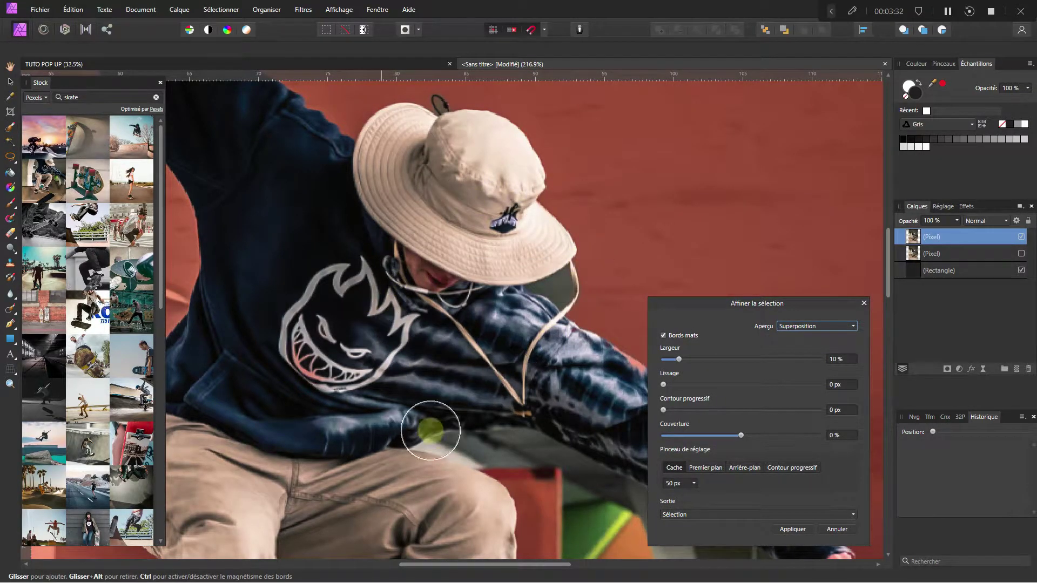
{"action": "scroll", "coordinate": [395, 368], "scroll_direction": "down", "scroll_amount": 2}
{"action": "scroll", "coordinate": [395, 369], "scroll_direction": "down", "scroll_amount": 3}
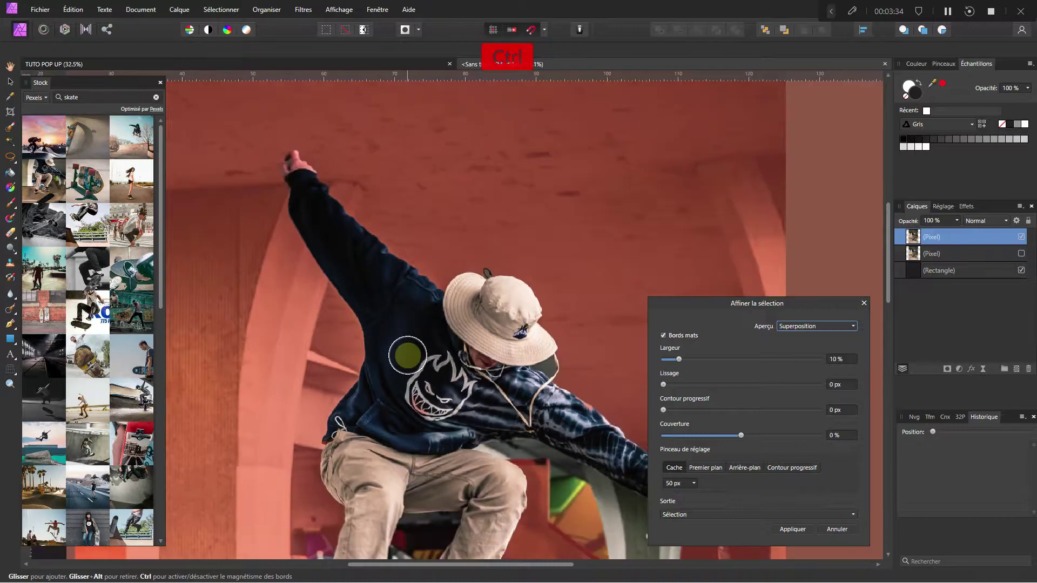
{"action": "scroll", "coordinate": [439, 273], "scroll_direction": "down", "scroll_amount": 3}
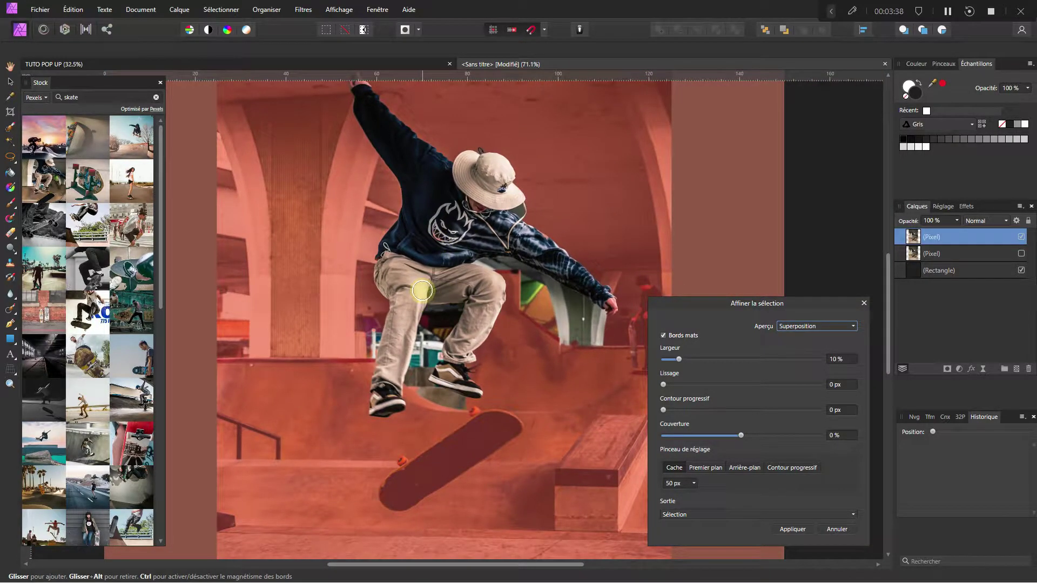
{"action": "scroll", "coordinate": [429, 373], "scroll_direction": "up", "scroll_amount": 3}
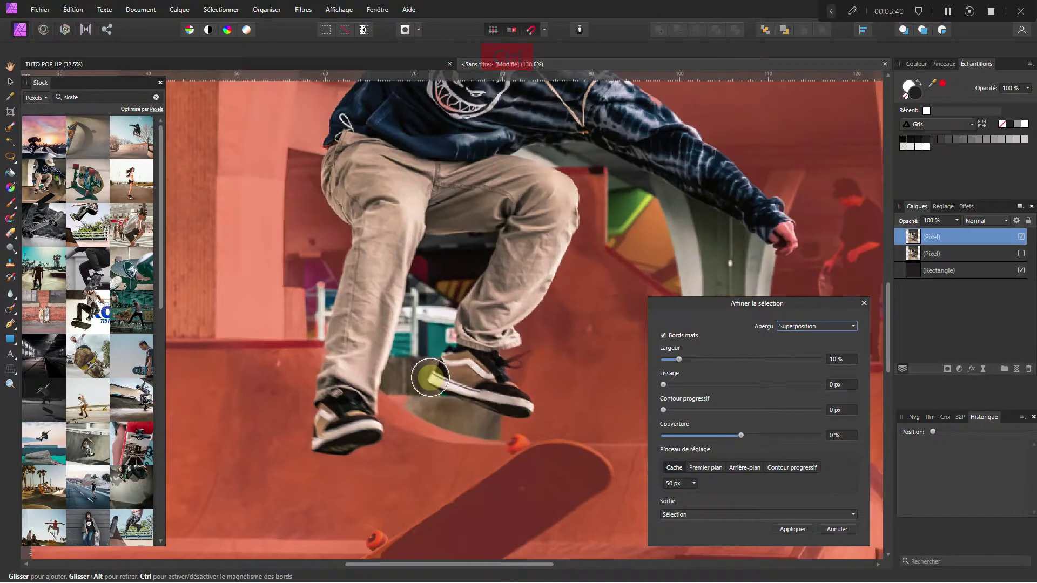
{"action": "scroll", "coordinate": [420, 342], "scroll_direction": "up", "scroll_amount": 1}
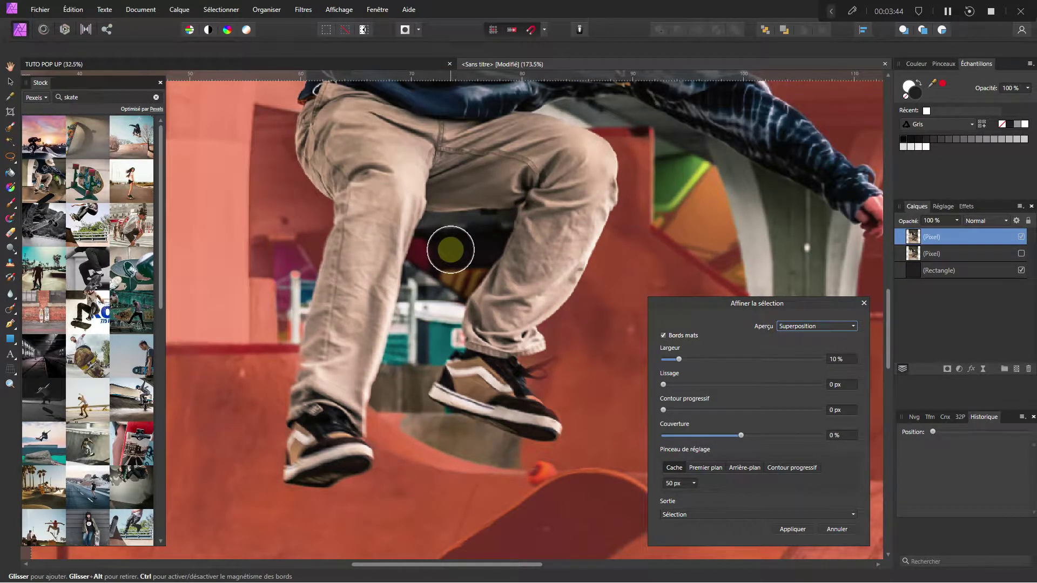
{"action": "left_click", "coordinate": [746, 468]}
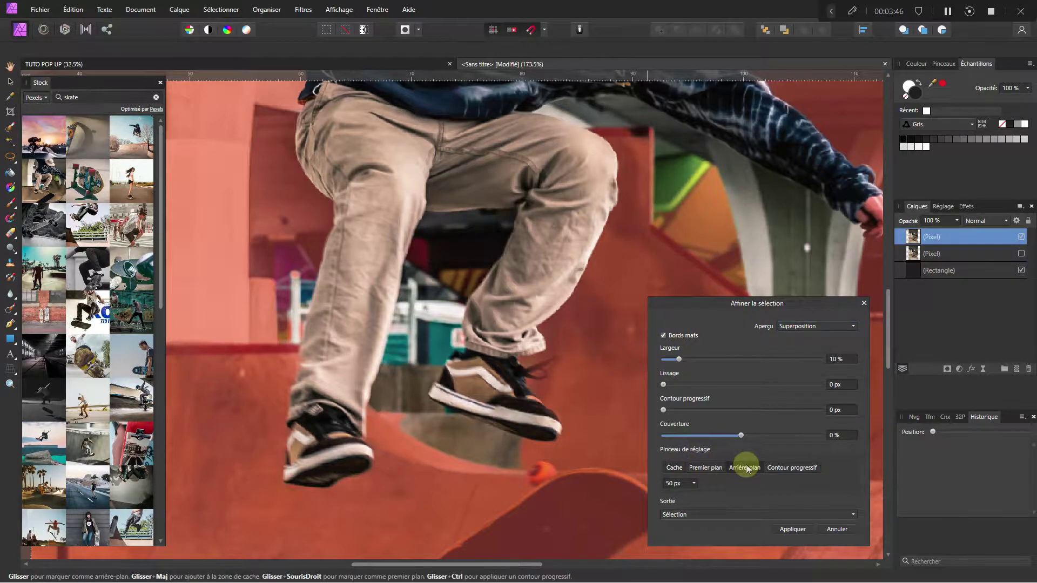
{"action": "mouse_move", "coordinate": [440, 236]}
{"action": "left_mouse_down"}
{"action": "mouse_move", "coordinate": [439, 284]}
{"action": "mouse_move", "coordinate": [395, 401]}
{"action": "mouse_move", "coordinate": [414, 427]}
{"action": "mouse_move", "coordinate": [458, 440]}
{"action": "left_mouse_up"}
{"action": "left_click_drag", "start_coordinate": [505, 453], "coordinate": [491, 454]}
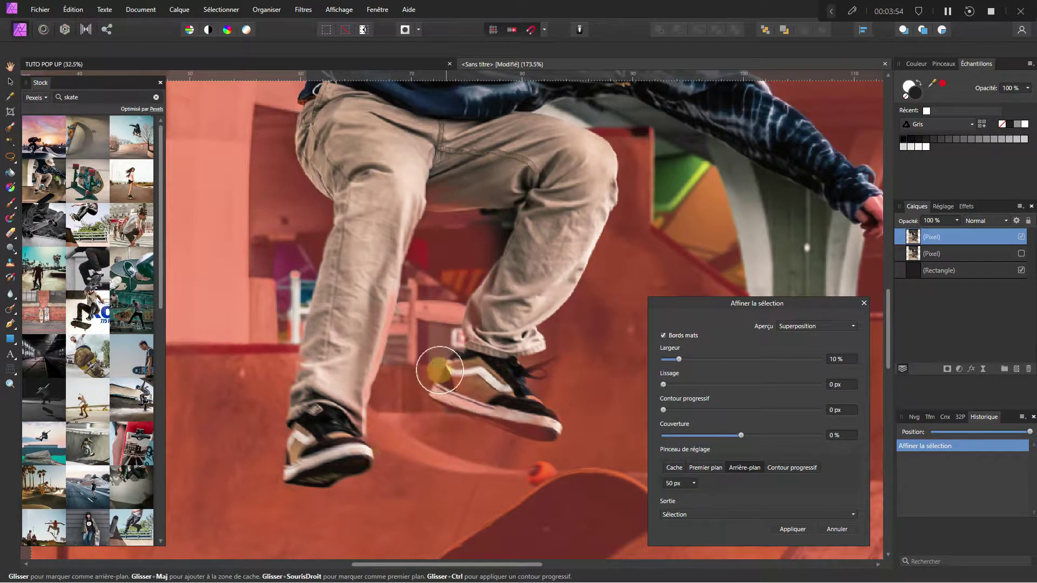
{"action": "mouse_move", "coordinate": [465, 197]}
{"action": "left_mouse_down"}
{"action": "mouse_move", "coordinate": [491, 217]}
{"action": "mouse_move", "coordinate": [482, 219]}
{"action": "left_mouse_up"}
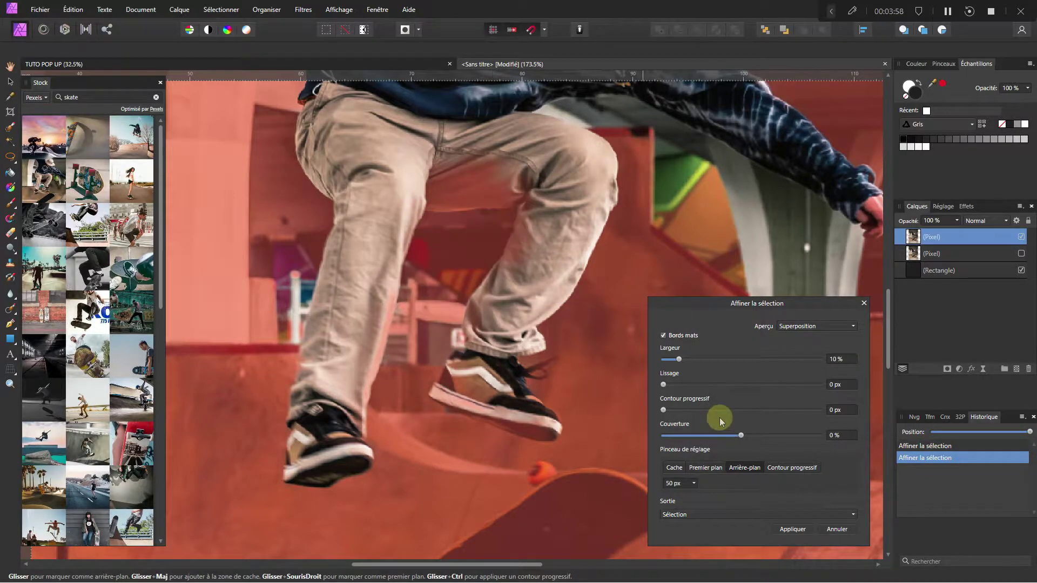
Restore the wrongly removed parts of the thigh, lower leg and shoe by painting them as foreground with the 50 px brush
{"action": "left_click", "coordinate": [706, 469]}
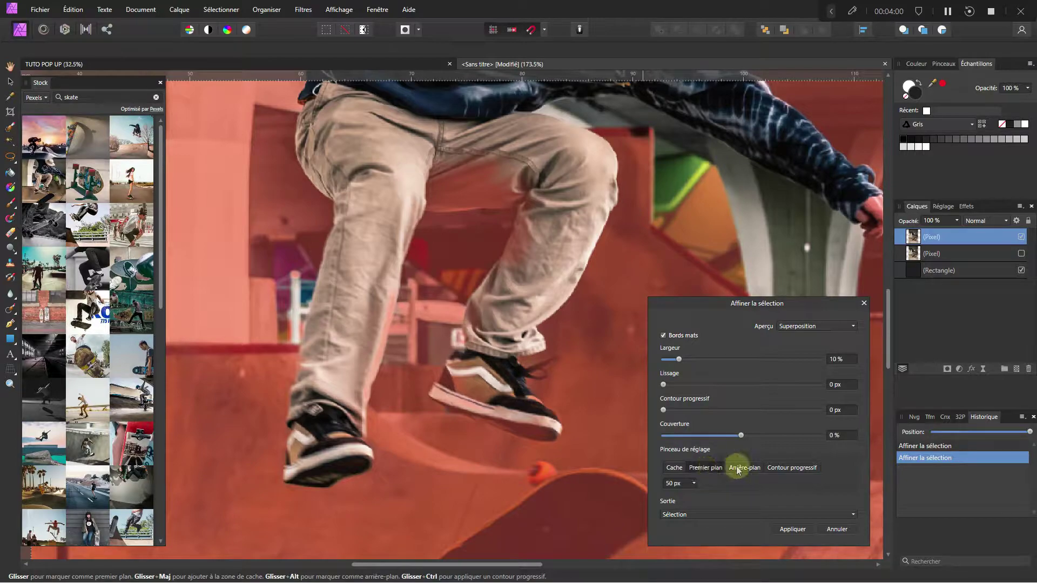
{"action": "mouse_move", "coordinate": [525, 185]}
{"action": "left_mouse_down"}
{"action": "mouse_move", "coordinate": [441, 169]}
{"action": "mouse_move", "coordinate": [540, 169]}
{"action": "mouse_move", "coordinate": [418, 185]}
{"action": "mouse_move", "coordinate": [515, 175]}
{"action": "mouse_move", "coordinate": [431, 184]}
{"action": "mouse_move", "coordinate": [521, 181]}
{"action": "mouse_move", "coordinate": [558, 186]}
{"action": "left_mouse_up"}
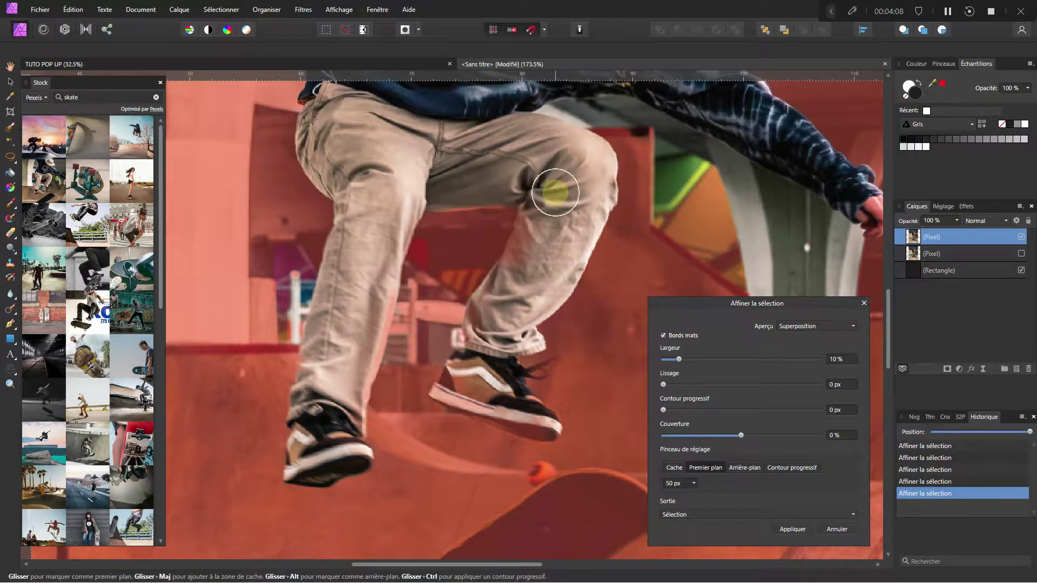
{"action": "mouse_move", "coordinate": [549, 244]}
{"action": "left_mouse_down"}
{"action": "mouse_move", "coordinate": [502, 348]}
{"action": "mouse_move", "coordinate": [465, 380]}
{"action": "mouse_move", "coordinate": [500, 390]}
{"action": "mouse_move", "coordinate": [523, 419]}
{"action": "mouse_move", "coordinate": [476, 390]}
{"action": "mouse_move", "coordinate": [492, 401]}
{"action": "mouse_move", "coordinate": [499, 379]}
{"action": "mouse_move", "coordinate": [479, 351]}
{"action": "mouse_move", "coordinate": [543, 210]}
{"action": "left_mouse_up"}
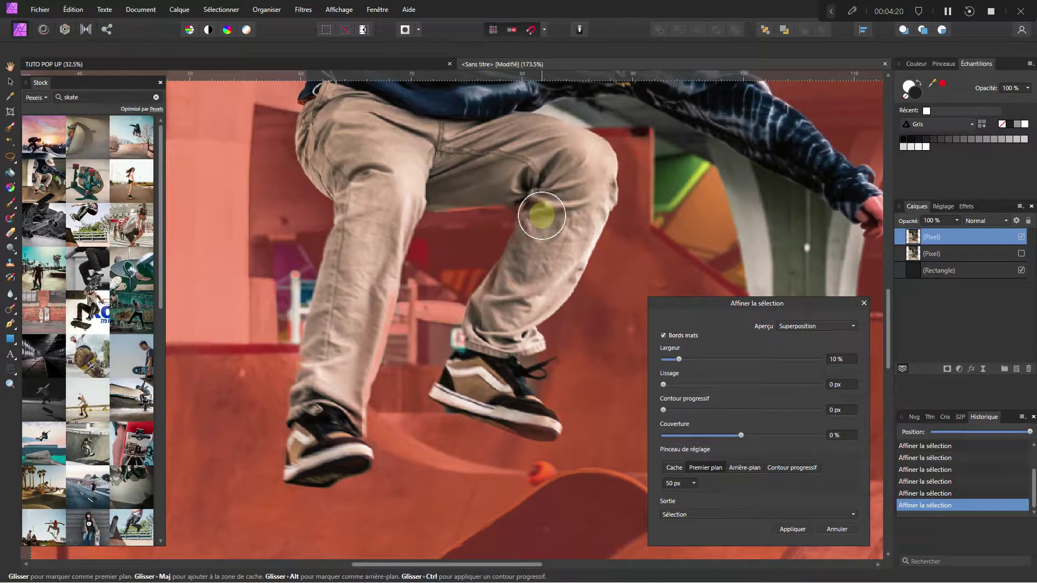
Mark the area between the hat brim, hanging cord and shoulder as background, reducing the adjustment brush from 23 px to 12 px
{"action": "scroll", "coordinate": [528, 239], "scroll_direction": "down", "scroll_amount": 4}
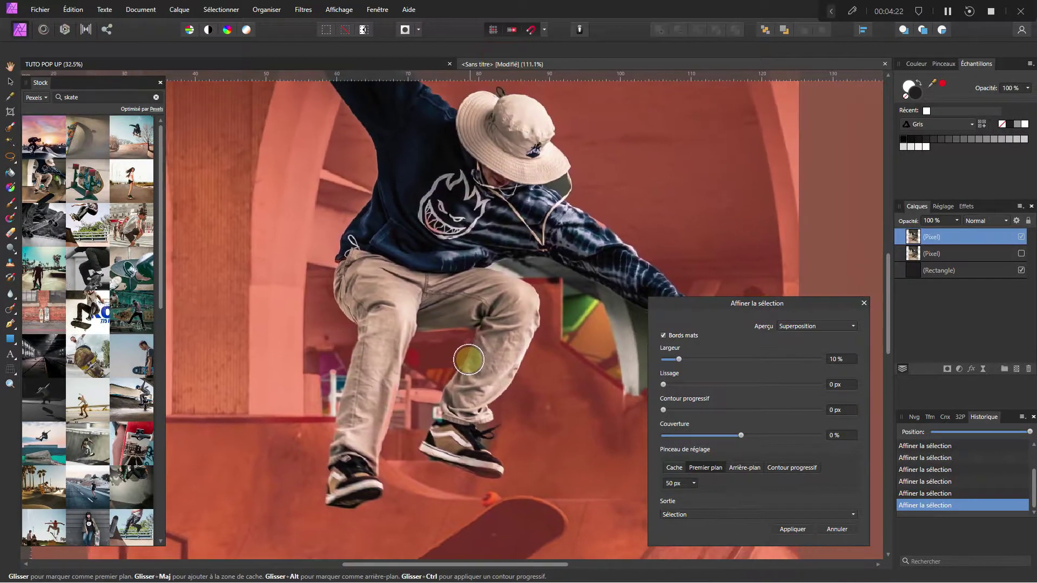
{"action": "scroll", "coordinate": [478, 247], "scroll_direction": "up", "scroll_amount": 5}
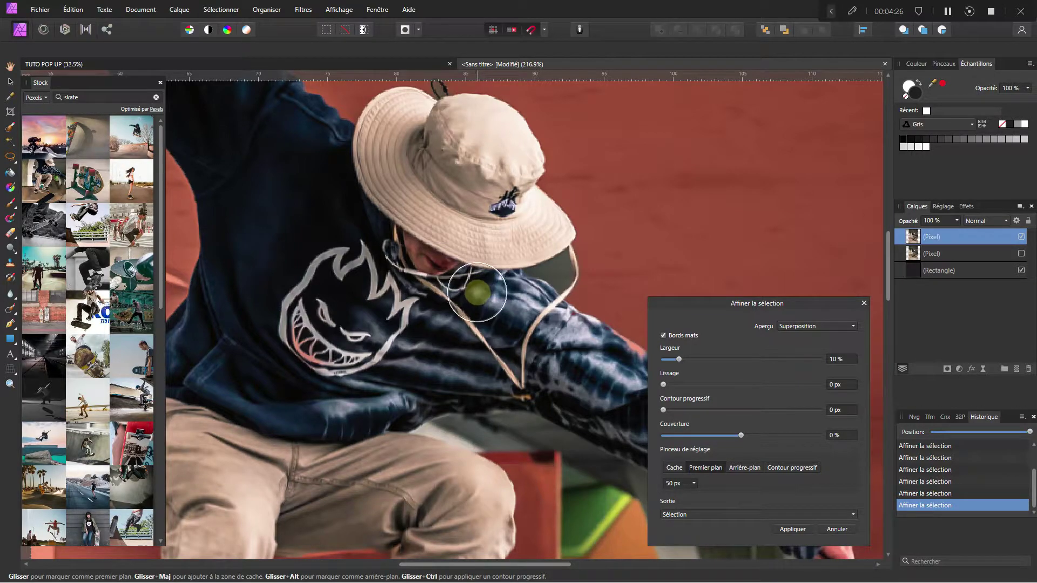
{"action": "scroll", "coordinate": [541, 253], "scroll_direction": "up", "scroll_amount": 3}
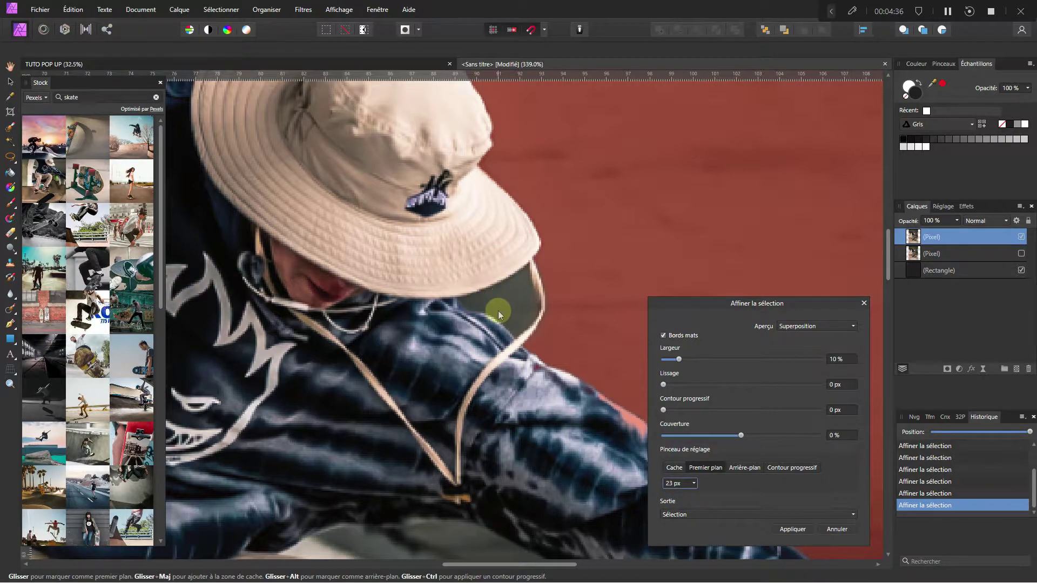
{"action": "left_click", "coordinate": [743, 468]}
{"action": "left_click_drag", "start_coordinate": [512, 321], "coordinate": [510, 301]}
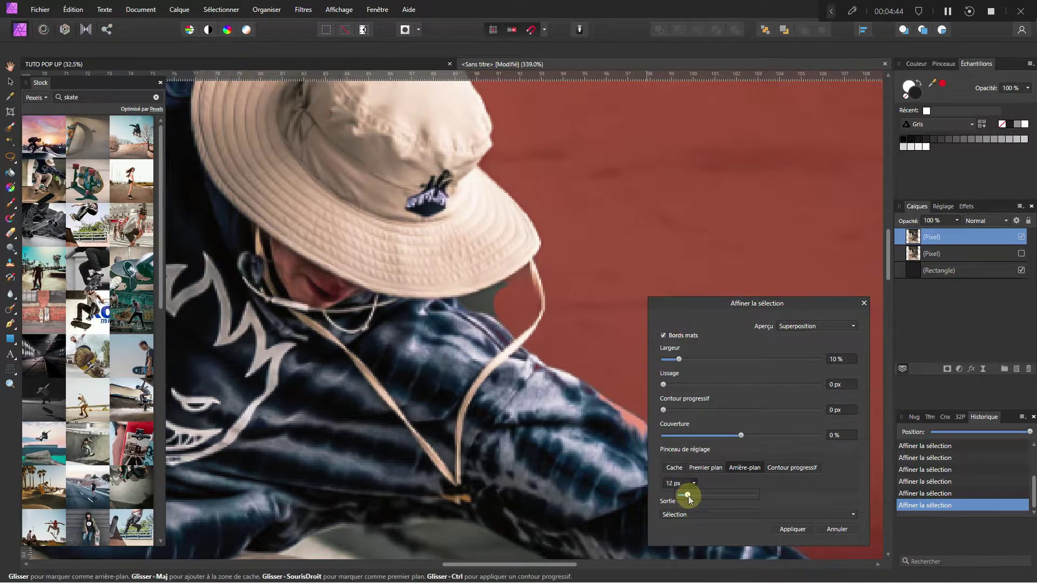
{"action": "scroll", "coordinate": [501, 300], "scroll_direction": "up", "scroll_amount": 2, "text": "ctrl"}
{"action": "mouse_move", "coordinate": [491, 306]}
{"action": "left_mouse_down"}
{"action": "mouse_move", "coordinate": [499, 314]}
{"action": "mouse_move", "coordinate": [523, 298]}
{"action": "mouse_move", "coordinate": [513, 302]}
{"action": "left_mouse_up"}
{"action": "left_click", "coordinate": [496, 311]}
{"action": "scroll", "coordinate": [527, 309], "scroll_direction": "down", "scroll_amount": 7}
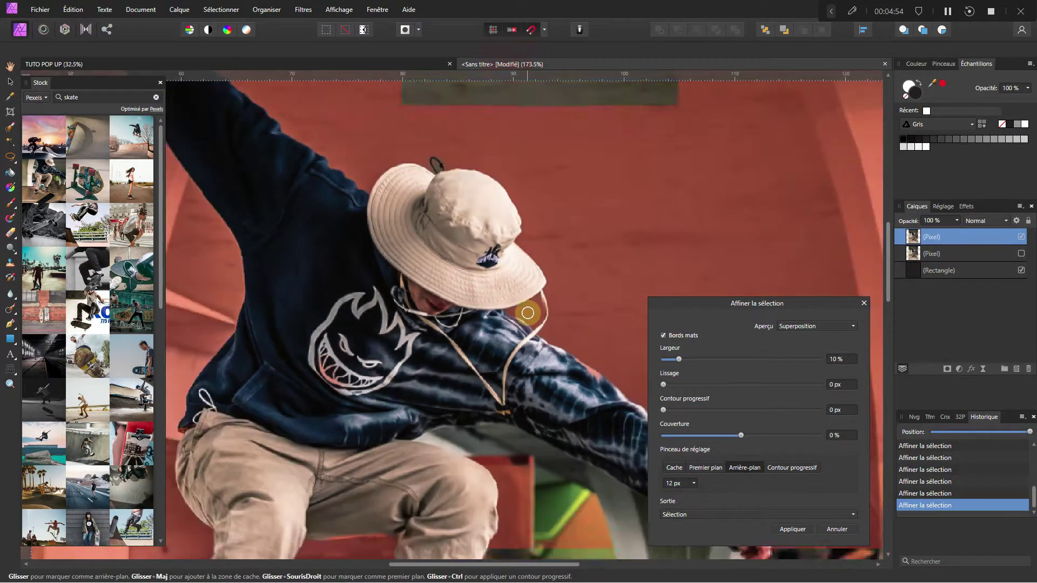
{"action": "scroll", "coordinate": [528, 312], "scroll_direction": "up", "scroll_amount": 8}
{"action": "mouse_move", "coordinate": [519, 299]}
{"action": "left_mouse_down"}
{"action": "mouse_move", "coordinate": [522, 315]}
{"action": "mouse_move", "coordinate": [544, 320]}
{"action": "left_mouse_up"}
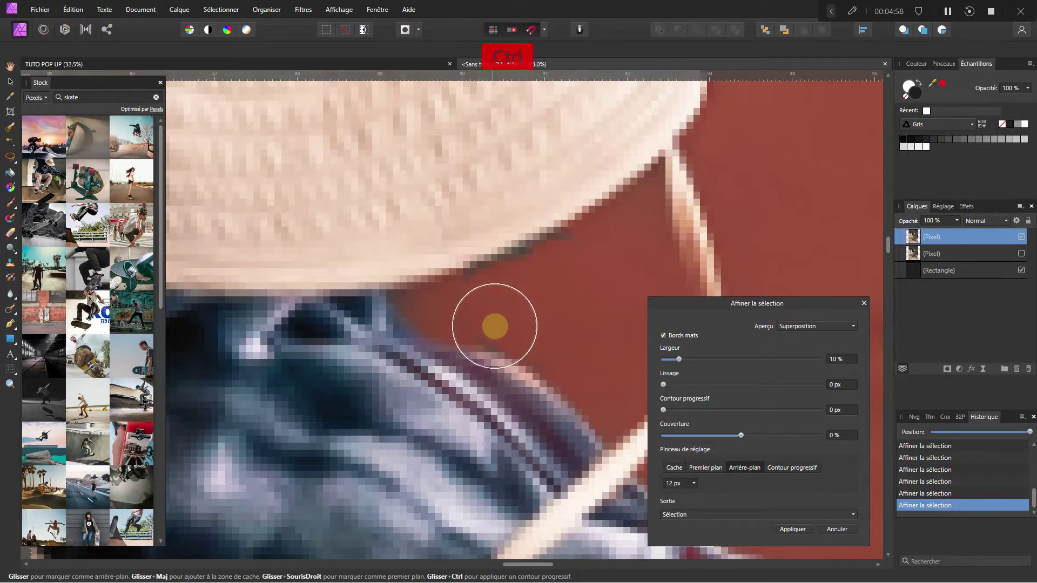
Mark the inside of the small loop on top of the hat as background with a 3 px adjustment brush
{"action": "scroll", "coordinate": [495, 327], "scroll_direction": "down", "scroll_amount": 6}
{"action": "scroll", "coordinate": [497, 305], "scroll_direction": "up", "scroll_amount": 3}
{"action": "scroll", "coordinate": [451, 199], "scroll_direction": "up", "scroll_amount": 4}
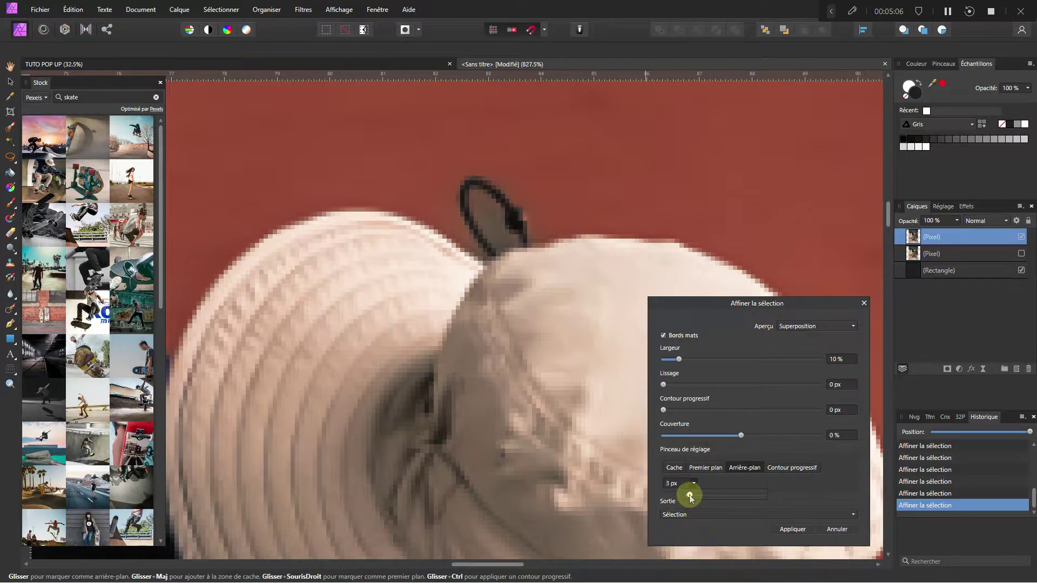
{"action": "scroll", "coordinate": [463, 234], "scroll_direction": "up", "scroll_amount": 3}
{"action": "mouse_move", "coordinate": [509, 198]}
{"action": "left_mouse_down"}
{"action": "mouse_move", "coordinate": [557, 263]}
{"action": "mouse_move", "coordinate": [537, 212]}
{"action": "mouse_move", "coordinate": [497, 174]}
{"action": "mouse_move", "coordinate": [514, 238]}
{"action": "left_mouse_up"}
Mark the scenery under the outstretched arm as background with a 28 px brush, finishing near the knee and sweatshirt with 15 px
{"action": "scroll", "coordinate": [514, 254], "scroll_direction": "down", "scroll_amount": 6}
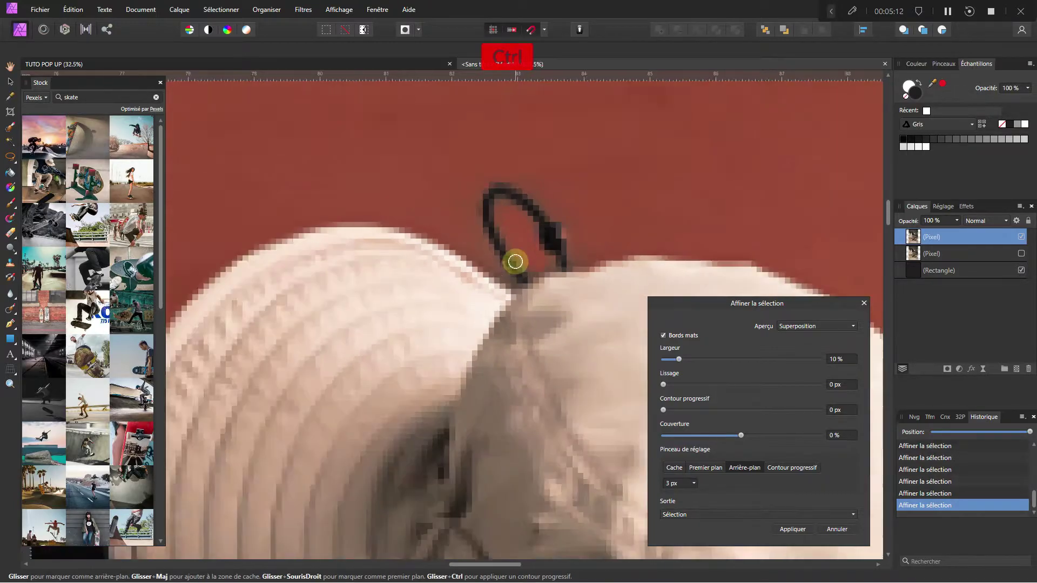
{"action": "scroll", "coordinate": [526, 322], "scroll_direction": "down", "scroll_amount": 5}
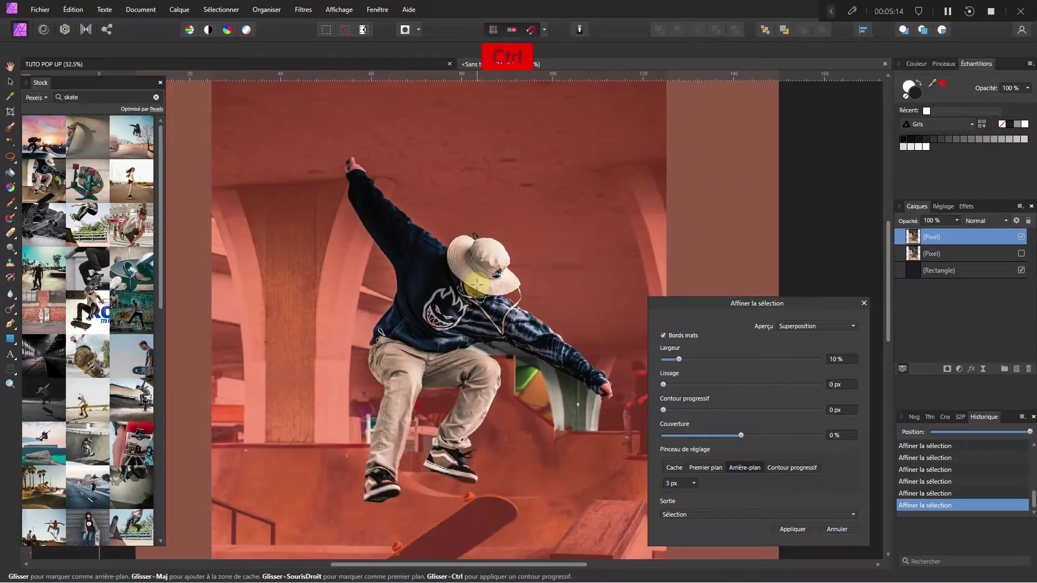
{"action": "scroll", "coordinate": [540, 323], "scroll_direction": "up", "scroll_amount": 5}
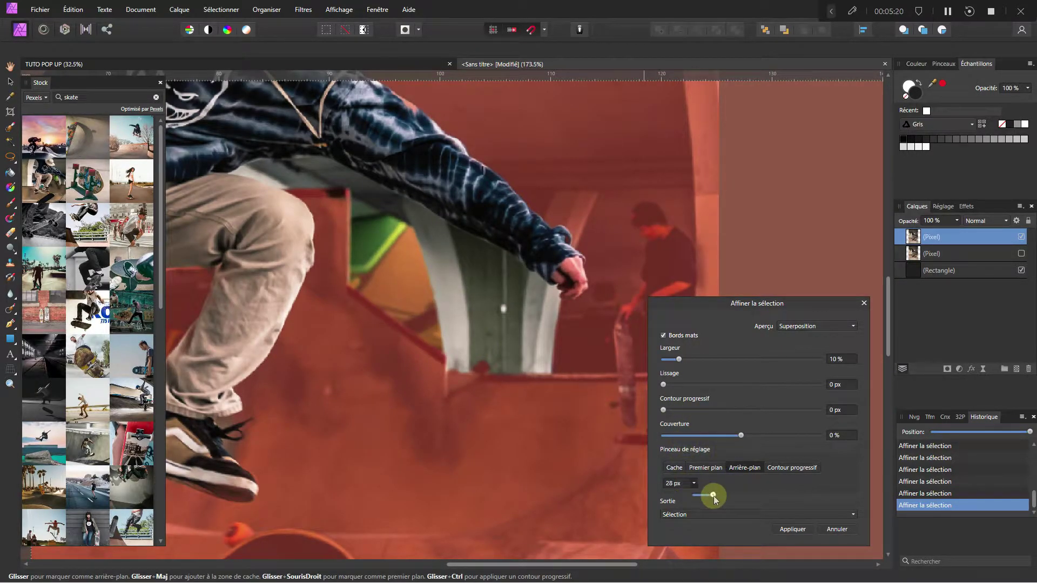
{"action": "mouse_move", "coordinate": [434, 305]}
{"action": "left_mouse_down"}
{"action": "mouse_move", "coordinate": [381, 272]}
{"action": "mouse_move", "coordinate": [351, 225]}
{"action": "mouse_move", "coordinate": [463, 294]}
{"action": "mouse_move", "coordinate": [518, 348]}
{"action": "mouse_move", "coordinate": [419, 342]}
{"action": "mouse_move", "coordinate": [513, 362]}
{"action": "mouse_move", "coordinate": [453, 326]}
{"action": "mouse_move", "coordinate": [542, 359]}
{"action": "mouse_move", "coordinate": [521, 307]}
{"action": "mouse_move", "coordinate": [316, 185]}
{"action": "mouse_move", "coordinate": [371, 231]}
{"action": "mouse_move", "coordinate": [384, 227]}
{"action": "mouse_move", "coordinate": [336, 205]}
{"action": "mouse_move", "coordinate": [319, 184]}
{"action": "left_mouse_up"}
{"action": "left_click", "coordinate": [767, 338]}
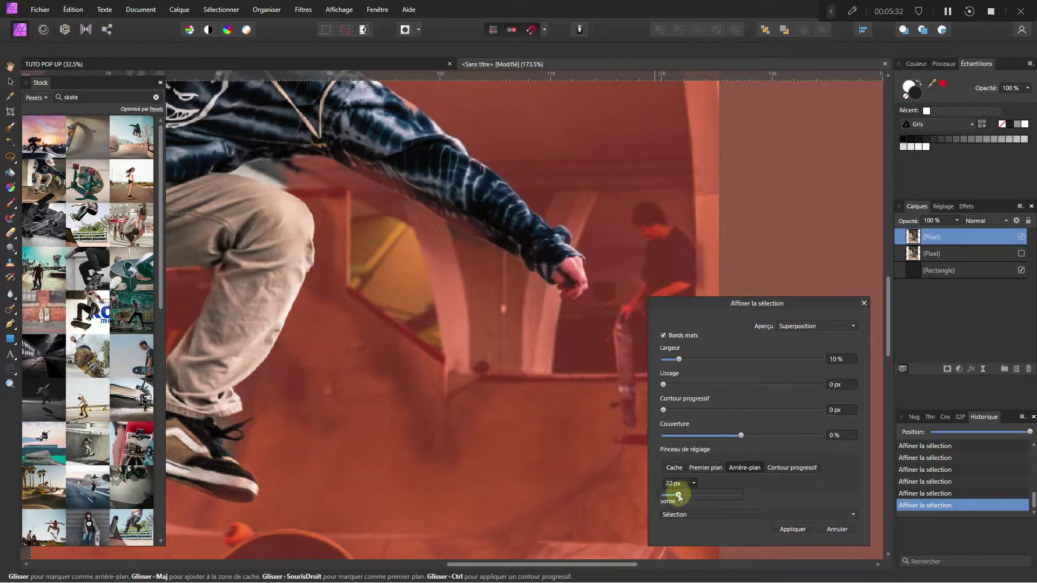
{"action": "left_click", "coordinate": [348, 183]}
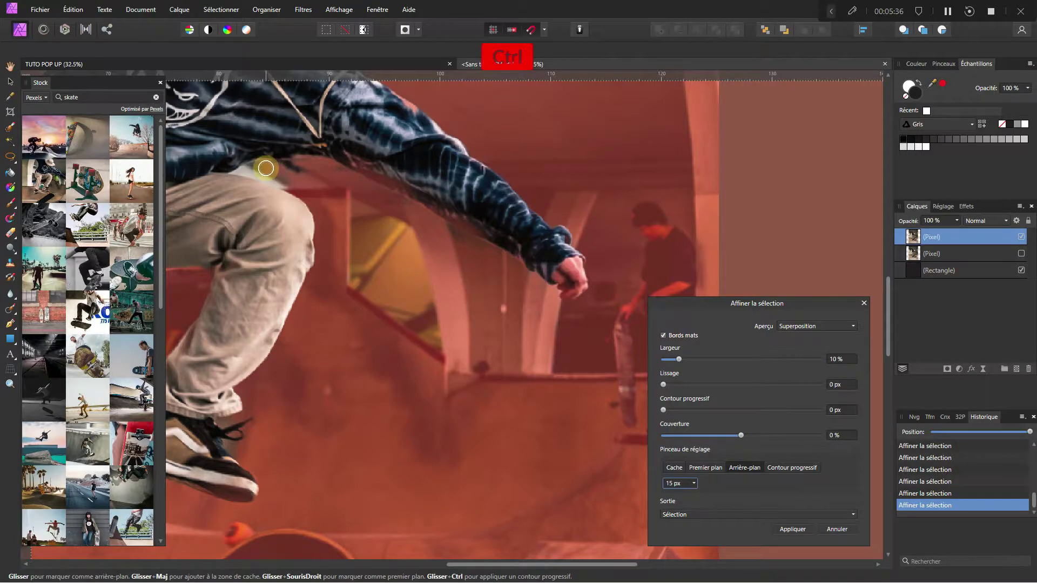
{"action": "scroll", "coordinate": [259, 170], "scroll_direction": "up", "scroll_amount": 4, "text": "ctrl"}
{"action": "mouse_move", "coordinate": [257, 170]}
{"action": "left_mouse_down"}
{"action": "mouse_move", "coordinate": [231, 170]}
{"action": "mouse_move", "coordinate": [363, 211]}
{"action": "mouse_move", "coordinate": [337, 178]}
{"action": "mouse_move", "coordinate": [286, 165]}
{"action": "mouse_move", "coordinate": [343, 173]}
{"action": "mouse_move", "coordinate": [216, 171]}
{"action": "mouse_move", "coordinate": [340, 199]}
{"action": "left_mouse_up"}
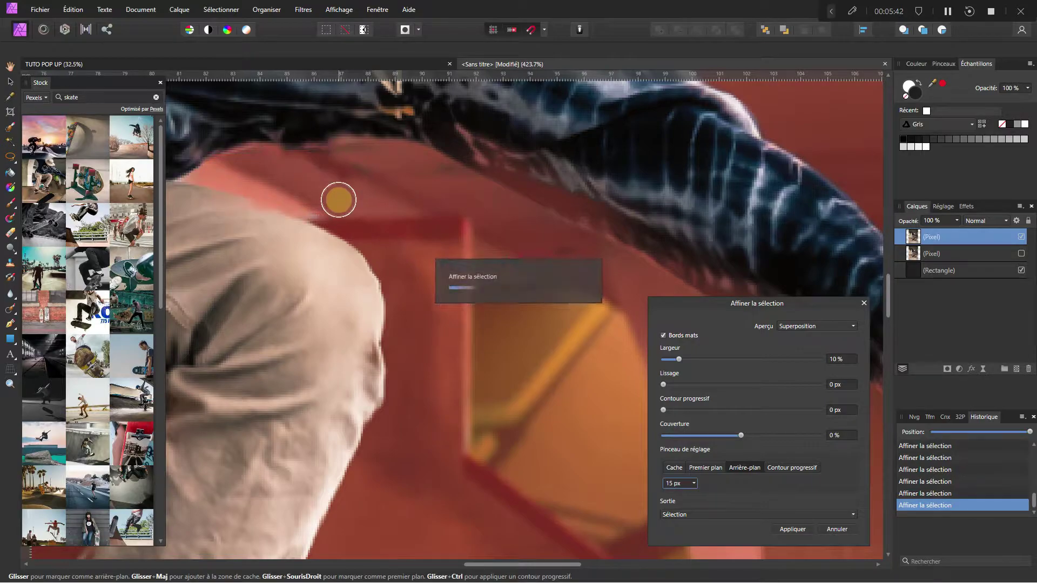
Apply the refined selection and add it as a layer mask on the upper photo layer
{"action": "key", "text": "ctrl+0"}
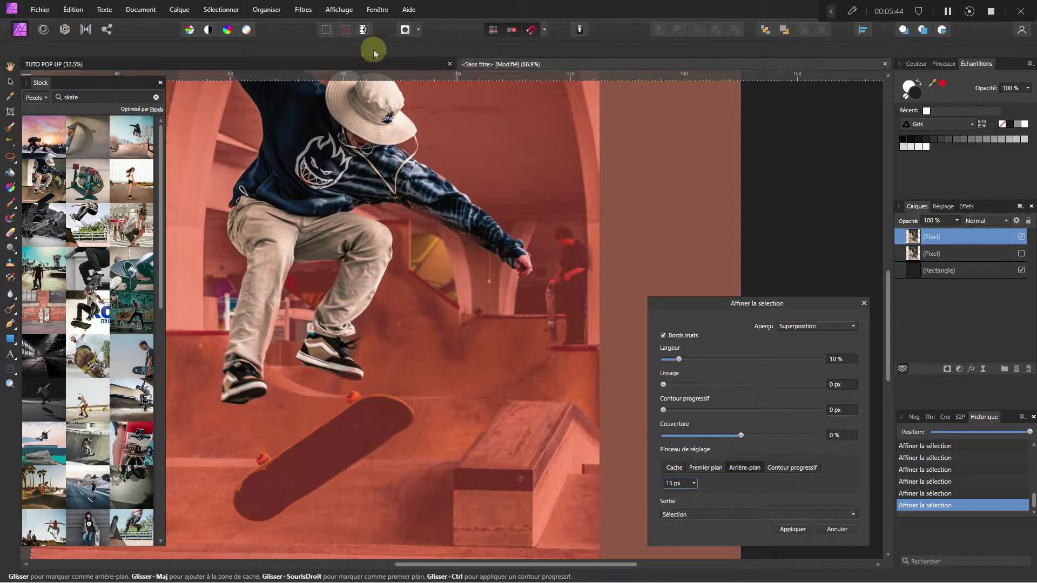
{"action": "left_click", "coordinate": [801, 530]}
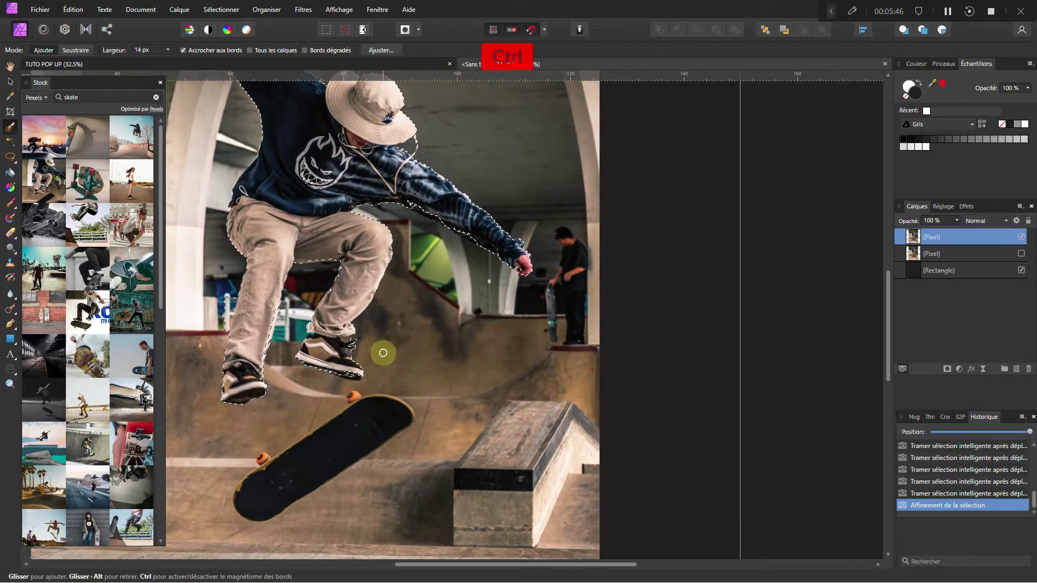
{"action": "key", "text": "ctrl+0"}
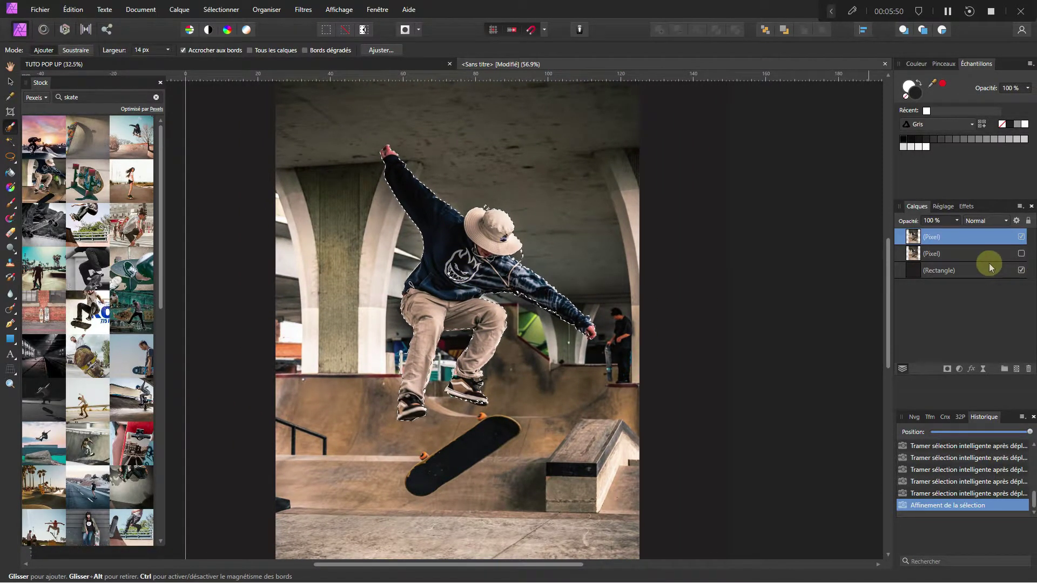
{"action": "left_click", "coordinate": [947, 369]}
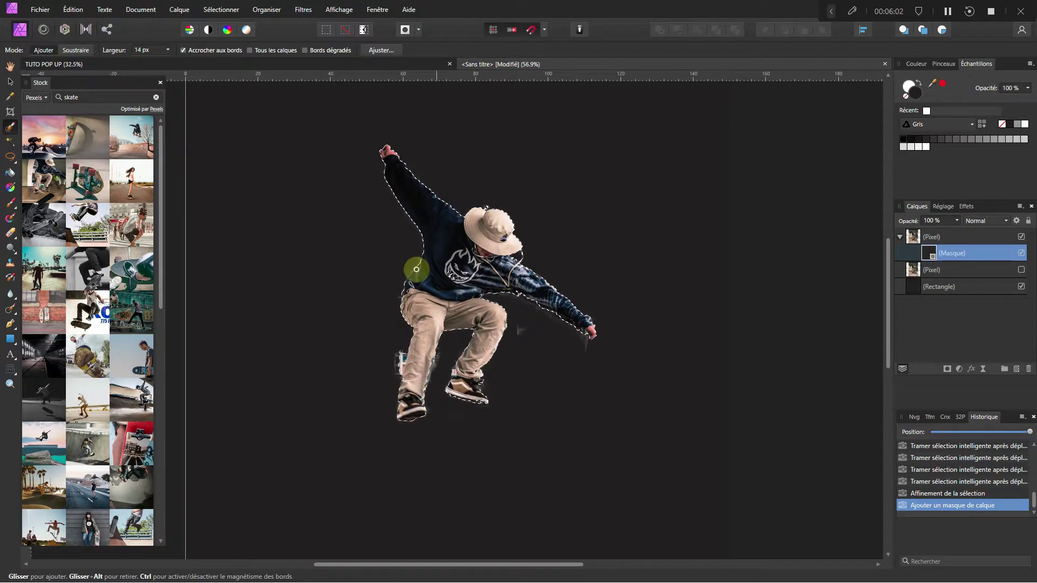
Target the skateboarder's layer mask with the Paint Brush tool and switch to the Basique brush set
{"action": "scroll", "coordinate": [383, 400], "scroll_direction": "up", "scroll_amount": 5}
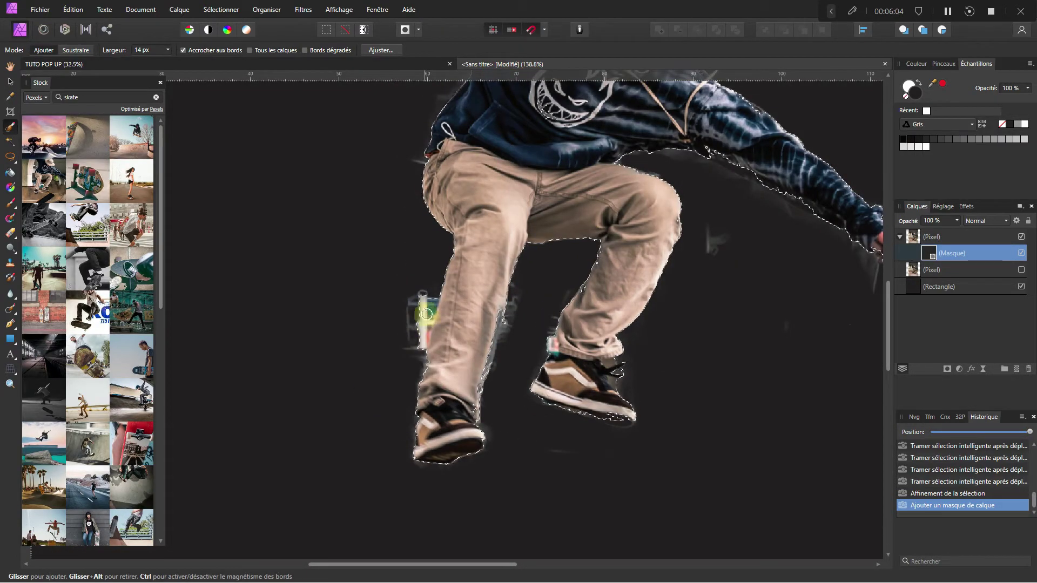
{"action": "scroll", "coordinate": [723, 250], "scroll_direction": "down", "scroll_amount": 2}
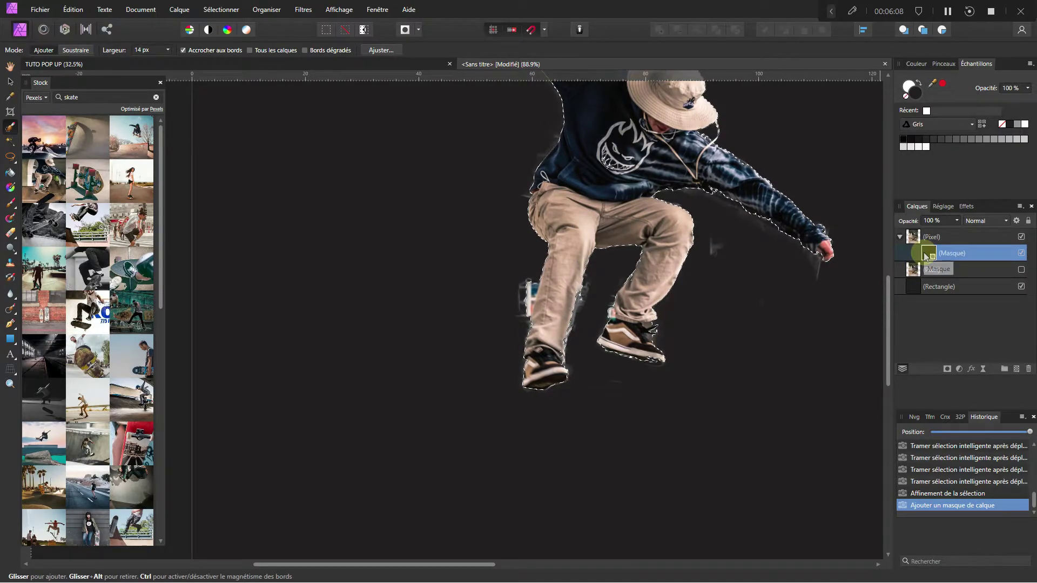
{"action": "left_click_drag", "start_coordinate": [925, 257], "coordinate": [942, 261]}
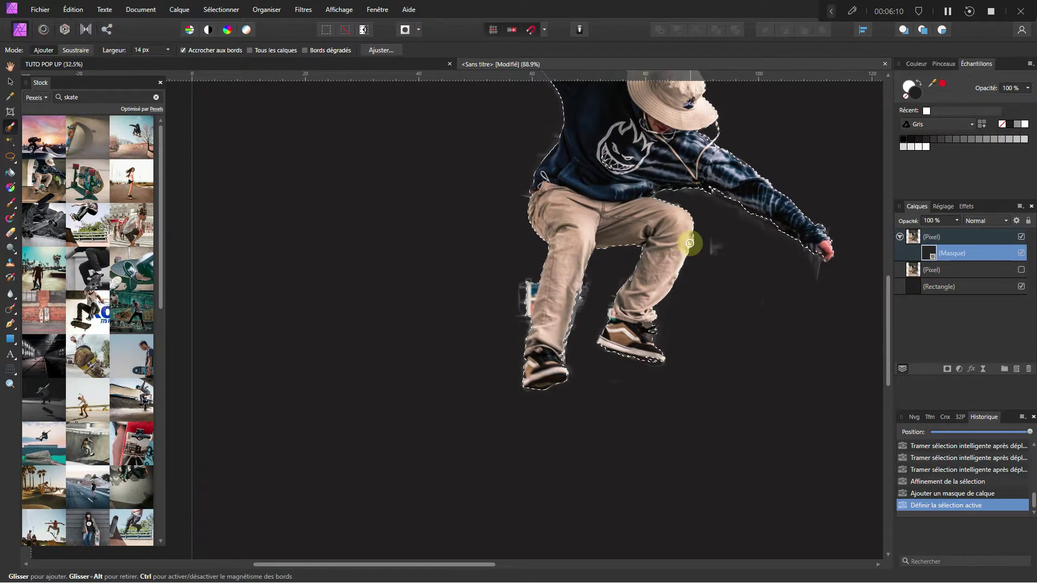
{"action": "left_click", "coordinate": [11, 205]}
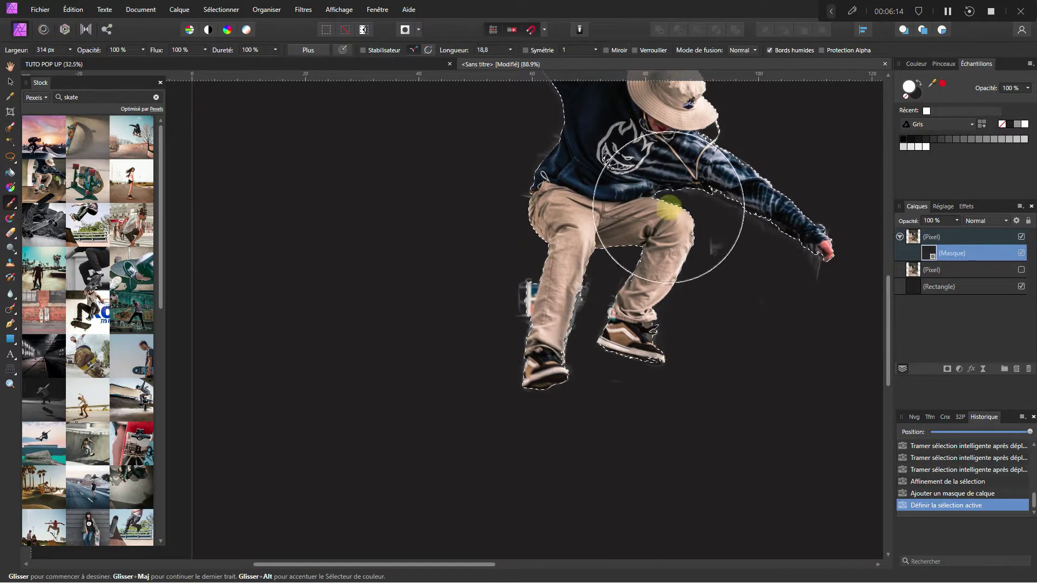
{"action": "left_click", "coordinate": [946, 69]}
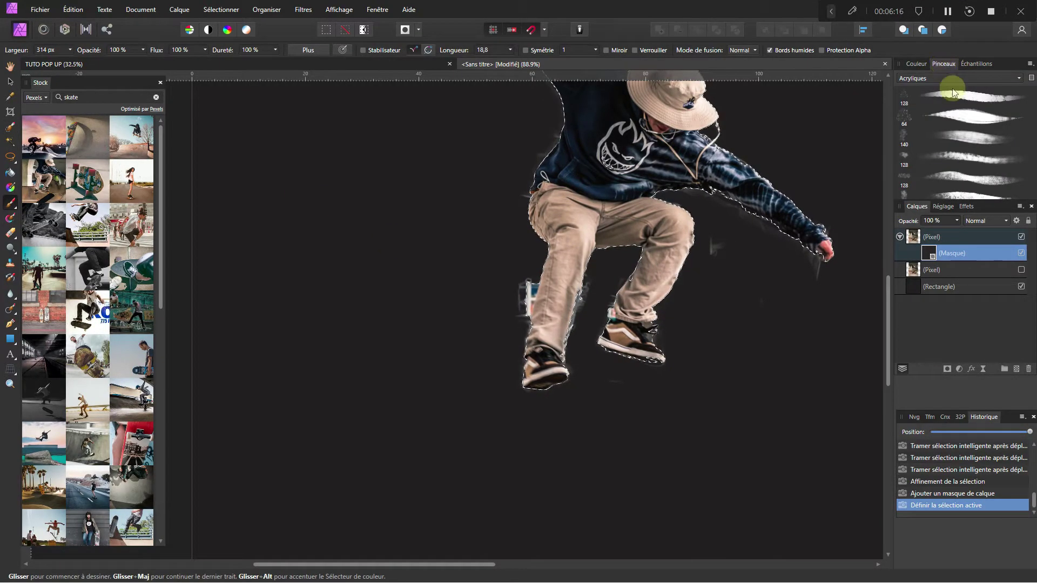
{"action": "left_click", "coordinate": [959, 78]}
{"action": "left_click", "coordinate": [918, 116]}
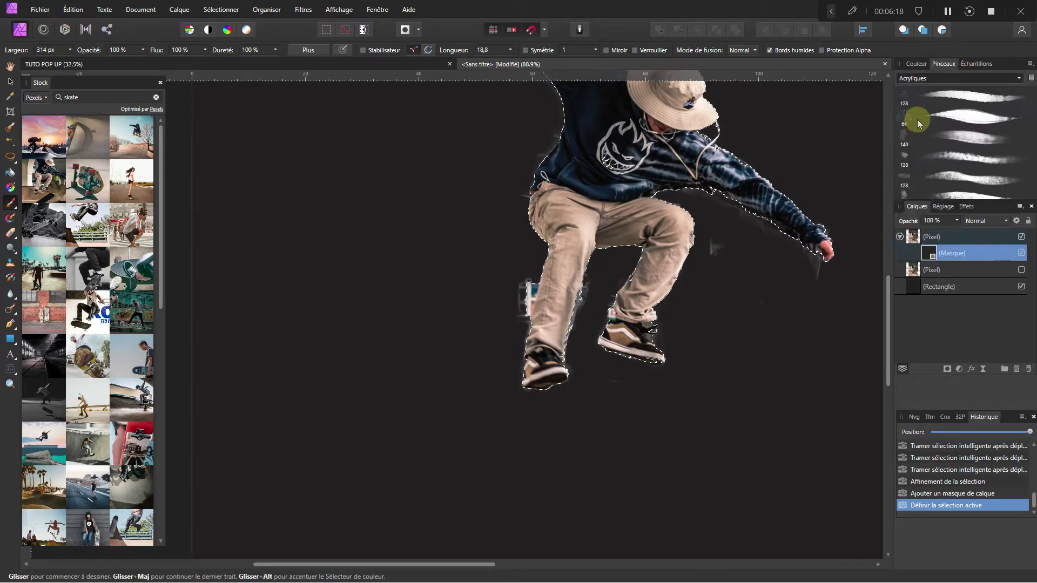
{"action": "scroll", "coordinate": [719, 349], "scroll_direction": "up", "scroll_amount": 2}
{"action": "scroll", "coordinate": [708, 348], "scroll_direction": "down", "scroll_amount": 2}
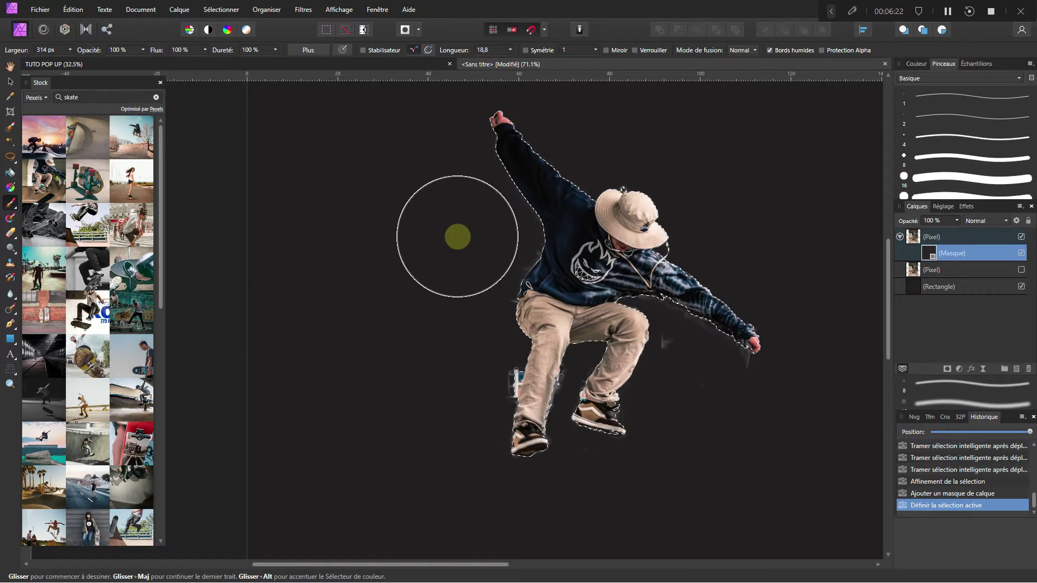
Invert the pixel selection so that the area outside the skateboarder is selected
{"action": "left_click", "coordinate": [231, 14]}
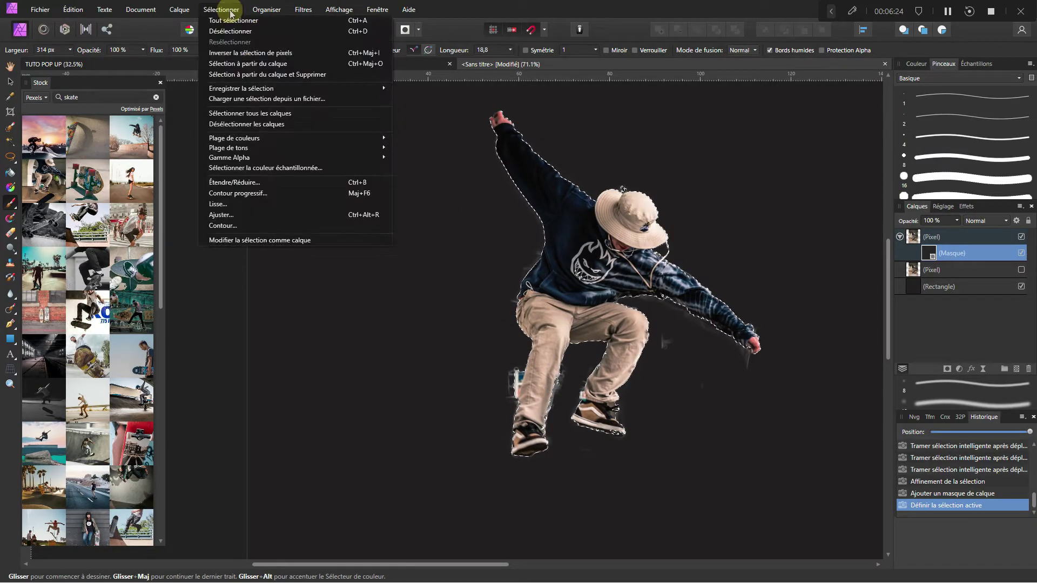
{"action": "left_click", "coordinate": [250, 54]}
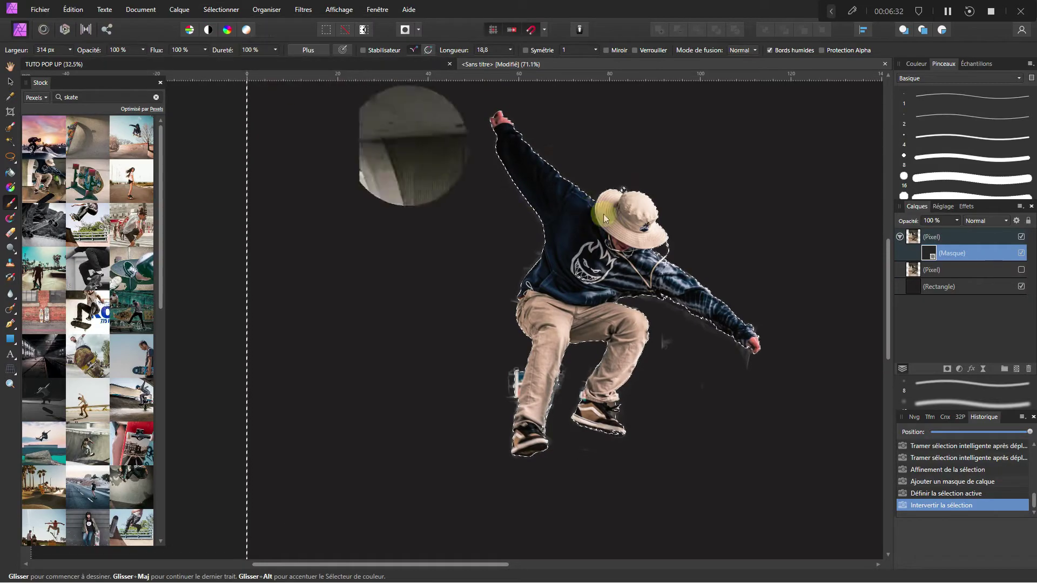
Try painting white on the mask around the outstretched arm to bring back the photo background
{"action": "mouse_move", "coordinate": [650, 342]}
{"action": "left_mouse_down"}
{"action": "mouse_move", "coordinate": [727, 369]}
{"action": "mouse_move", "coordinate": [739, 388]}
{"action": "mouse_move", "coordinate": [673, 329]}
{"action": "mouse_move", "coordinate": [714, 271]}
{"action": "mouse_move", "coordinate": [897, 85]}
{"action": "left_mouse_up"}
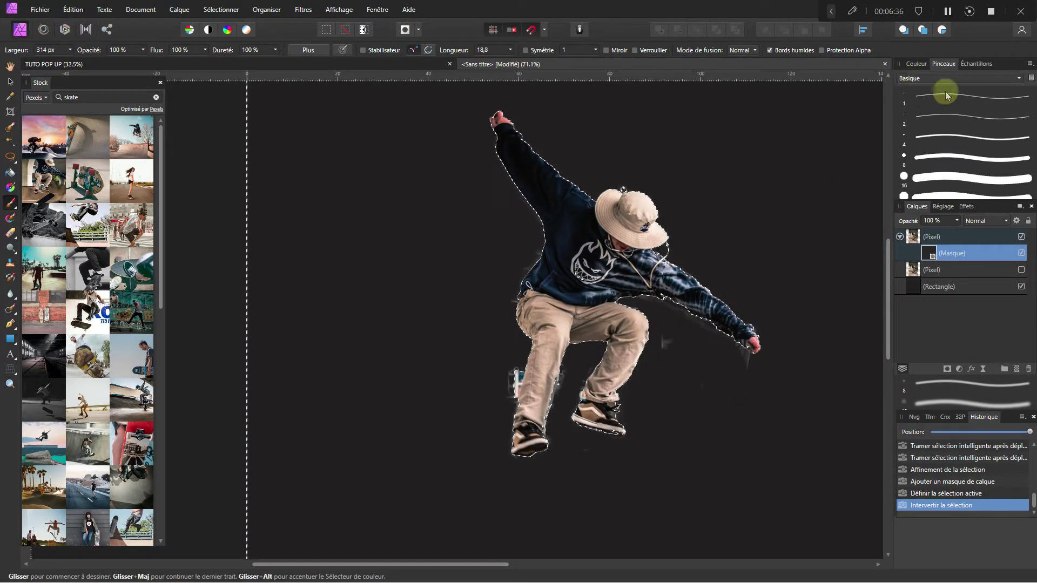
{"action": "left_click_drag", "start_coordinate": [623, 374], "coordinate": [613, 374]}
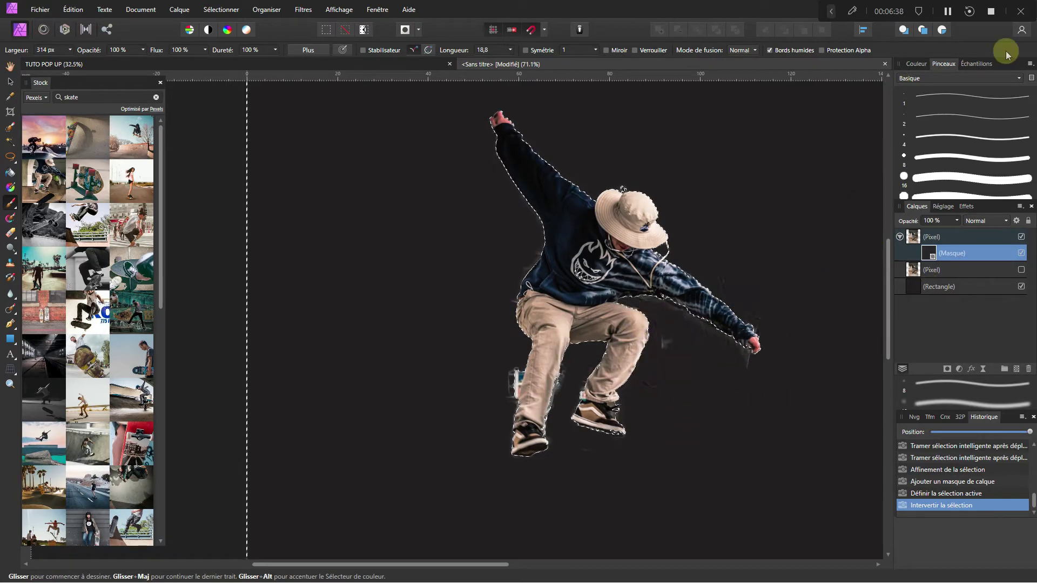
{"action": "left_click", "coordinate": [919, 64]}
{"action": "left_click", "coordinate": [919, 86]}
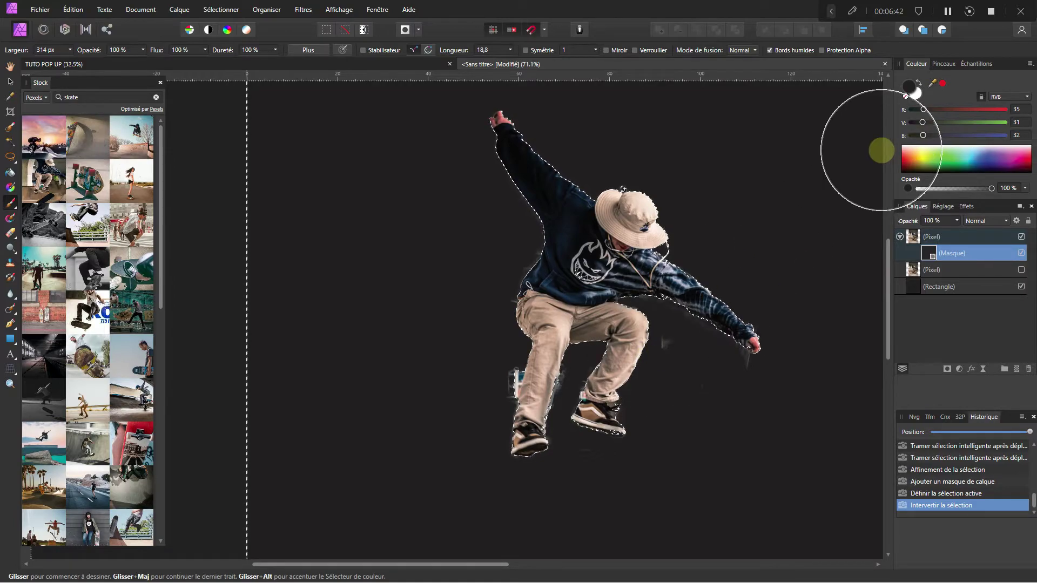
{"action": "left_click", "coordinate": [921, 89]}
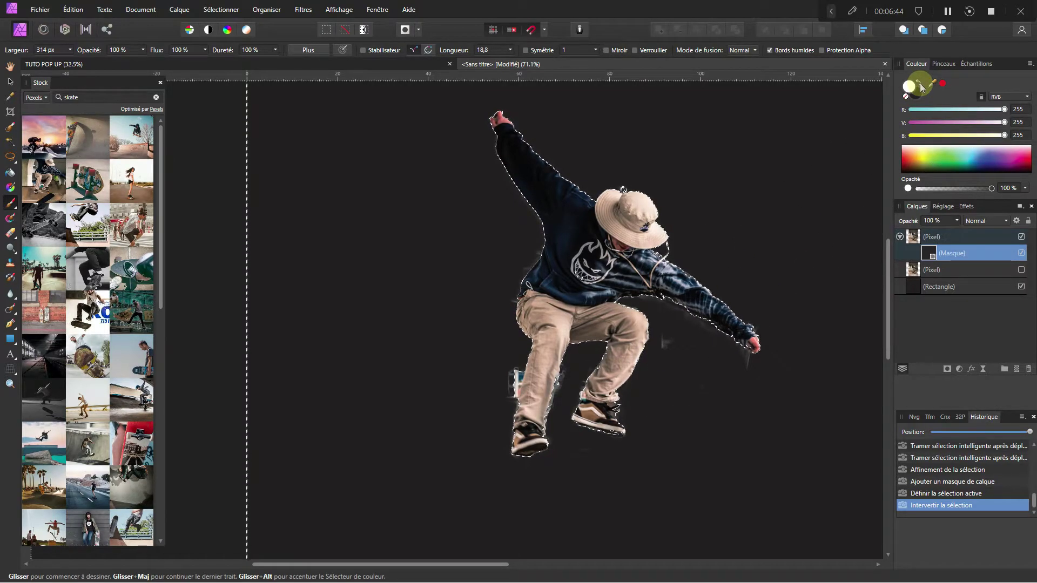
{"action": "mouse_move", "coordinate": [655, 324]}
{"action": "left_mouse_down"}
{"action": "mouse_move", "coordinate": [713, 400]}
{"action": "mouse_move", "coordinate": [691, 345]}
{"action": "mouse_move", "coordinate": [669, 340]}
{"action": "mouse_move", "coordinate": [720, 306]}
{"action": "left_mouse_up"}
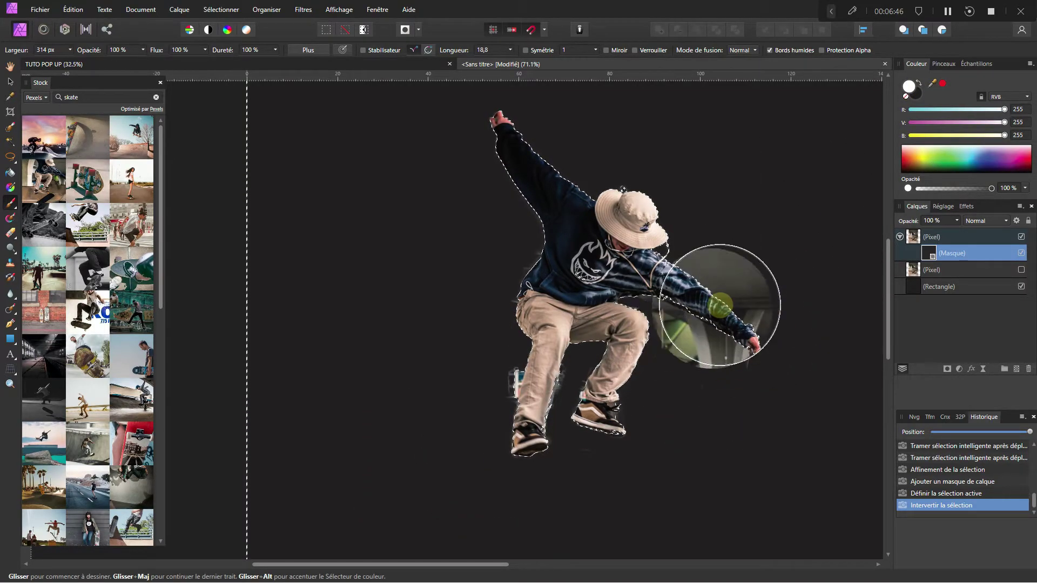
Paint the mask with the dark colour around the outstretched arm, legs and shoes to hide leftover background, and deselect
{"action": "left_click", "coordinate": [922, 88]}
{"action": "left_click_drag", "start_coordinate": [724, 427], "coordinate": [664, 344]}
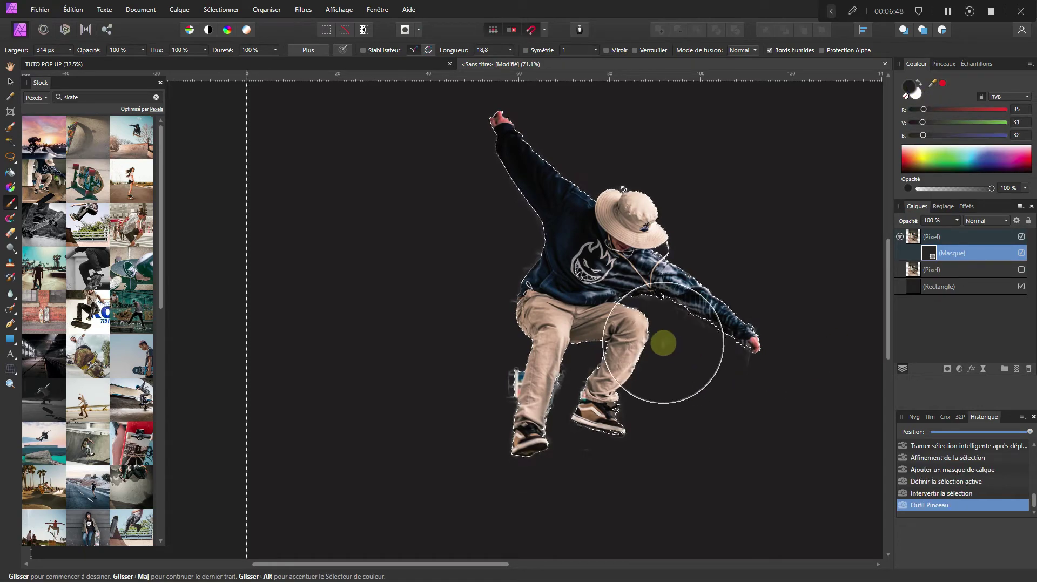
{"action": "left_click_drag", "start_coordinate": [591, 332], "coordinate": [611, 328]}
{"action": "left_click_drag", "start_coordinate": [643, 464], "coordinate": [628, 451]}
{"action": "left_click_drag", "start_coordinate": [505, 388], "coordinate": [523, 388]}
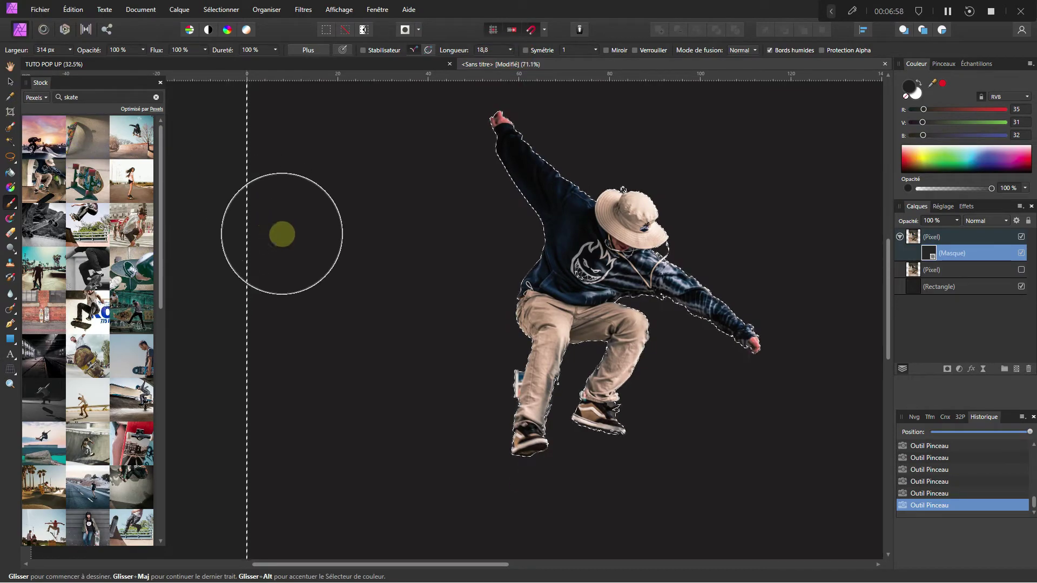
{"action": "key", "text": "ctrl+d"}
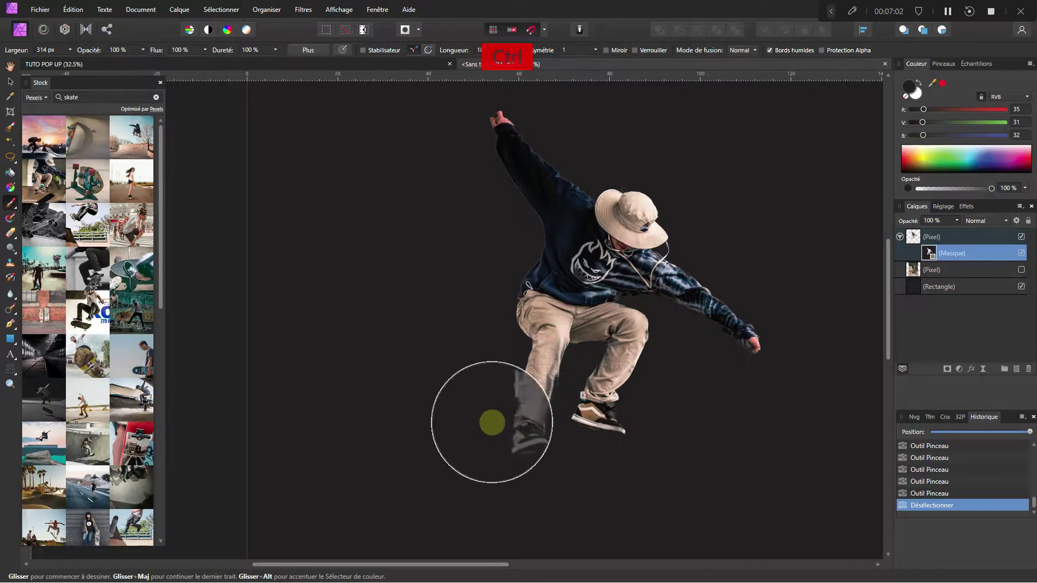
Draw a white square over the skateboarder and position it so the raised hand extends past its upper edge
{"action": "scroll", "coordinate": [460, 424], "scroll_direction": "down", "scroll_amount": 2}
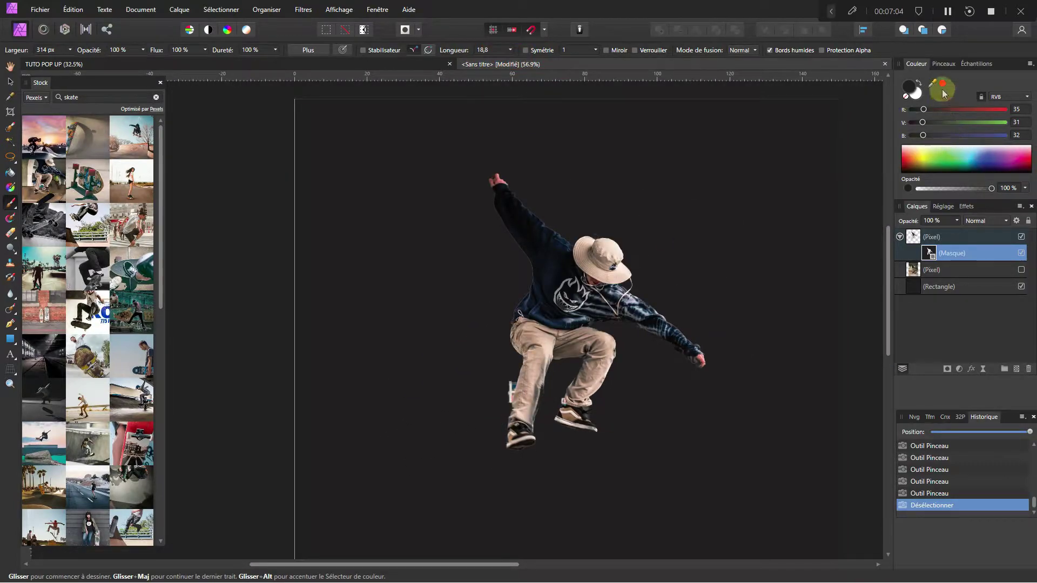
{"action": "key", "text": "ctrl"}
{"action": "key", "text": "F9"}
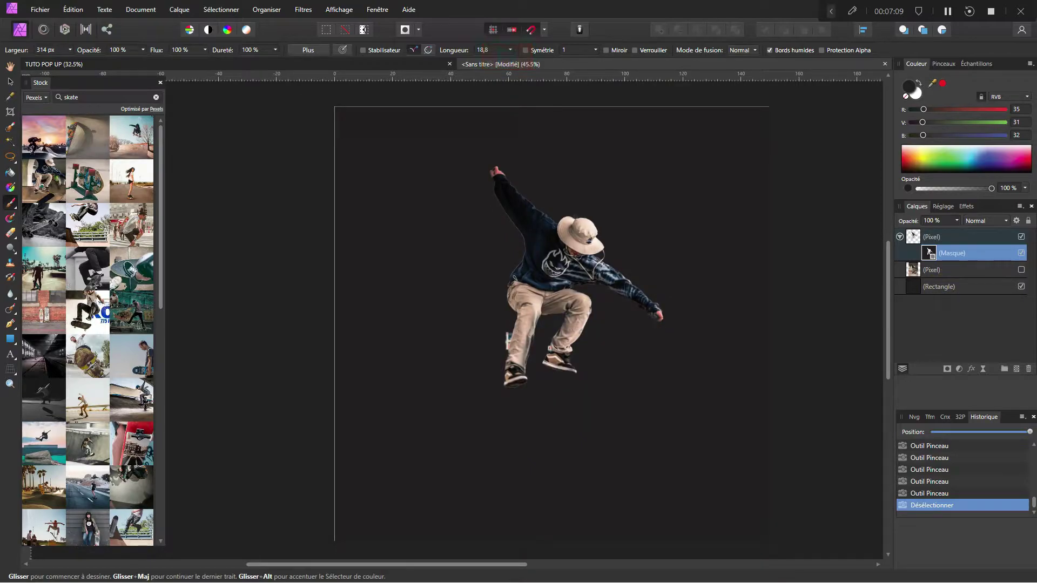
{"action": "key", "text": "ctrl"}
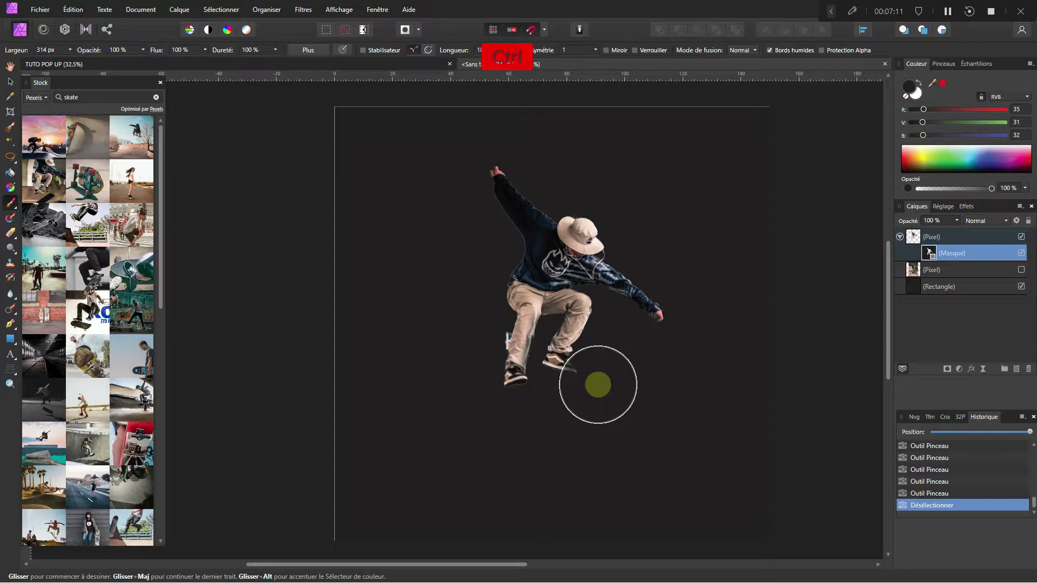
{"action": "left_click", "coordinate": [9, 339]}
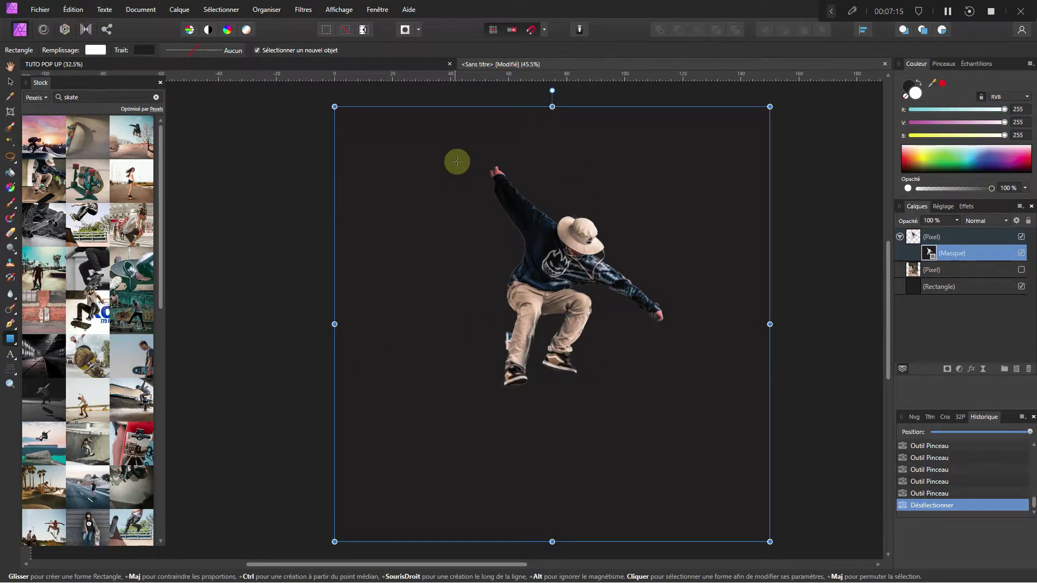
{"action": "left_click_drag", "start_coordinate": [444, 168], "coordinate": [696, 435]}
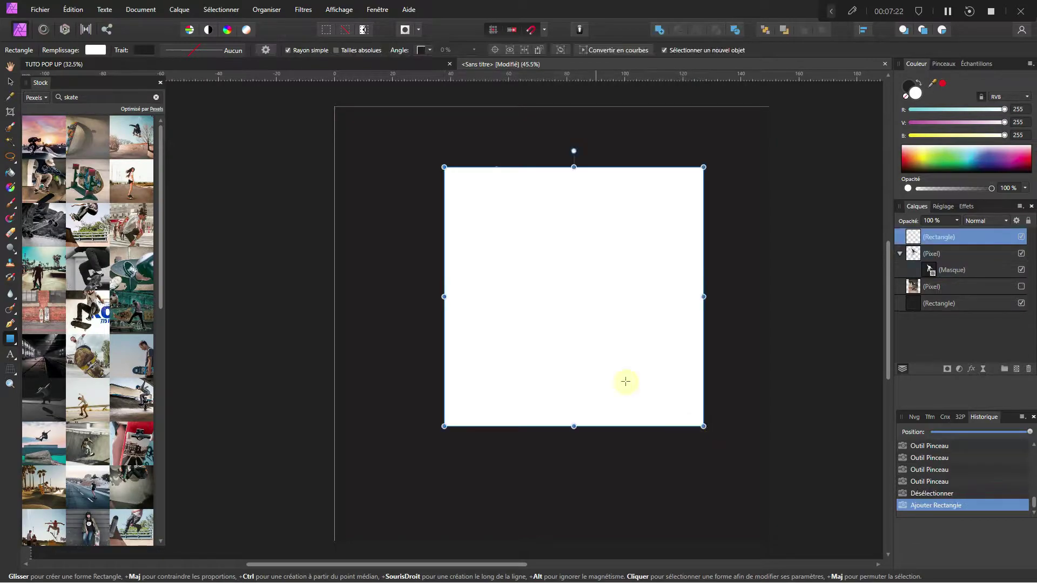
{"action": "left_click", "coordinate": [10, 81]}
{"action": "left_click_drag", "start_coordinate": [543, 261], "coordinate": [537, 275]}
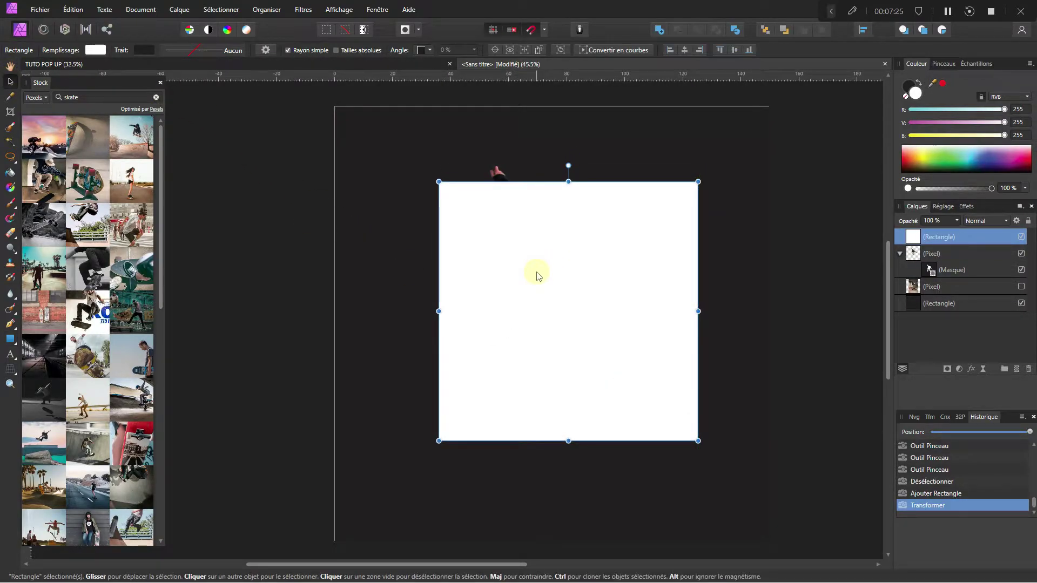
Remove the square's fill and set its stroke colour to hex FFFFFF
{"action": "left_click", "coordinate": [96, 50]}
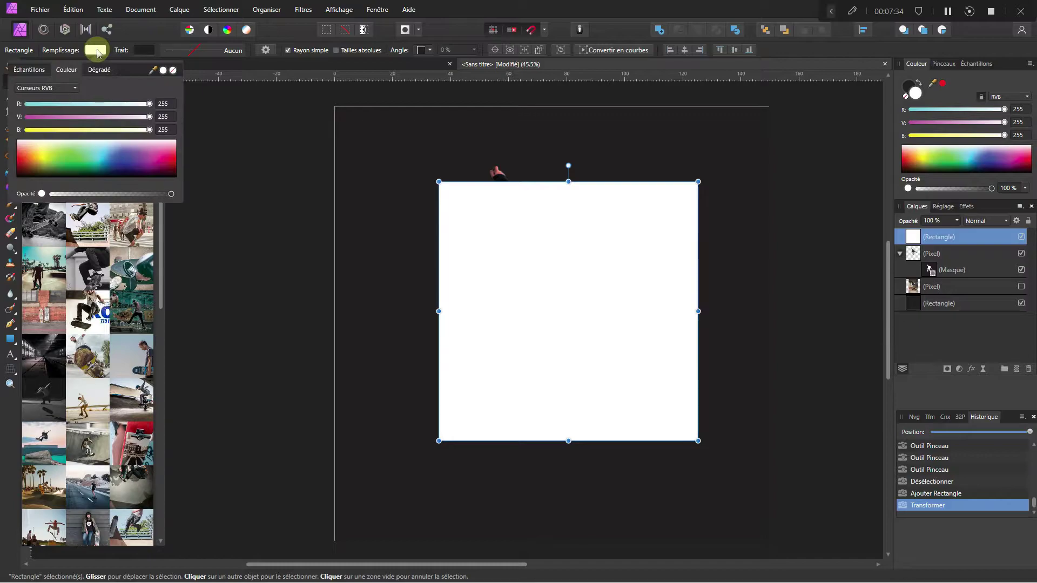
{"action": "left_click", "coordinate": [172, 71]}
{"action": "left_click", "coordinate": [144, 51]}
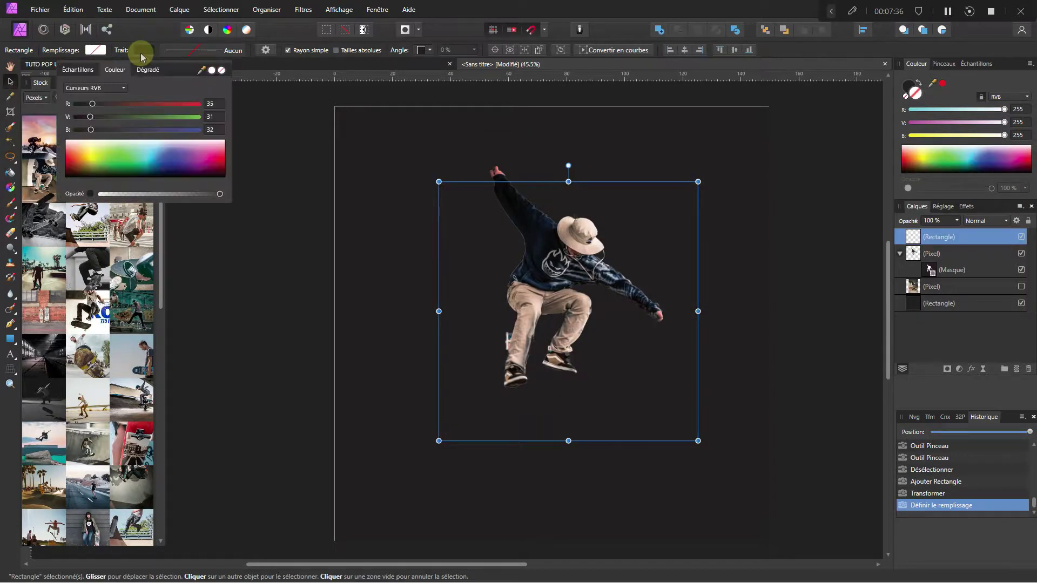
{"action": "left_click", "coordinate": [122, 89]}
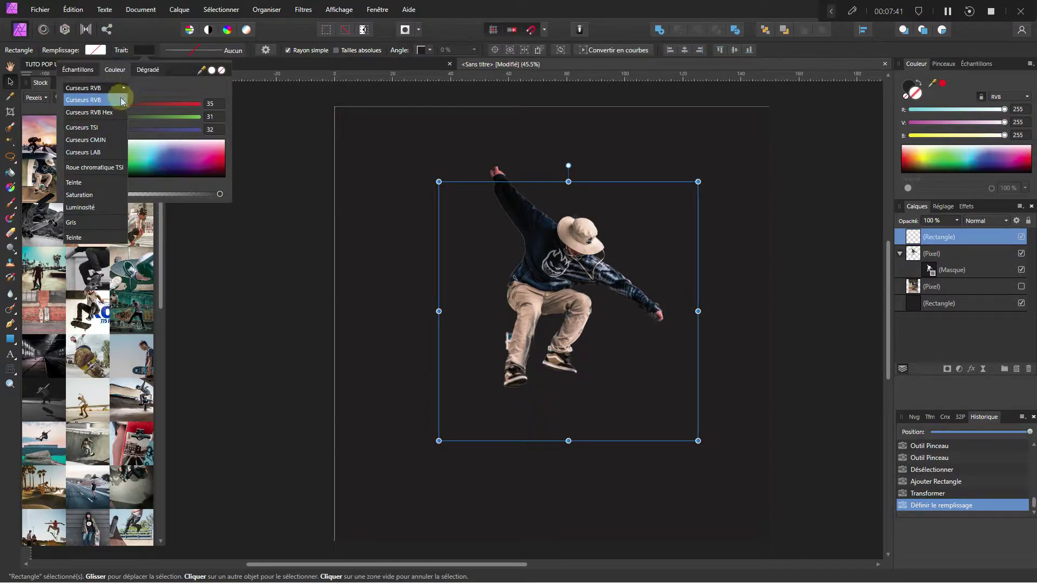
{"action": "left_click", "coordinate": [108, 112]}
{"action": "left_click", "coordinate": [205, 142]}
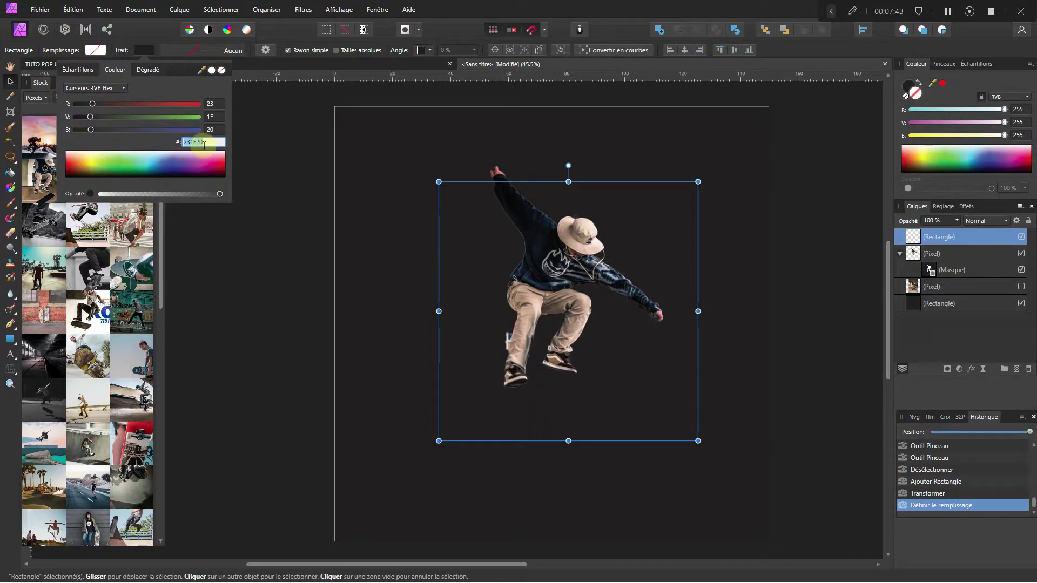
{"action": "type", "text": "ffffff"}
{"action": "key", "text": "Return"}
{"action": "type", "text": "ffffff"}
{"action": "key", "text": "Return"}
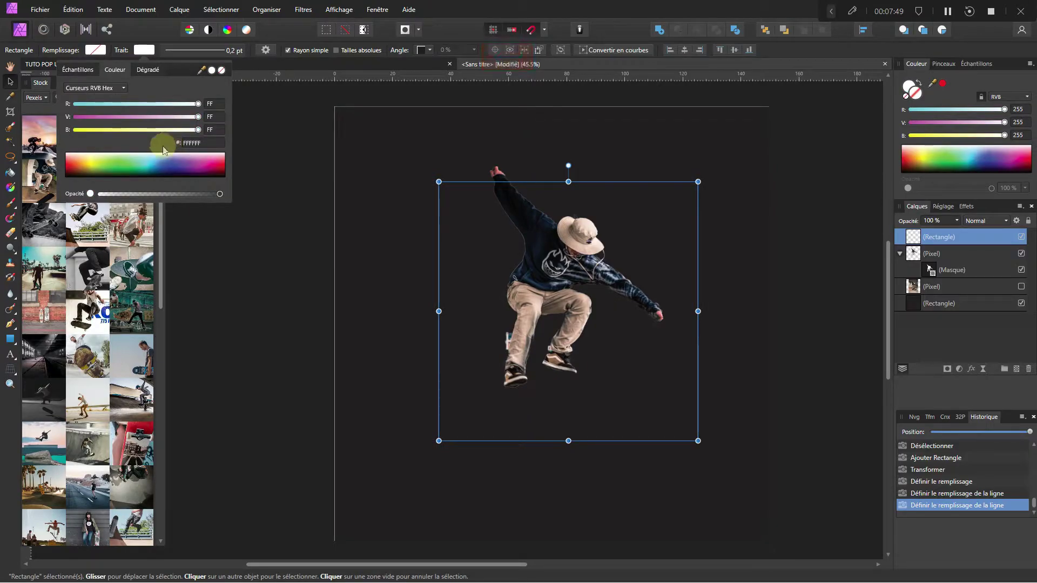
Set the square's stroke width to 9.3 pt, align the stroke to the inside and use a mitre corner join
{"action": "left_click", "coordinate": [225, 54]}
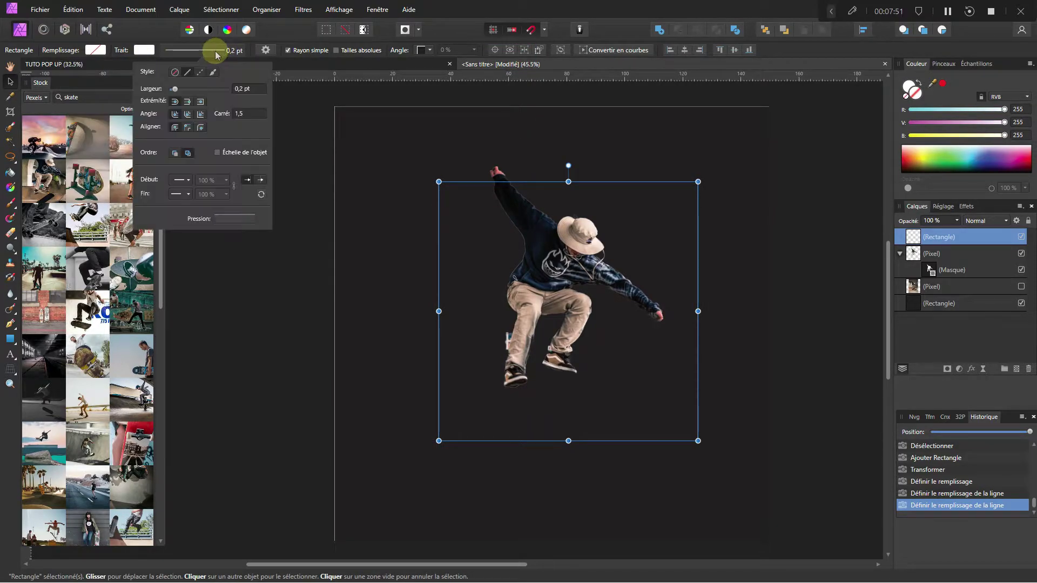
{"action": "left_click_drag", "start_coordinate": [177, 90], "coordinate": [194, 89]}
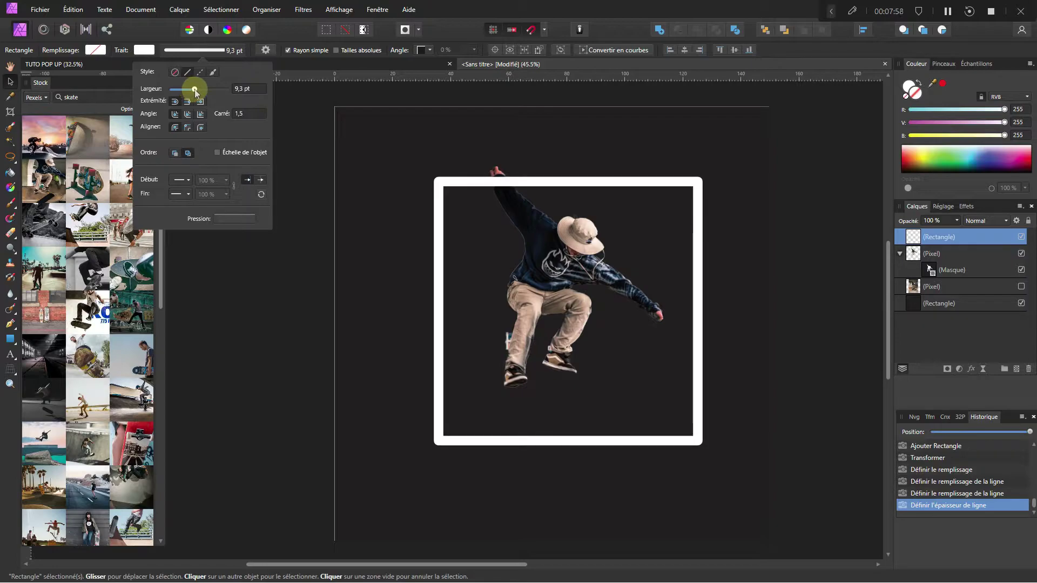
{"action": "left_click", "coordinate": [189, 128]}
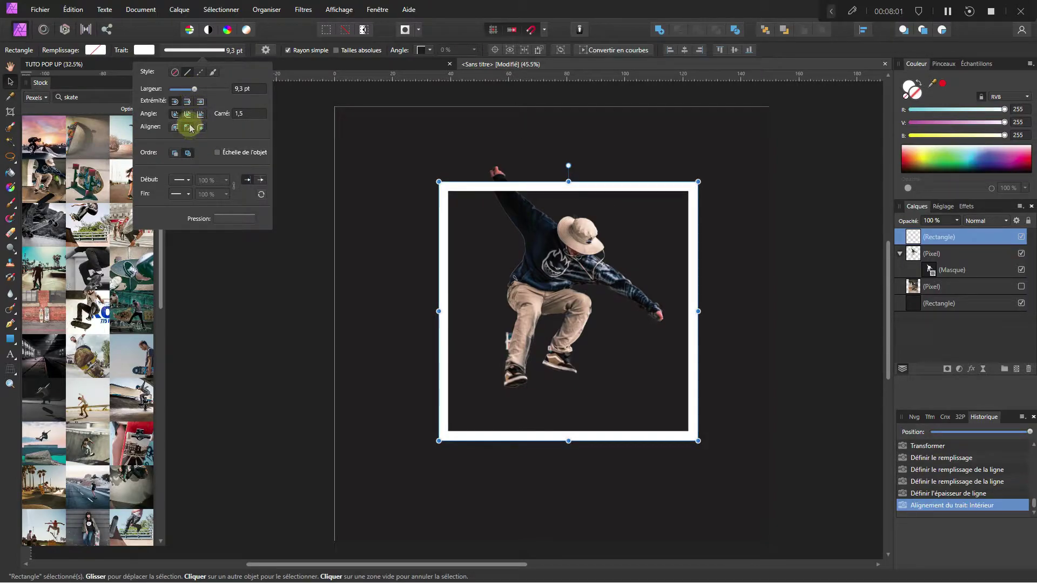
{"action": "left_click", "coordinate": [201, 114]}
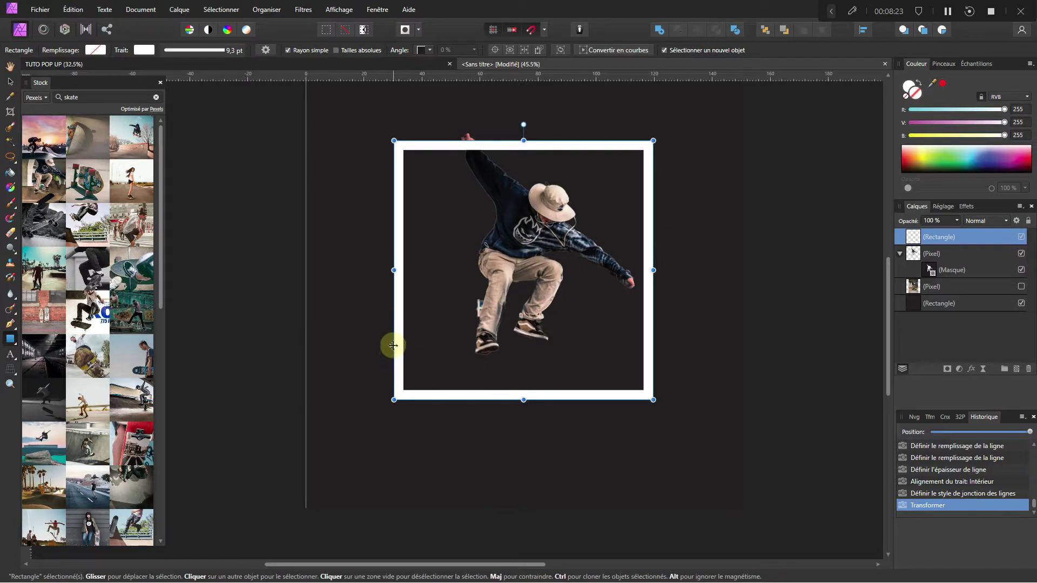
Add a rectangle across the frame's full width along its lower edge and swap its stroke and fill to make it solid white
{"action": "left_click_drag", "start_coordinate": [382, 343], "coordinate": [653, 400]}
{"action": "left_click", "coordinate": [10, 82]}
{"action": "left_click_drag", "start_coordinate": [383, 372], "coordinate": [394, 371]}
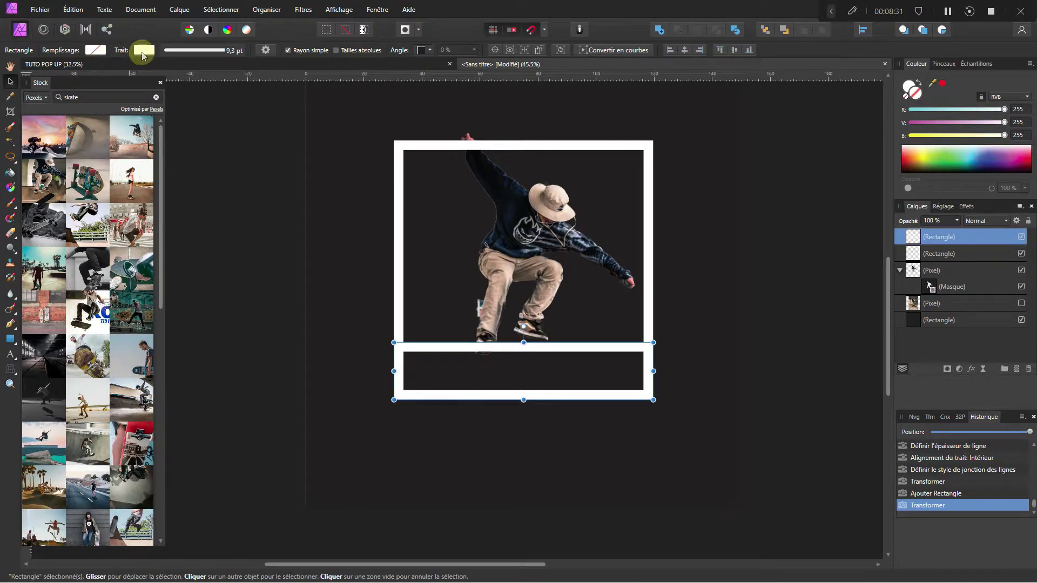
{"action": "left_click", "coordinate": [919, 84]}
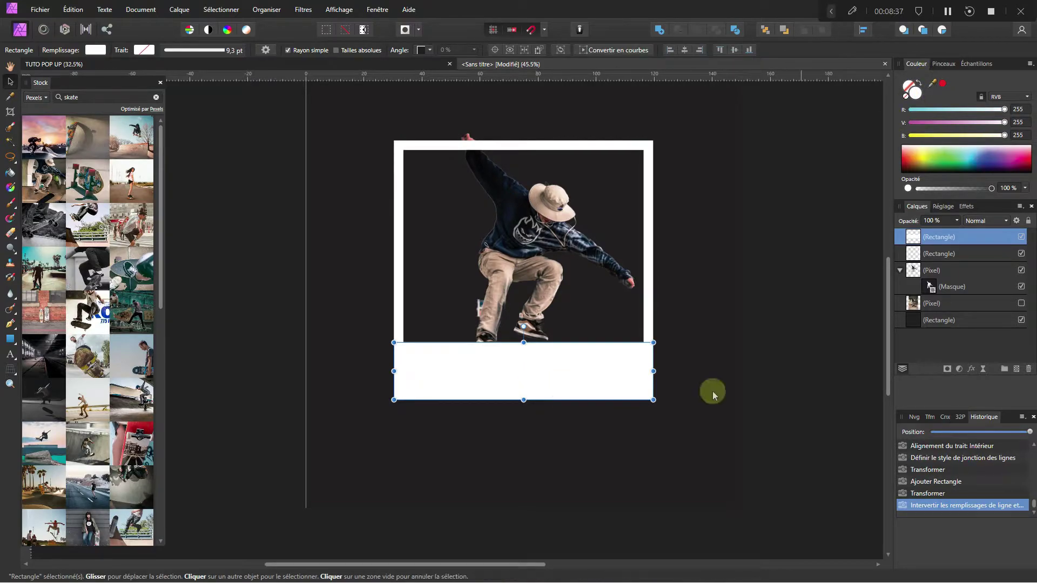
Group the two white frame rectangles and name the group "Polaroid"
{"action": "left_click", "coordinate": [939, 254], "text": "ctrl"}
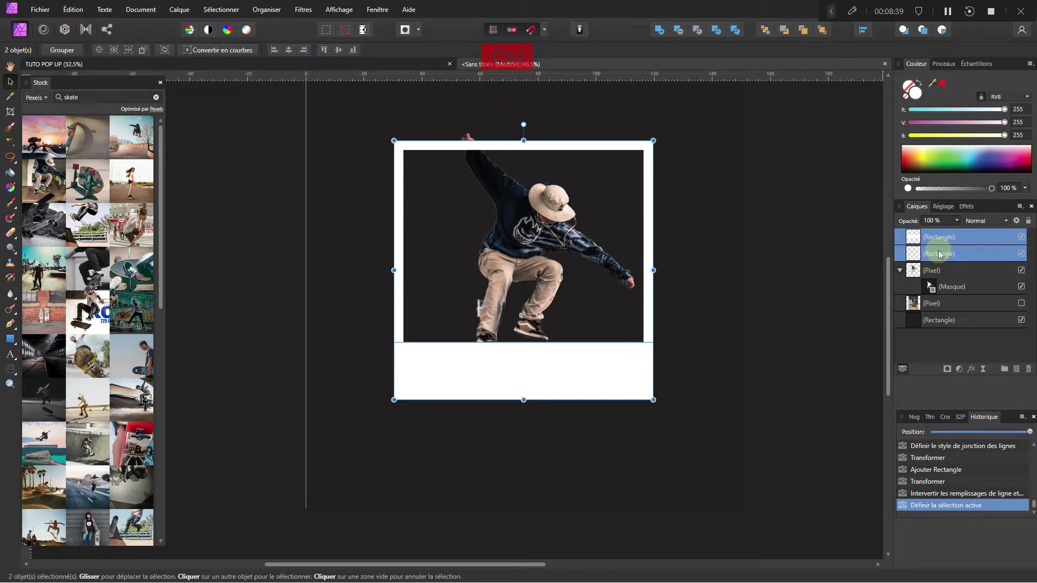
{"action": "key", "text": "ctrl+g"}
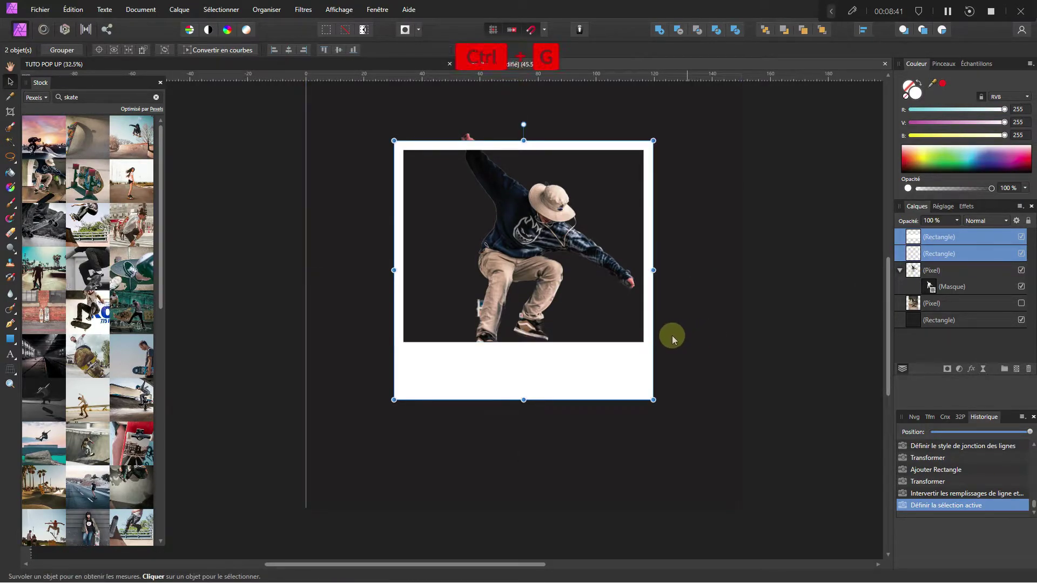
{"action": "double_click", "coordinate": [942, 236]}
{"action": "type", "text": "Polaroid"}
{"action": "key", "text": "Return"}
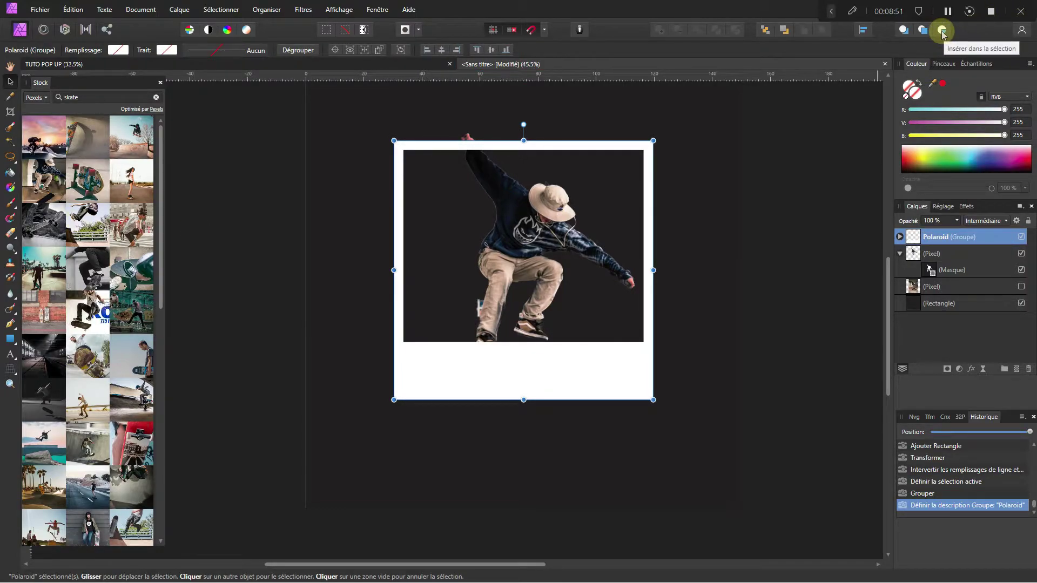
Add an artistic text caption inside the Polaroid group on the white lower band, reading "Flip by" followed by the skater's first name
{"action": "left_click", "coordinate": [10, 356]}
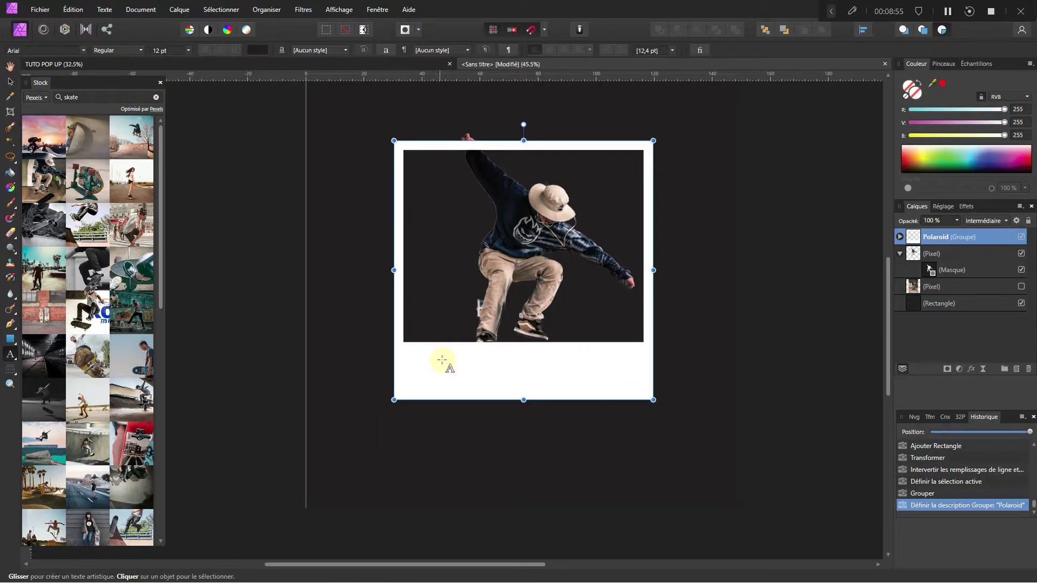
{"action": "left_click_drag", "start_coordinate": [439, 359], "coordinate": [493, 387]}
{"action": "type", "text": "F"}
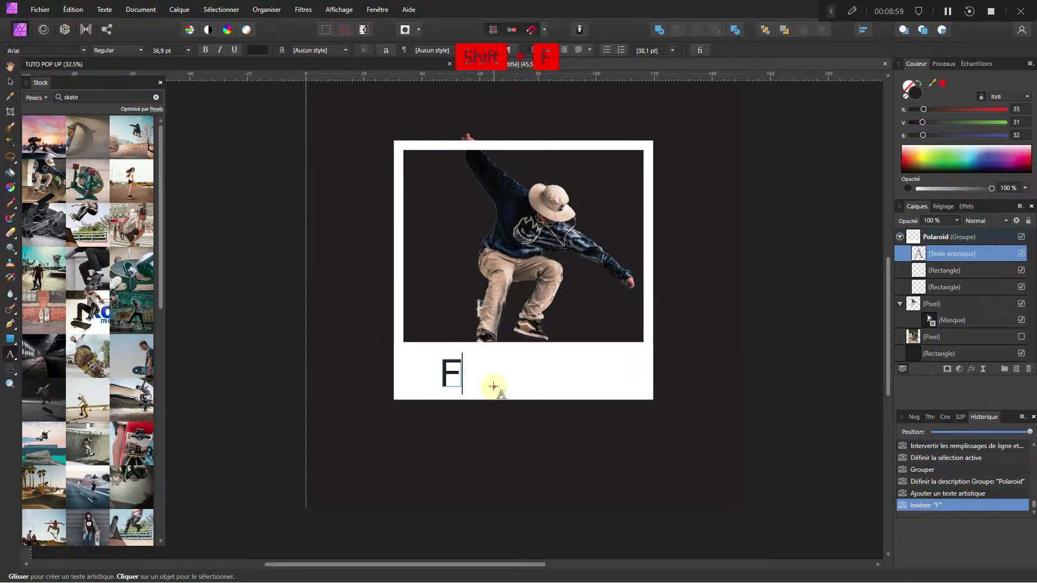
{"action": "type", "text": "lip by Fili"}
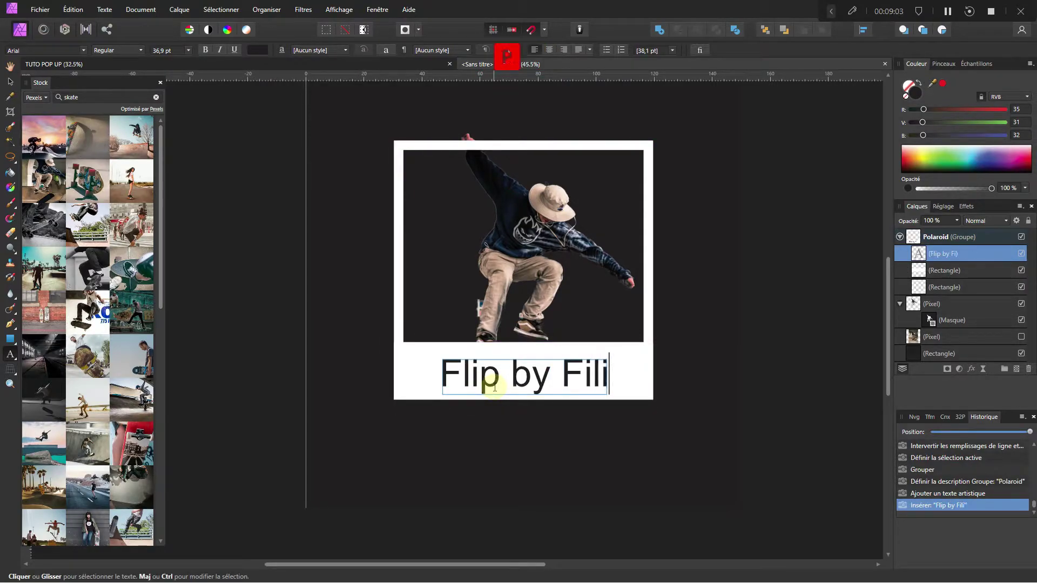
Set the whole caption in the Empires font
{"action": "key", "text": "ctrl+a"}
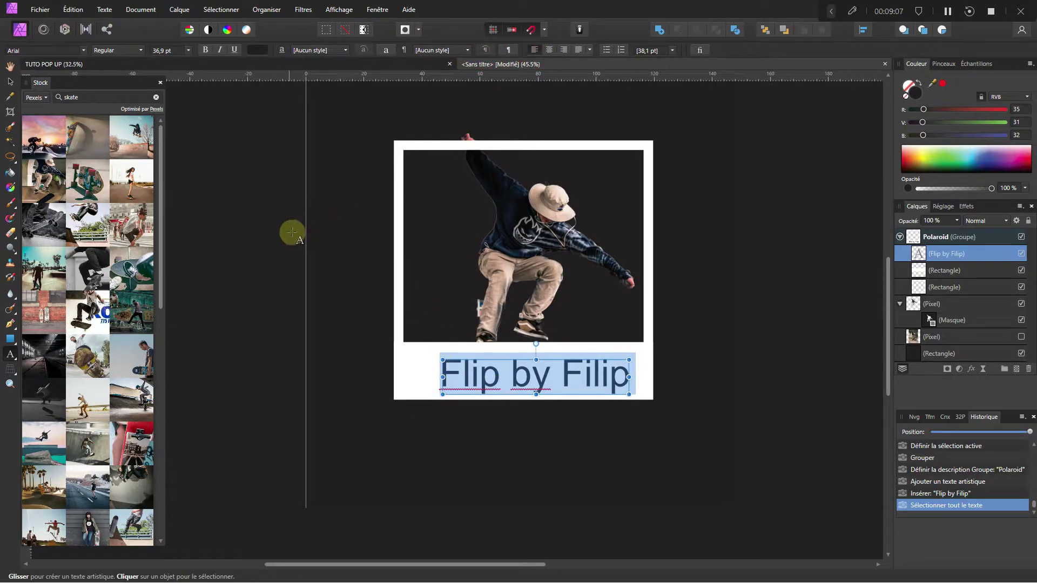
{"action": "left_click", "coordinate": [62, 51]}
{"action": "type", "text": "empi"}
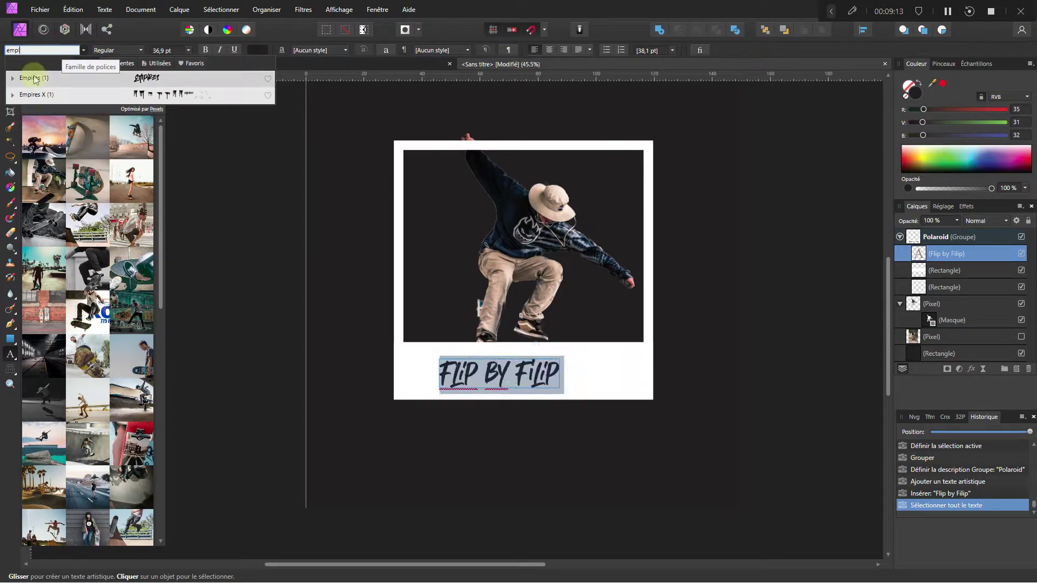
{"action": "left_click", "coordinate": [32, 77]}
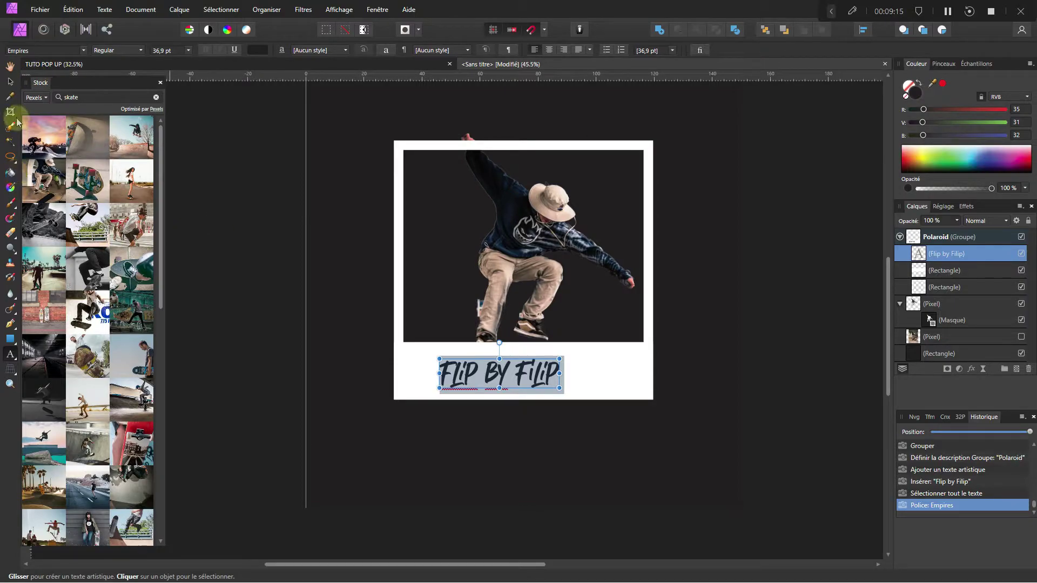
Enlarge the caption to about 42.9 pt and centre it horizontally on the frame's white lower band
{"action": "left_click", "coordinate": [10, 81]}
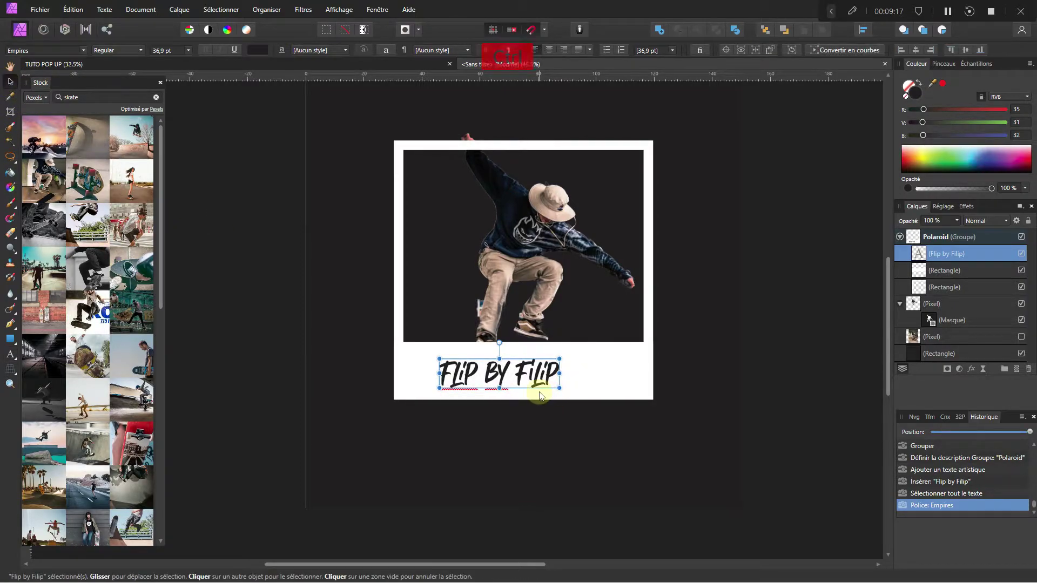
{"action": "scroll", "coordinate": [540, 390], "scroll_direction": "up", "scroll_amount": 3}
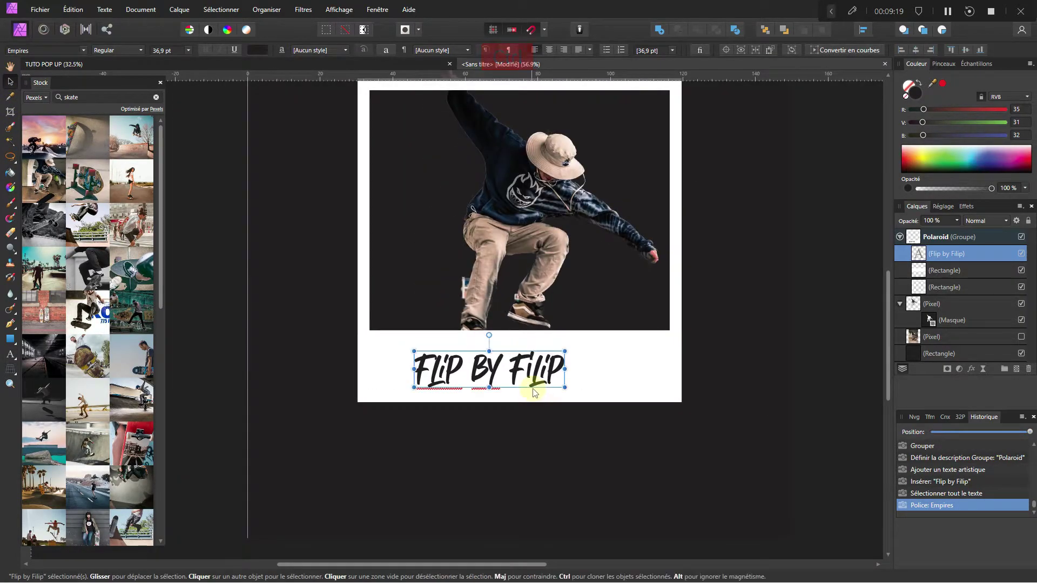
{"action": "scroll", "coordinate": [537, 389], "scroll_direction": "up", "scroll_amount": 2}
{"action": "left_click", "coordinate": [522, 429]}
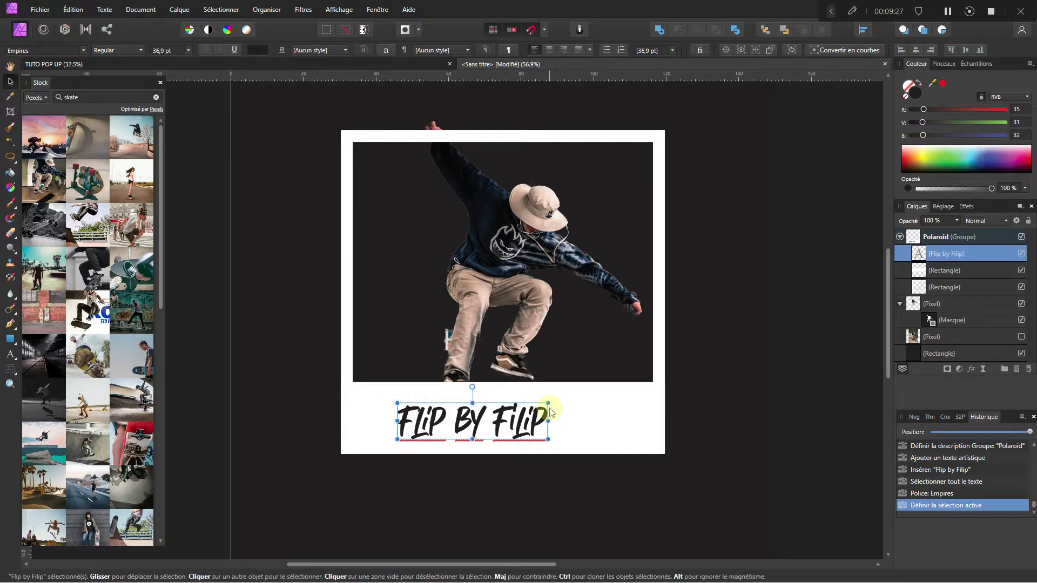
{"action": "left_click_drag", "start_coordinate": [548, 403], "coordinate": [577, 418]}
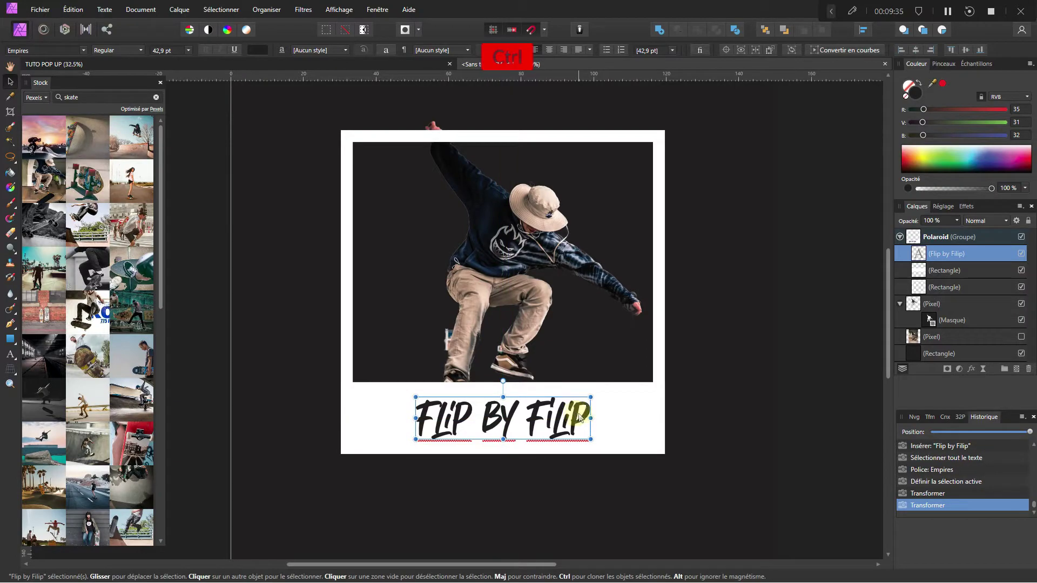
Apply a live Perspective filter to the Polaroid group and show its grid
{"action": "scroll", "coordinate": [577, 418], "scroll_direction": "down", "scroll_amount": 3}
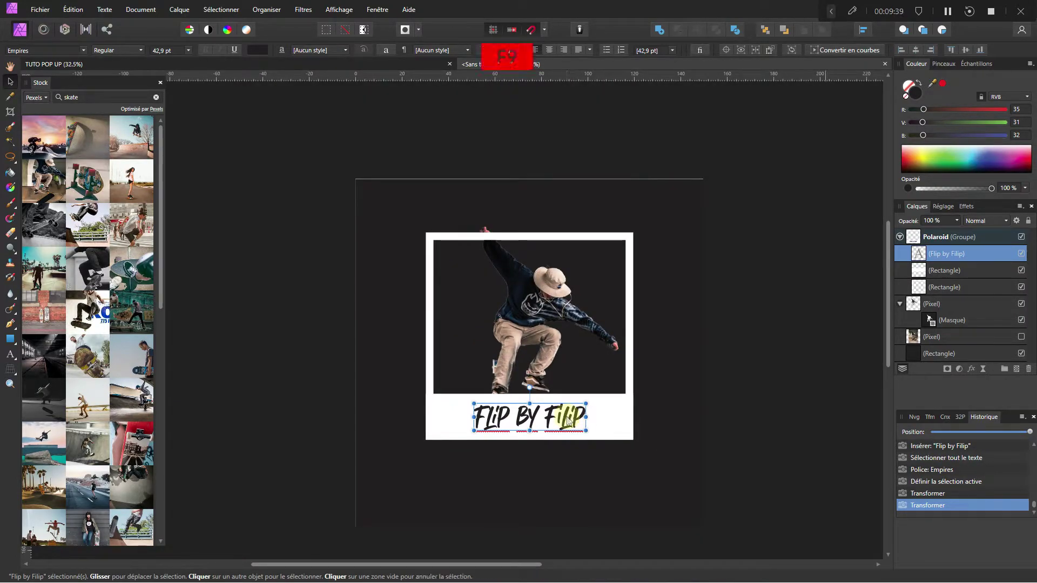
{"action": "key", "text": "ctrl"}
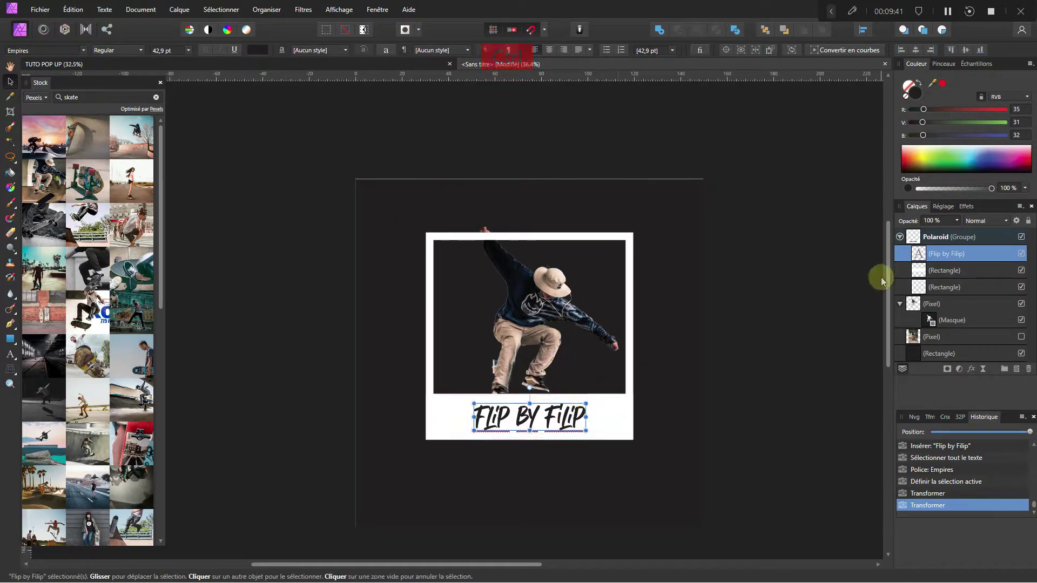
{"action": "left_click", "coordinate": [938, 236]}
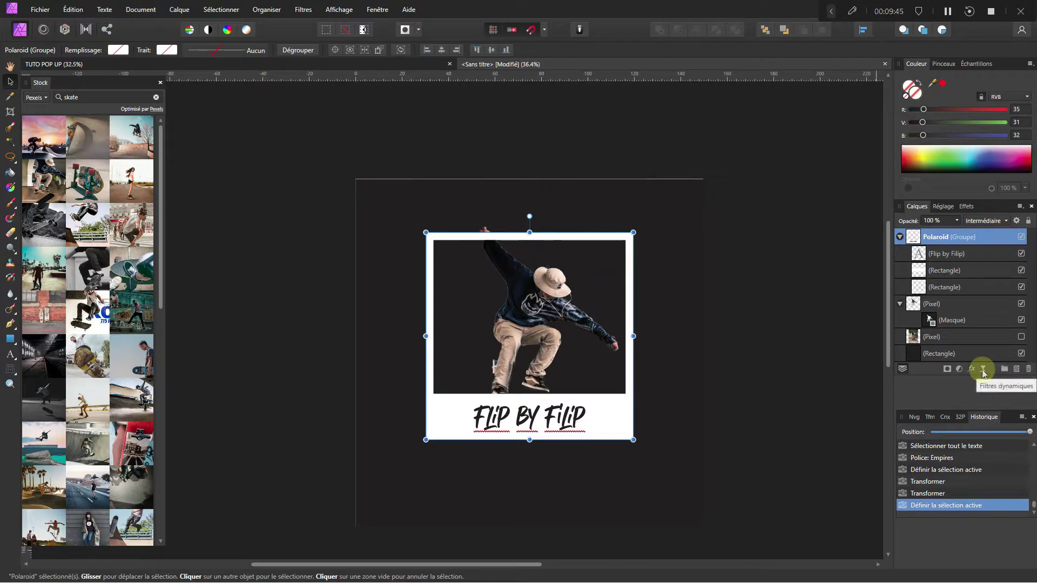
{"action": "left_click", "coordinate": [983, 372]}
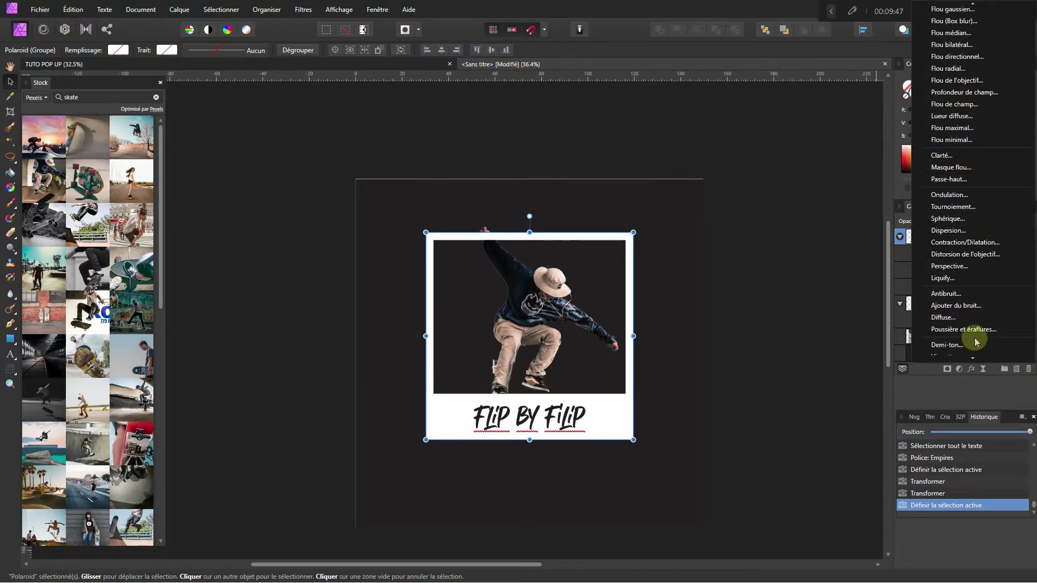
{"action": "left_click", "coordinate": [967, 268]}
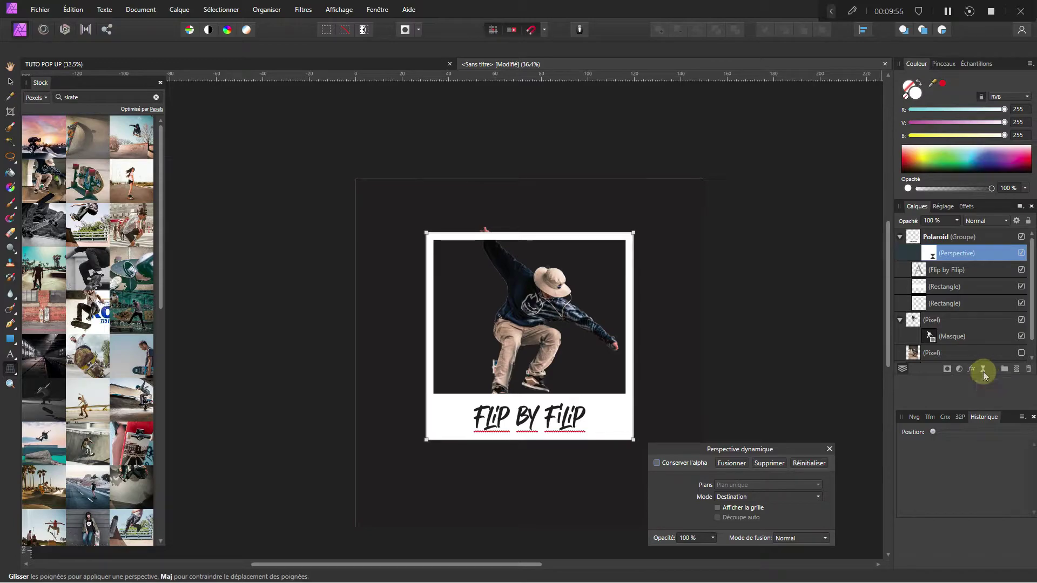
{"action": "left_click", "coordinate": [717, 508]}
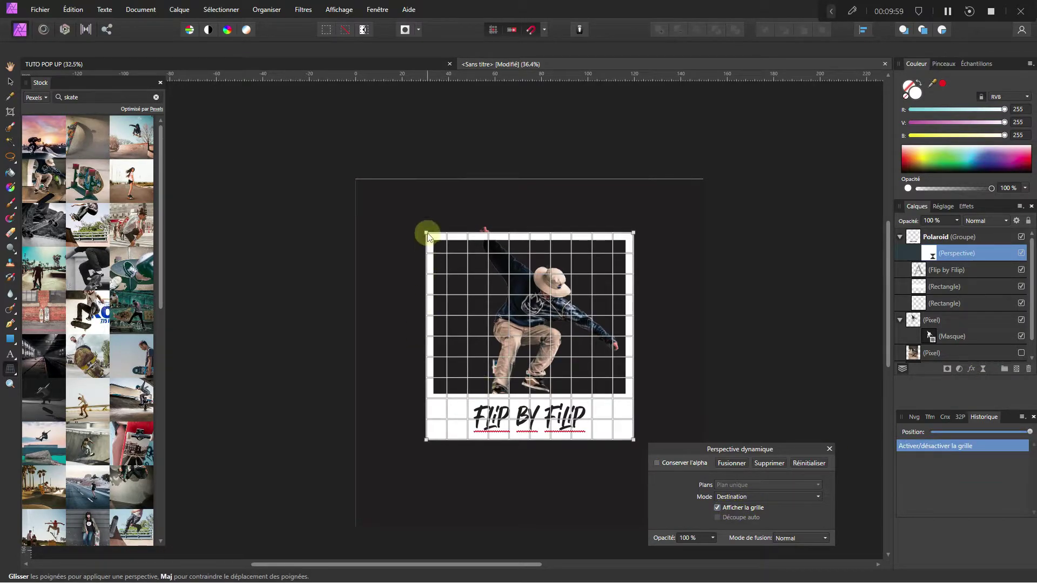
Lower the frame's two upper corners to the skateboarder's waist and bring them inward so the Polaroid appears to lie flat
{"action": "left_click_drag", "start_coordinate": [427, 236], "coordinate": [434, 320]}
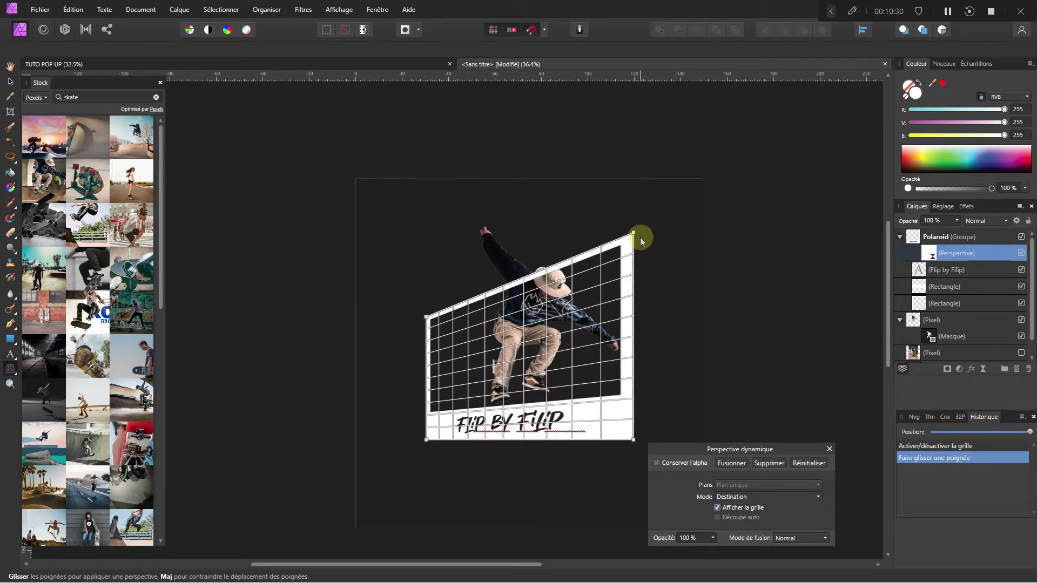
{"action": "left_click_drag", "start_coordinate": [636, 231], "coordinate": [635, 317]}
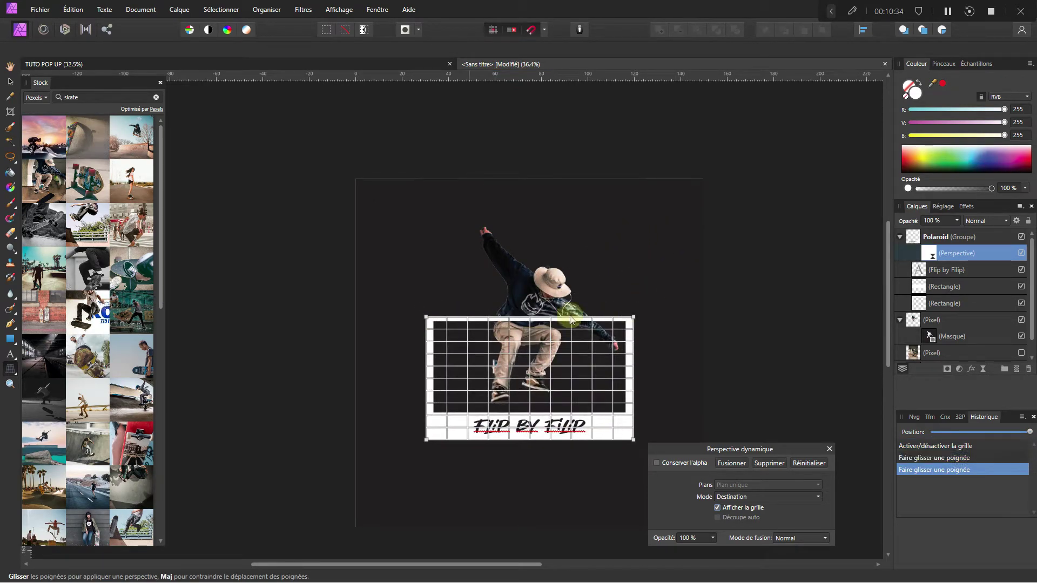
{"action": "left_click_drag", "start_coordinate": [426, 319], "coordinate": [475, 320]}
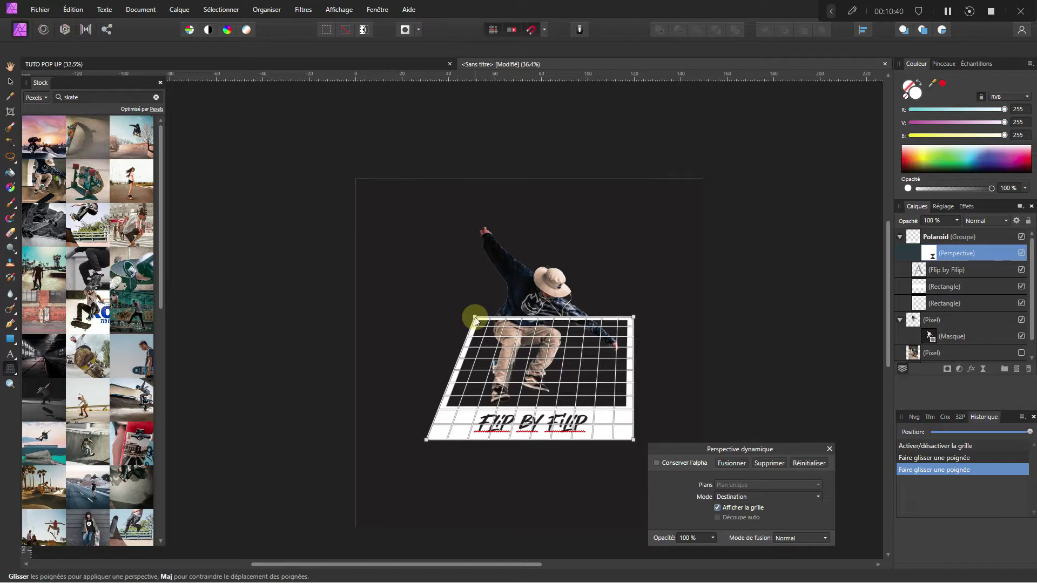
{"action": "left_click_drag", "start_coordinate": [475, 319], "coordinate": [476, 320]}
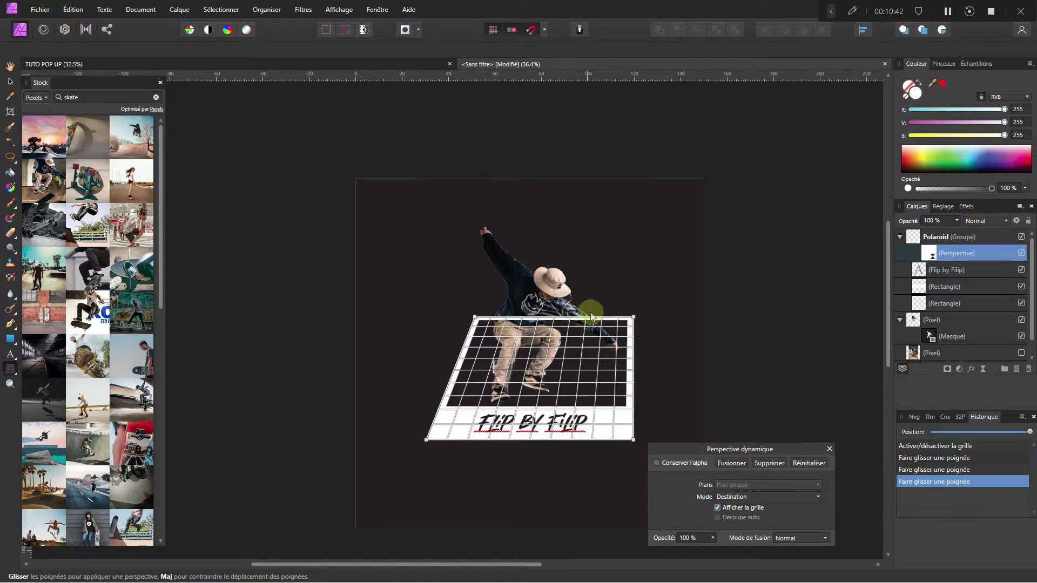
{"action": "left_click_drag", "start_coordinate": [630, 319], "coordinate": [604, 319]}
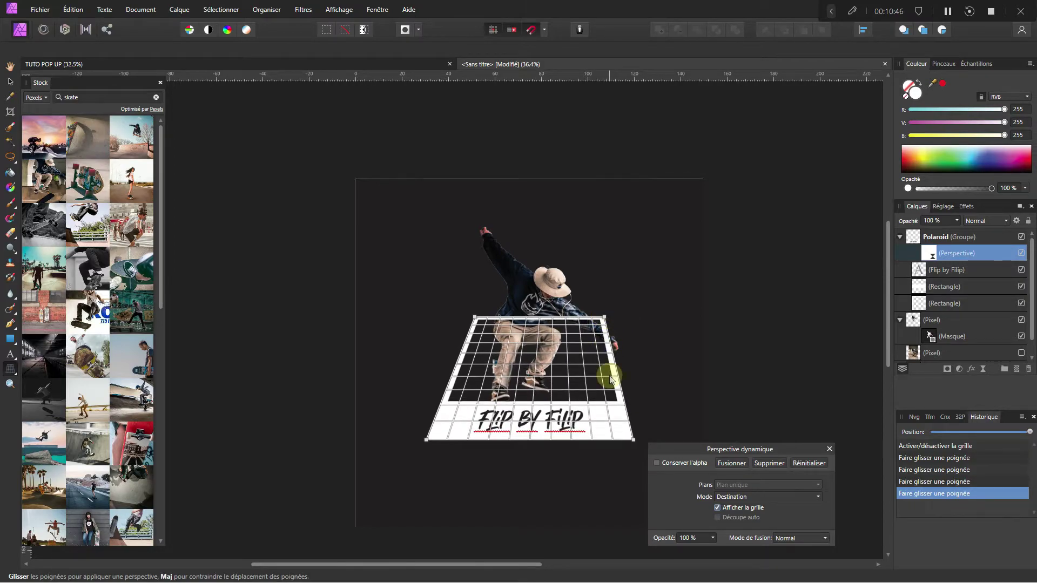
{"action": "key", "text": "v"}
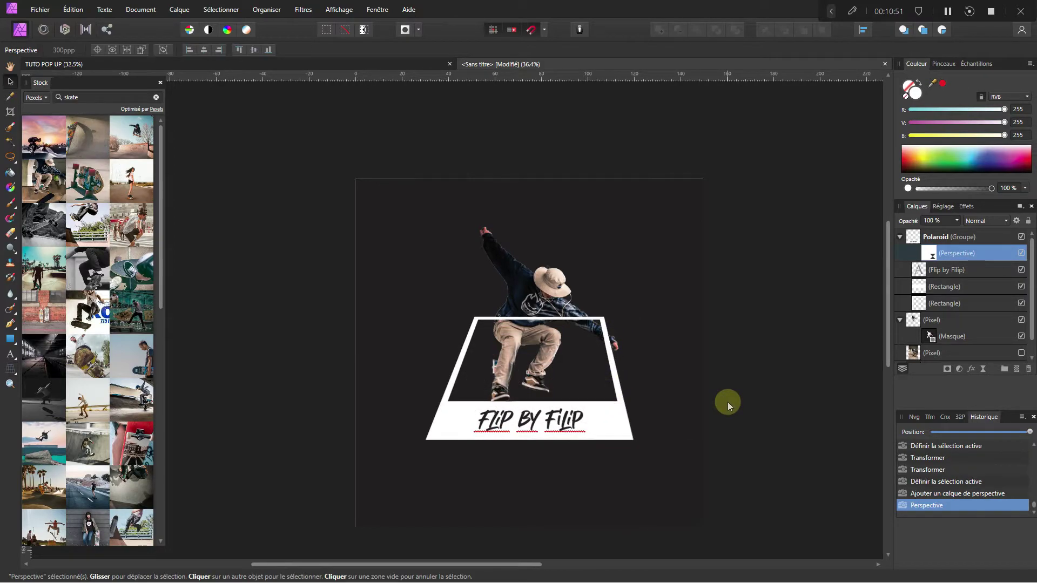
Save the document under the name Polaroid
{"action": "key", "text": "ctrl"}
{"action": "key", "text": "ctrl"}
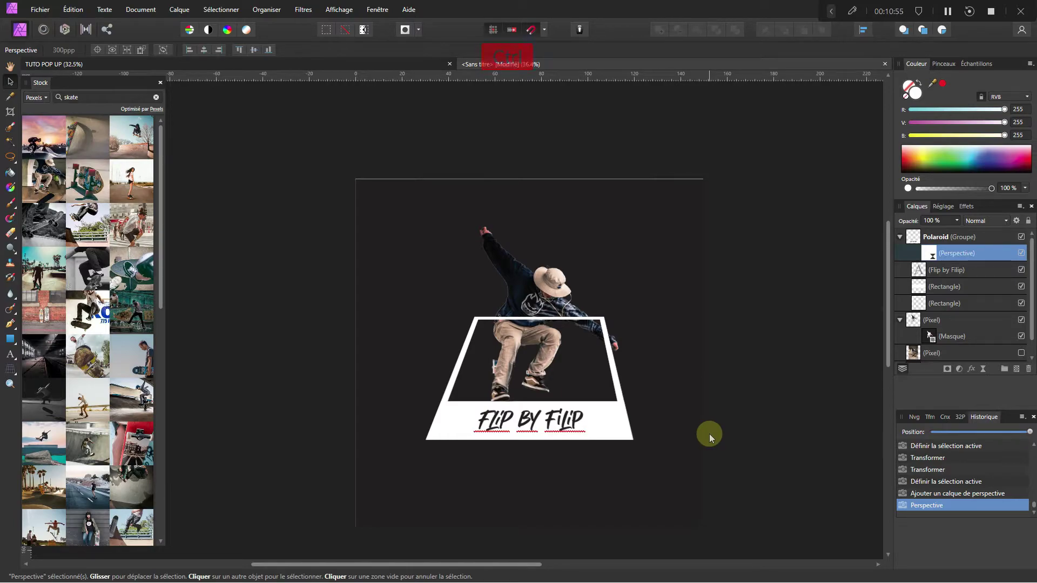
{"action": "key", "text": "F9"}
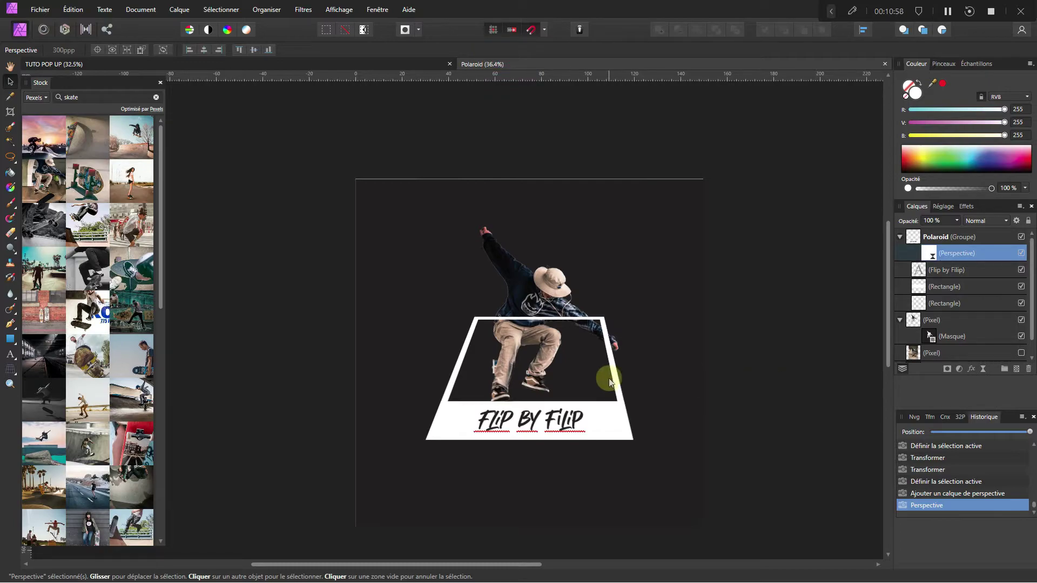
Trace the frame's inner opening with the Pen tool as a closed four-corner path along the inner edges of the white border
{"action": "left_click", "coordinate": [10, 323]}
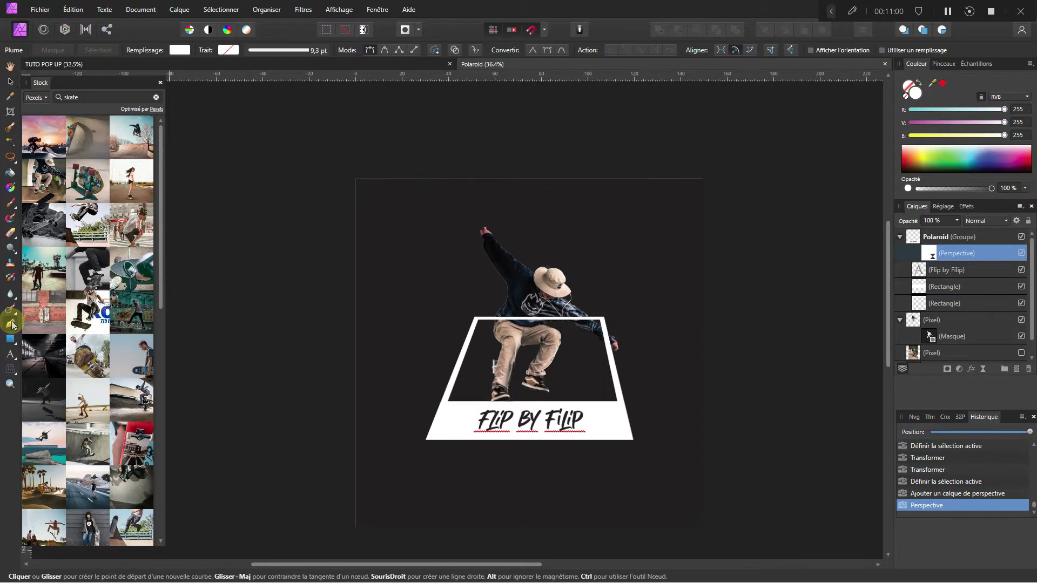
{"action": "scroll", "coordinate": [540, 400], "scroll_direction": "up", "scroll_amount": 4}
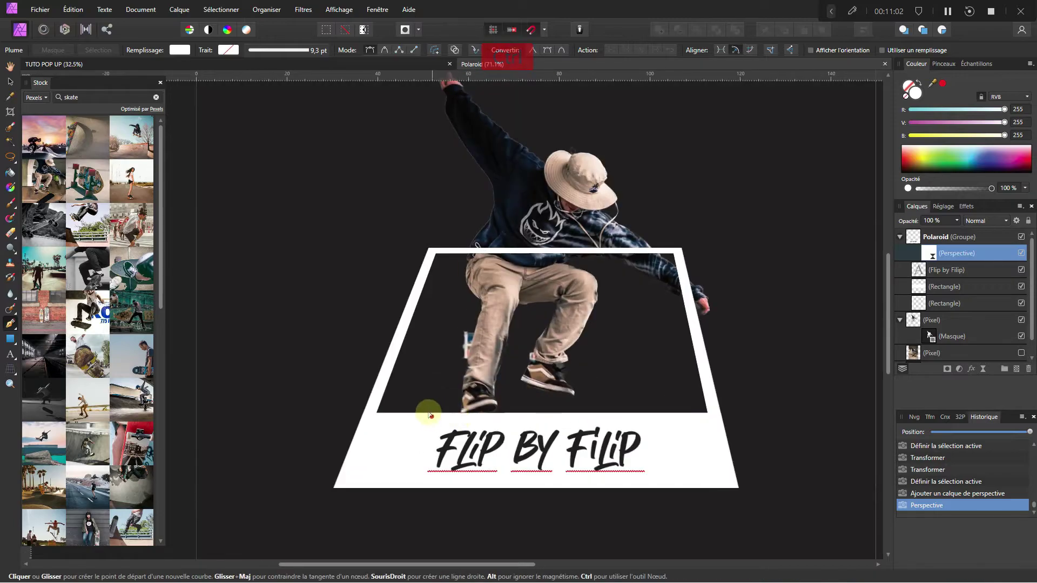
{"action": "left_click", "coordinate": [377, 413]}
{"action": "scroll", "coordinate": [378, 410], "scroll_direction": "down", "scroll_amount": 5}
{"action": "scroll", "coordinate": [651, 437], "scroll_direction": "up", "scroll_amount": 5}
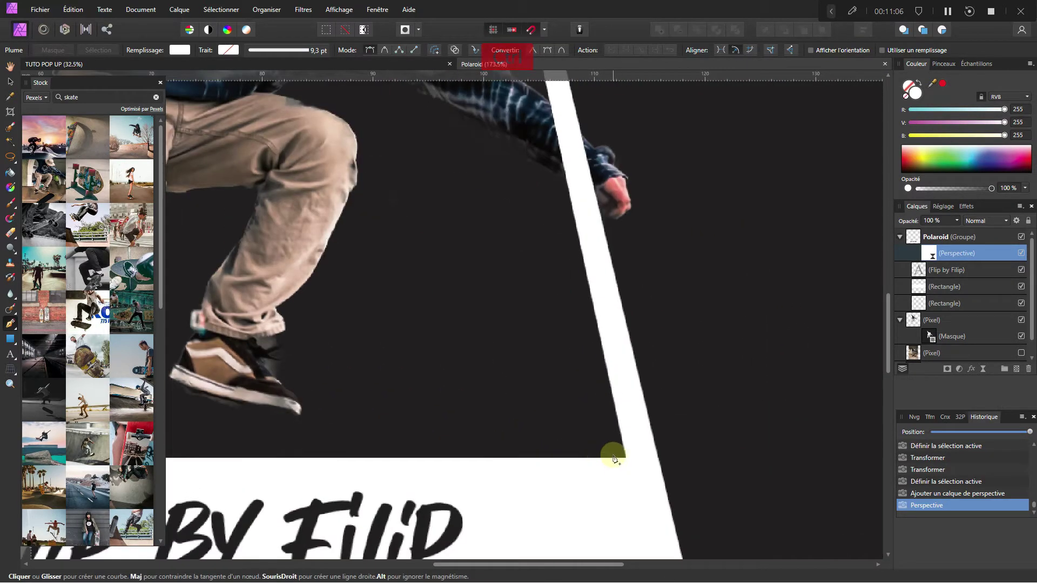
{"action": "left_click", "coordinate": [628, 461]}
{"action": "scroll", "coordinate": [621, 433], "scroll_direction": "down", "scroll_amount": 5}
{"action": "scroll", "coordinate": [598, 370], "scroll_direction": "up", "scroll_amount": 5}
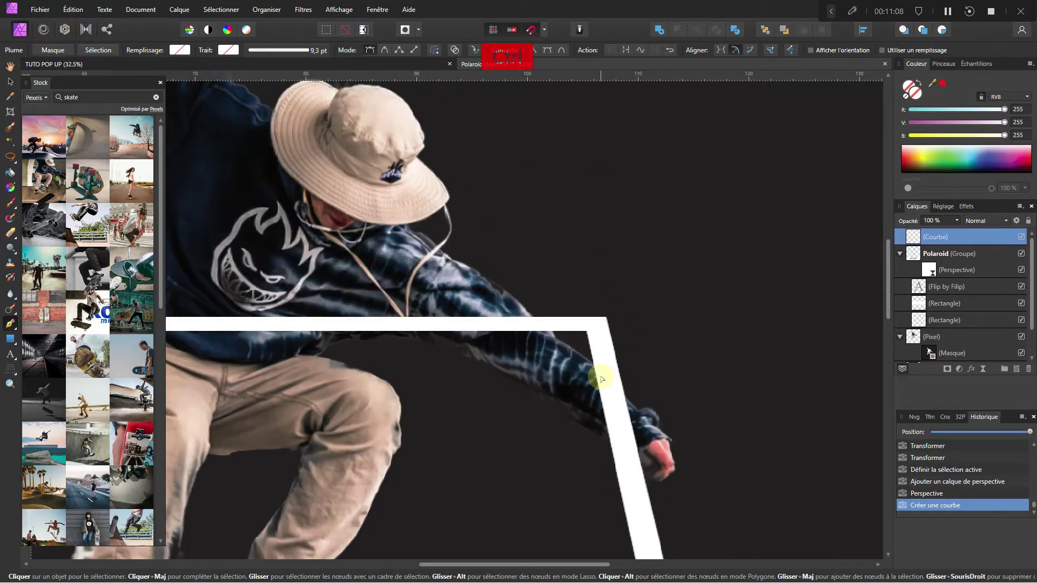
{"action": "left_click", "coordinate": [589, 332]}
{"action": "scroll", "coordinate": [589, 333], "scroll_direction": "down", "scroll_amount": 5}
{"action": "scroll", "coordinate": [566, 342], "scroll_direction": "up", "scroll_amount": 5}
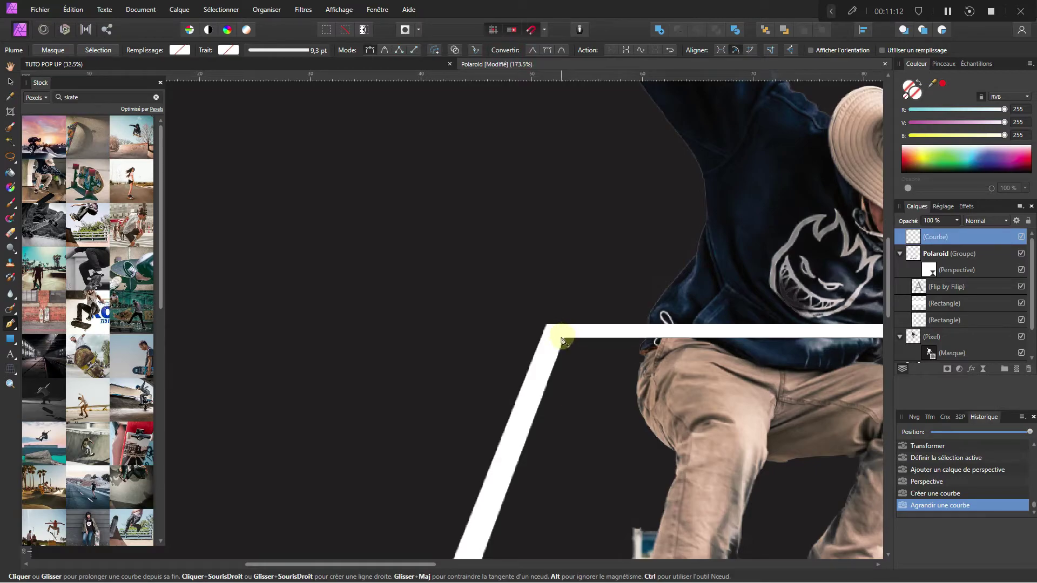
{"action": "left_click", "coordinate": [562, 340]}
{"action": "scroll", "coordinate": [625, 227], "scroll_direction": "down", "scroll_amount": 5}
{"action": "scroll", "coordinate": [540, 367], "scroll_direction": "up", "scroll_amount": 3}
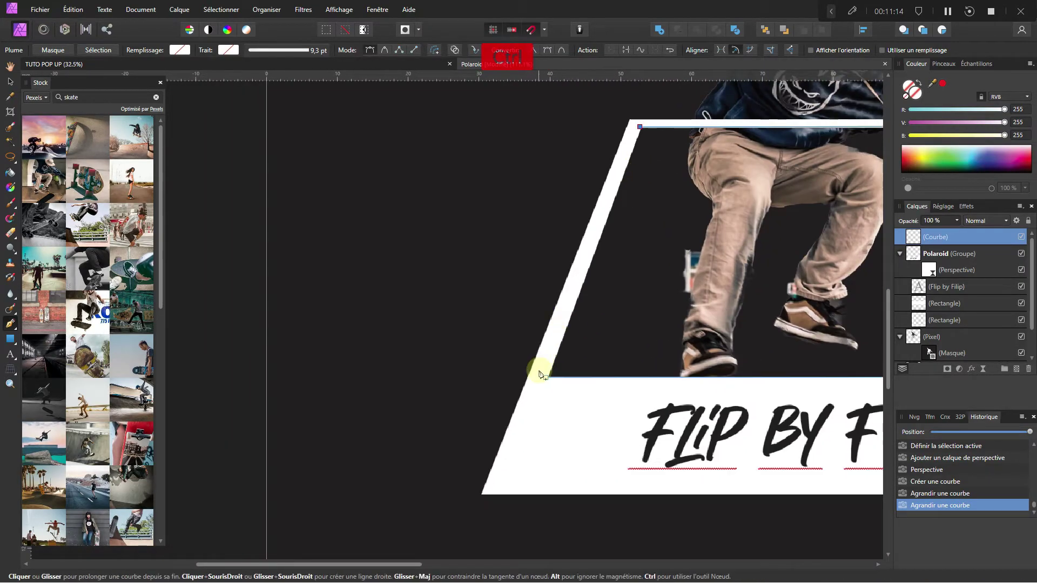
{"action": "left_click", "coordinate": [547, 381]}
{"action": "scroll", "coordinate": [549, 377], "scroll_direction": "down", "scroll_amount": 4}
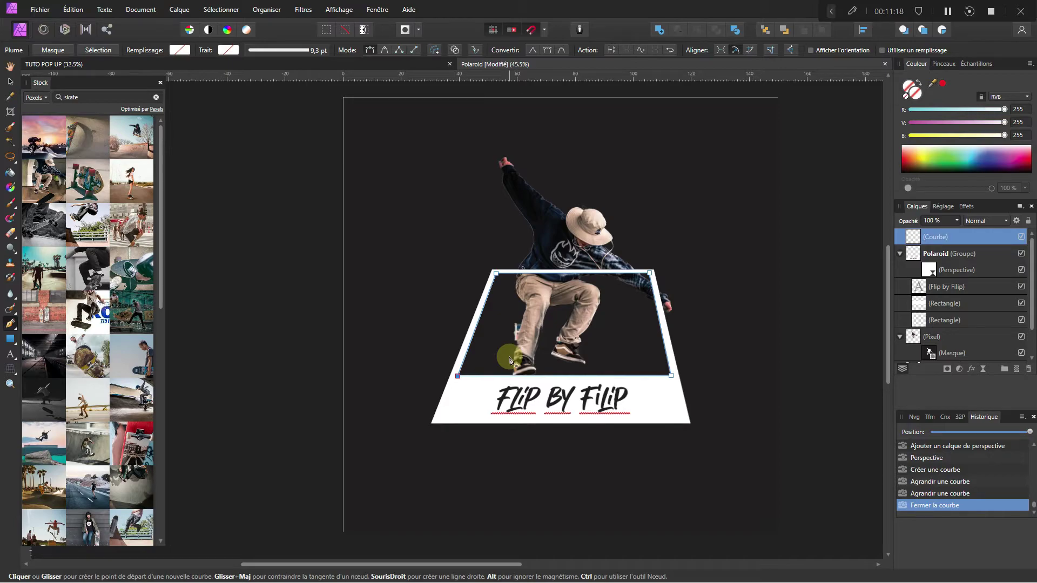
{"action": "scroll", "coordinate": [669, 297], "scroll_direction": "up", "scroll_amount": 3}
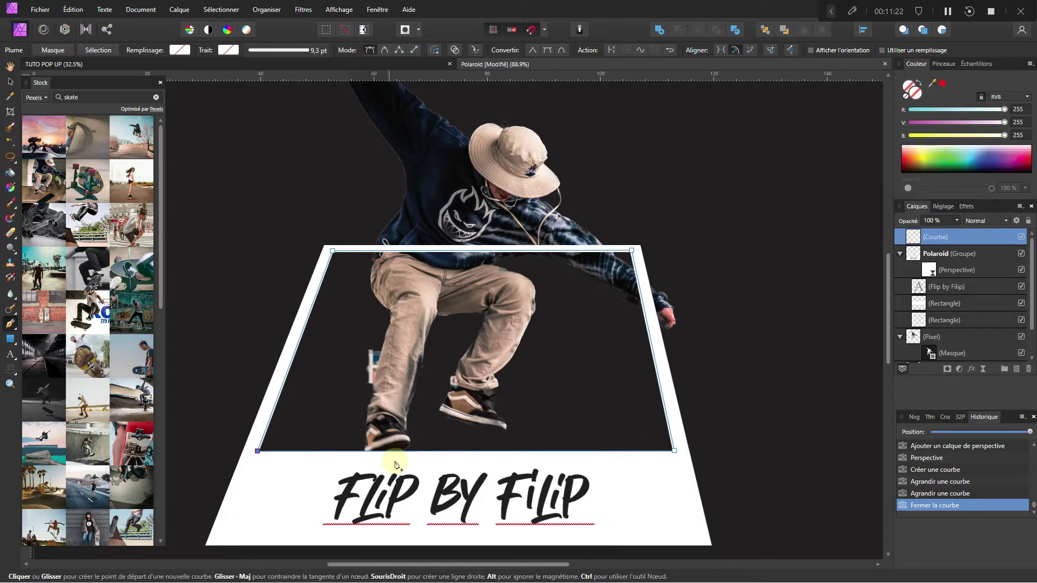
Convert the traced frame-opening path into a selection and collapse the Polaroid group and the skateboarder cut-out layer
{"action": "left_click", "coordinate": [99, 50]}
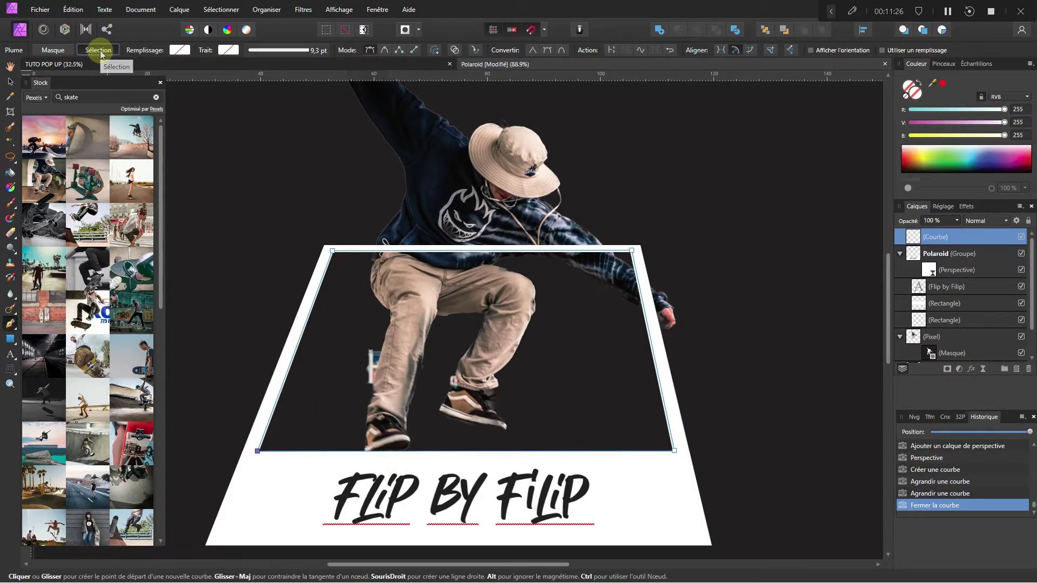
{"action": "scroll", "coordinate": [583, 366], "scroll_direction": "down", "scroll_amount": 1}
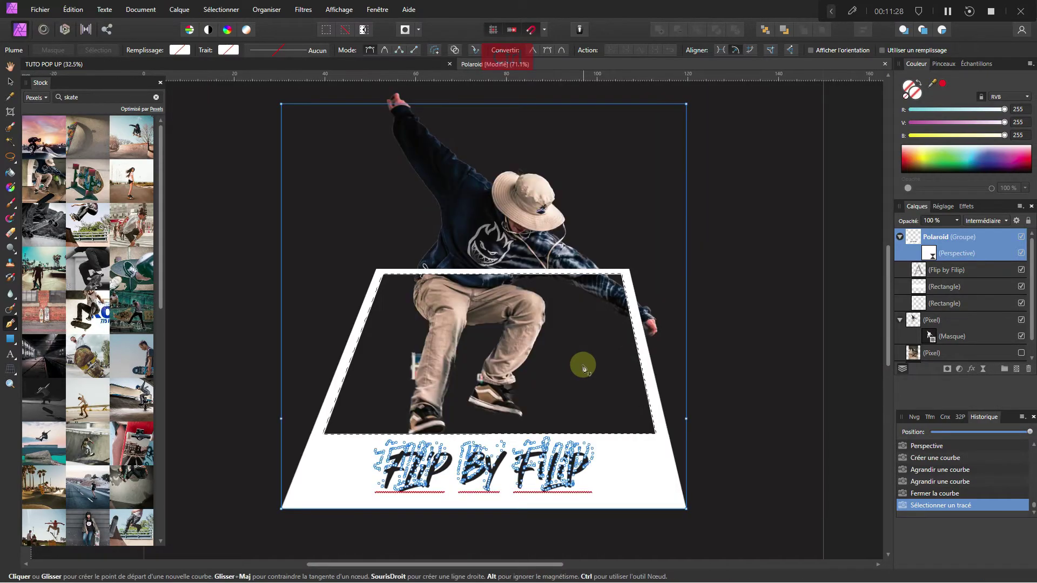
{"action": "left_click", "coordinate": [900, 237]}
{"action": "left_click", "coordinate": [900, 253]}
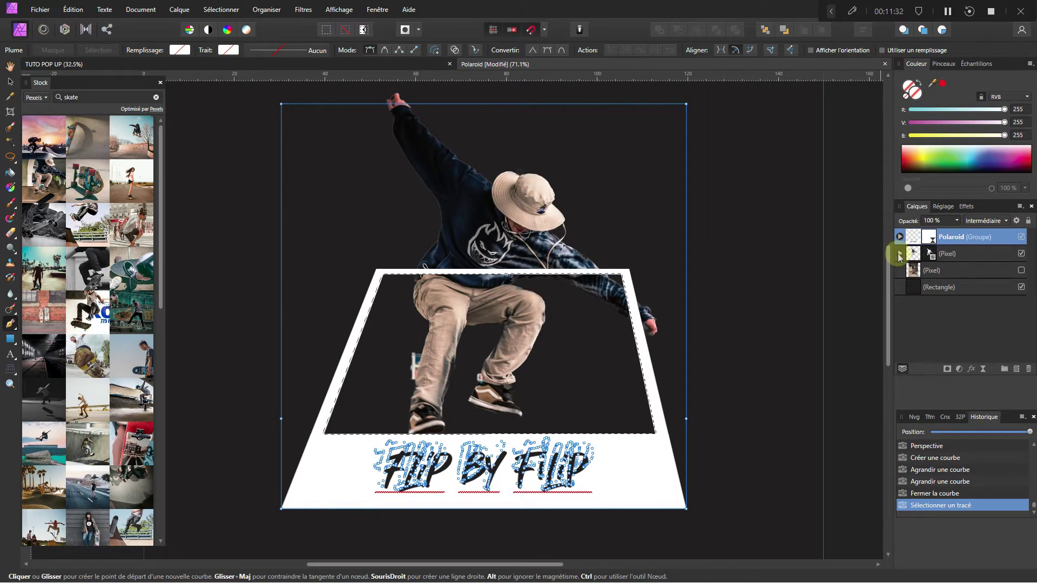
Show the hidden original photo layer and mask it to the selection of the frame's inner opening
{"action": "left_click", "coordinate": [944, 271]}
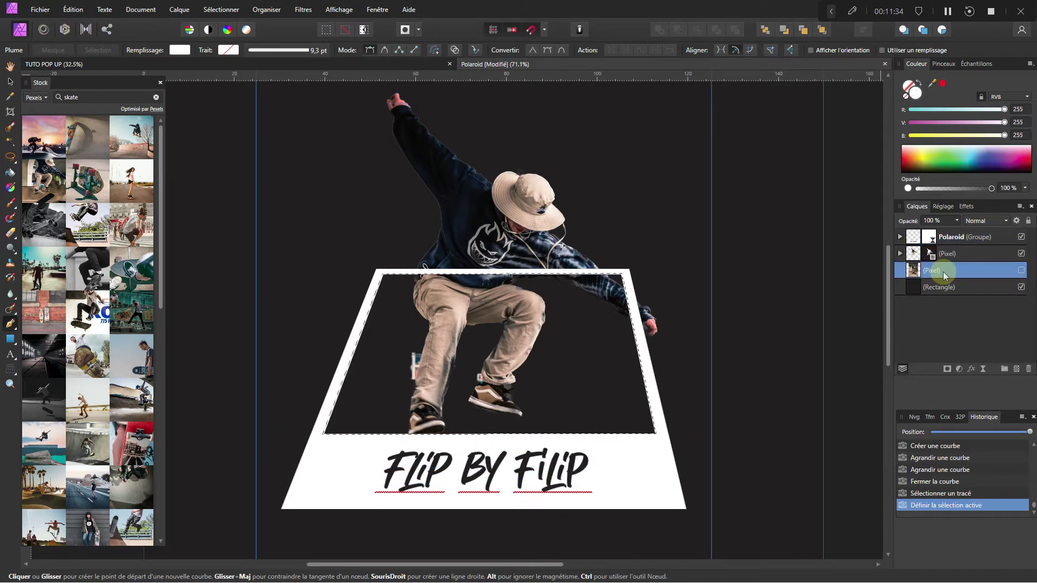
{"action": "left_click", "coordinate": [1021, 270]}
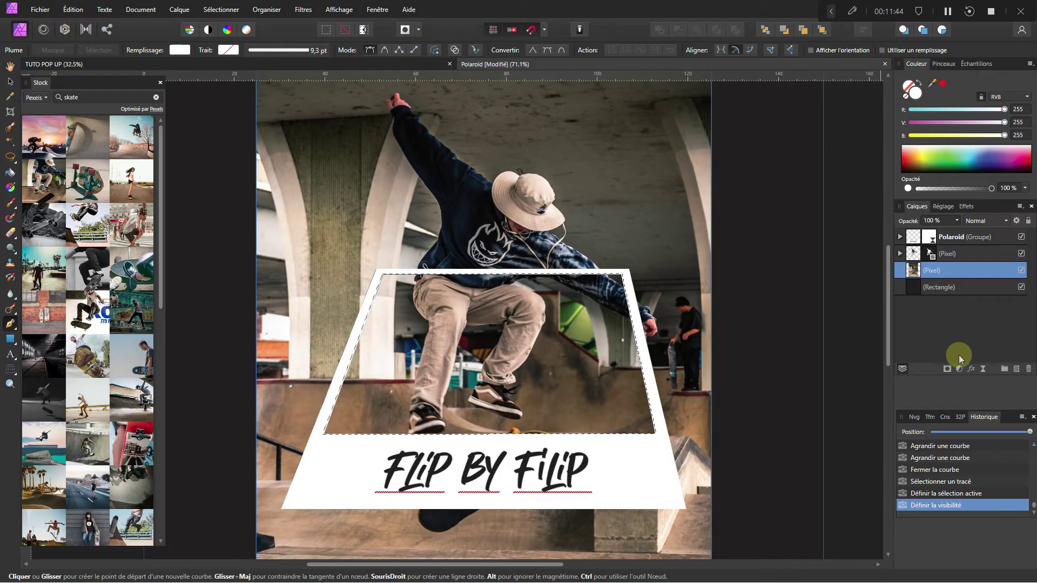
{"action": "left_click", "coordinate": [947, 369]}
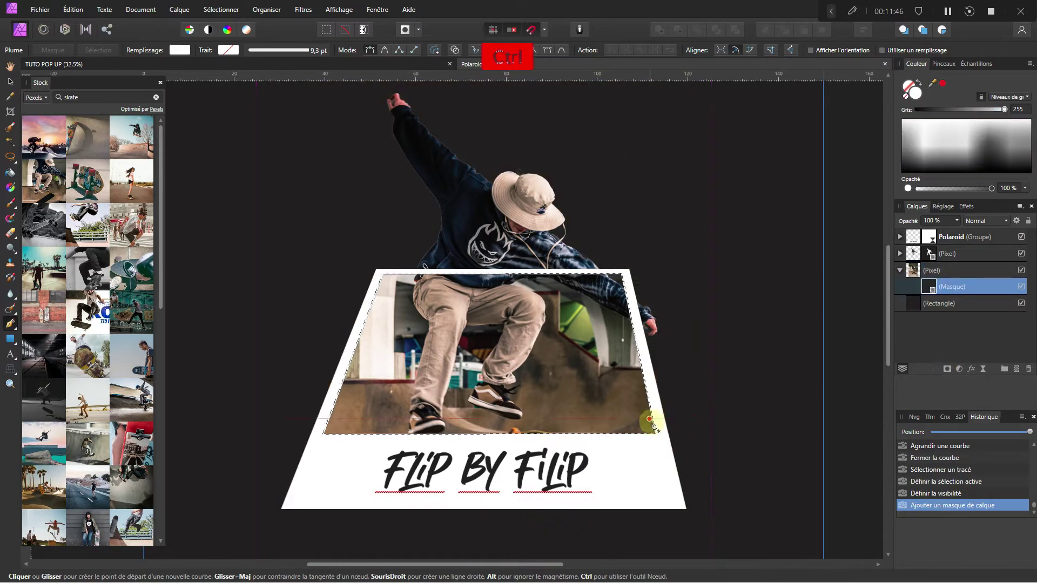
Clear the frame-opening selection and collapse the masked background photo layer
{"action": "scroll", "coordinate": [575, 424], "scroll_direction": "down", "scroll_amount": 2}
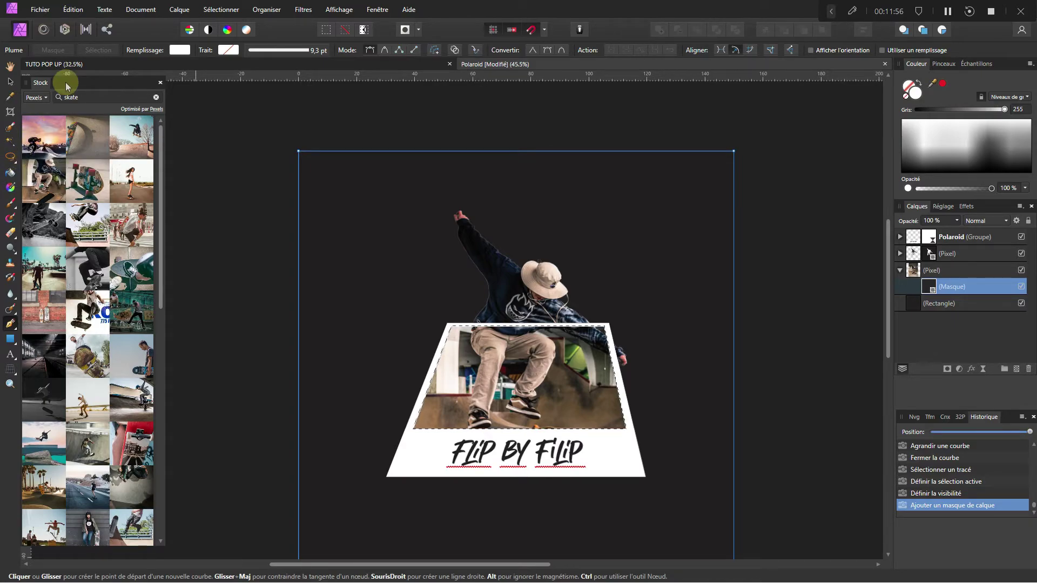
{"action": "key", "text": "ctrl+d"}
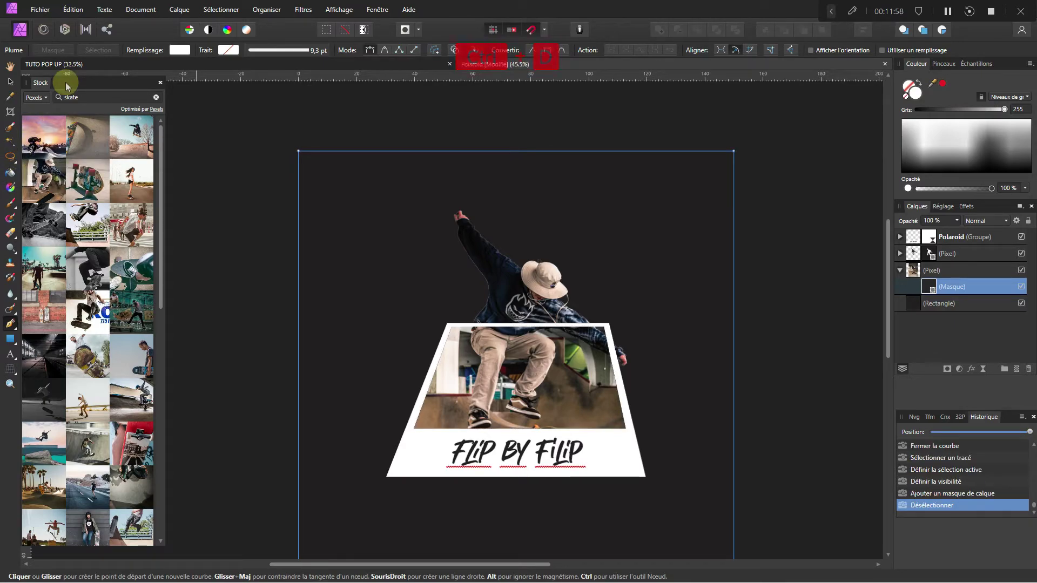
{"action": "scroll", "coordinate": [587, 383], "scroll_direction": "up", "scroll_amount": 2}
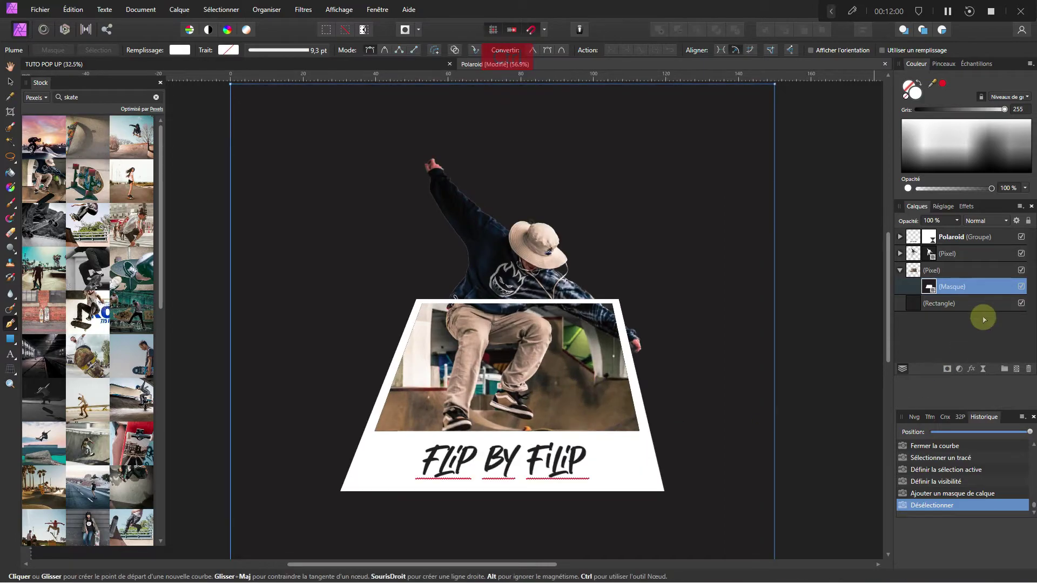
{"action": "left_click", "coordinate": [901, 272]}
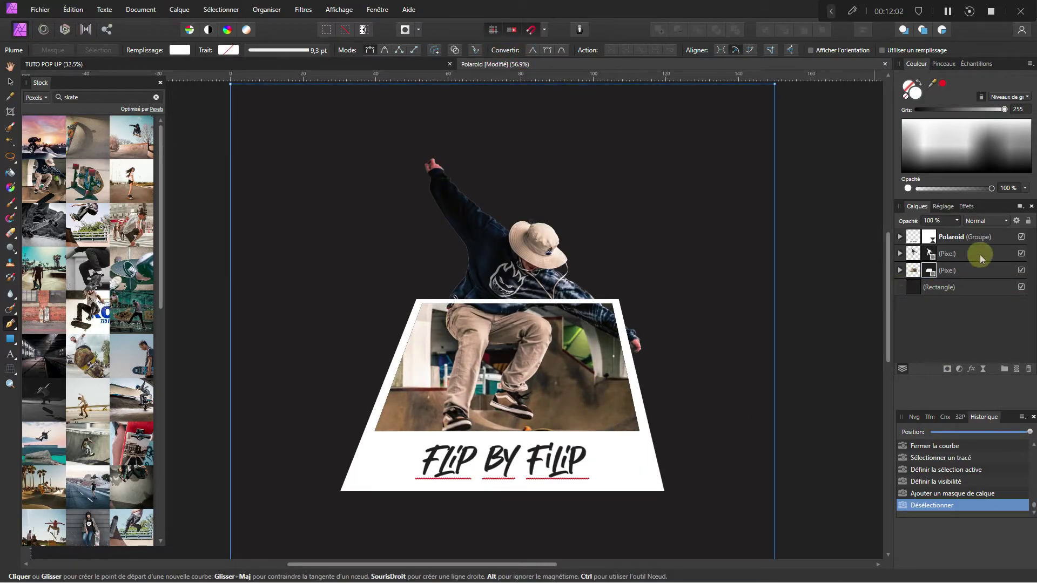
Open the layer effects of the Polaroid group and enable an outer shadow on it
{"action": "left_click", "coordinate": [1000, 237]}
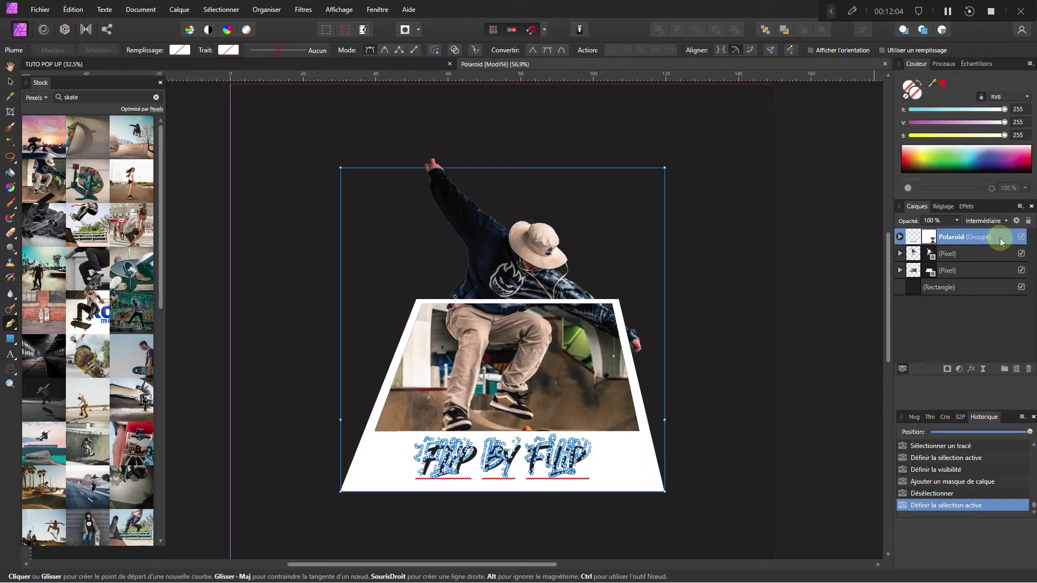
{"action": "left_click", "coordinate": [970, 372]}
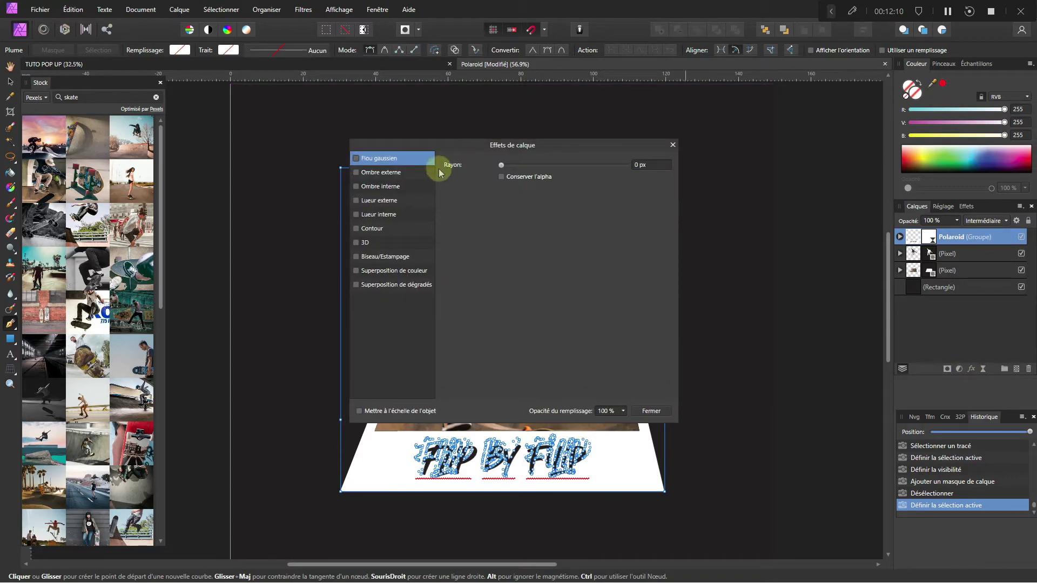
{"action": "left_click_drag", "start_coordinate": [447, 142], "coordinate": [697, 147]}
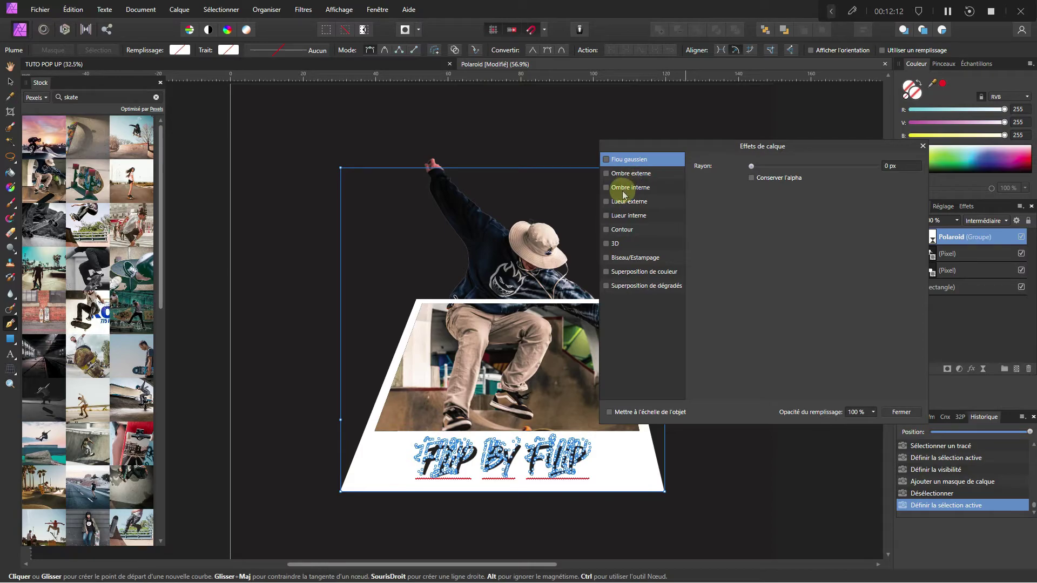
{"action": "left_click", "coordinate": [613, 177]}
{"action": "left_click", "coordinate": [606, 173]}
Set the Polaroid's outer shadow to a 25.3 px radius, 24.2 px offset and 315° angle, and close the effects
{"action": "left_click", "coordinate": [776, 254]}
{"action": "left_click", "coordinate": [773, 267]}
{"action": "left_click_drag", "start_coordinate": [752, 192], "coordinate": [827, 195]}
{"action": "left_click_drag", "start_coordinate": [815, 205], "coordinate": [826, 204]}
{"action": "mouse_move", "coordinate": [763, 265]}
{"action": "left_mouse_down"}
{"action": "mouse_move", "coordinate": [782, 264]}
{"action": "mouse_move", "coordinate": [770, 267]}
{"action": "left_mouse_up"}
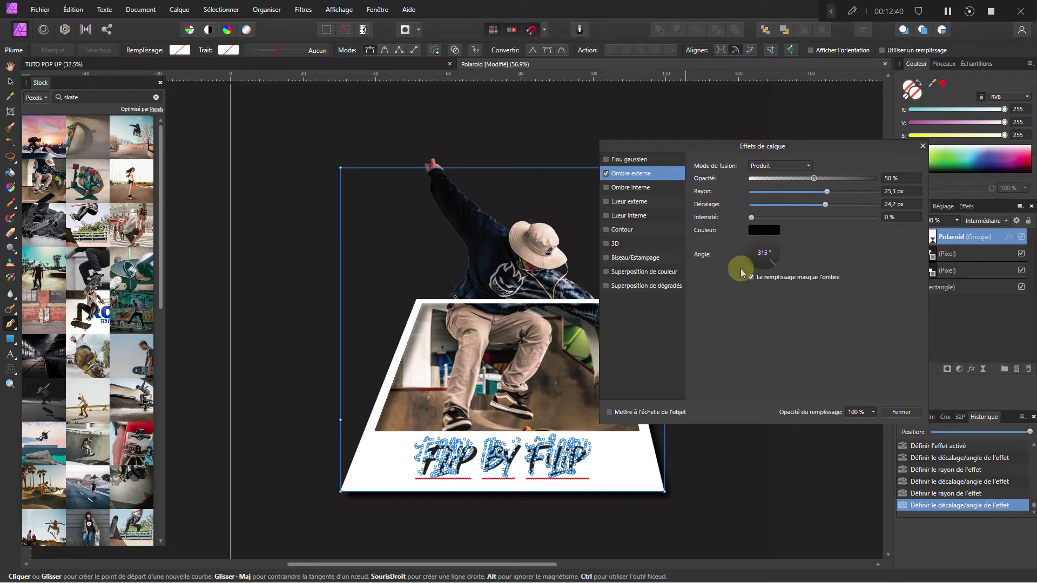
{"action": "left_click_drag", "start_coordinate": [775, 145], "coordinate": [875, 106]}
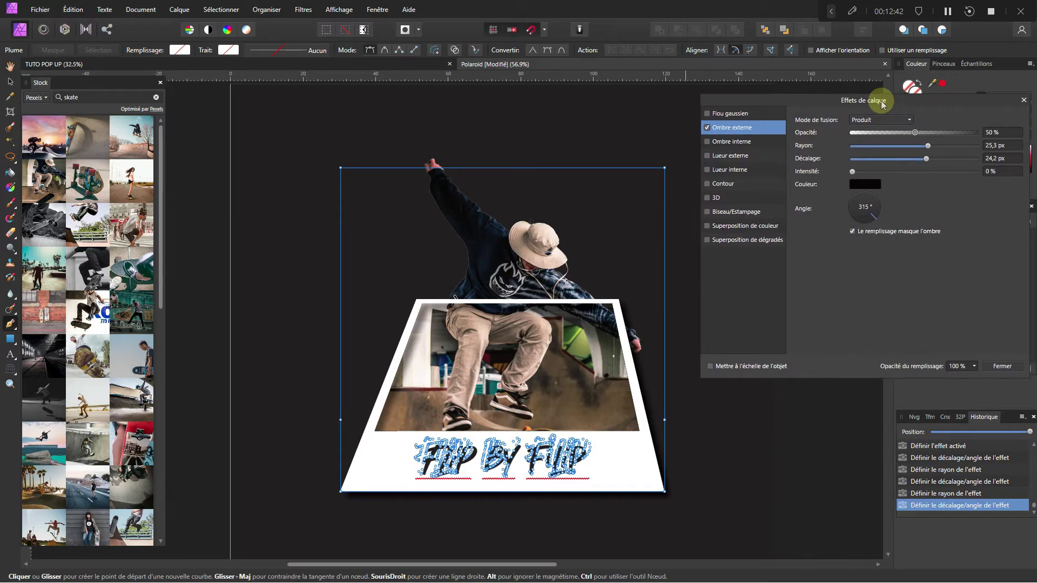
{"action": "left_click", "coordinate": [1002, 366]}
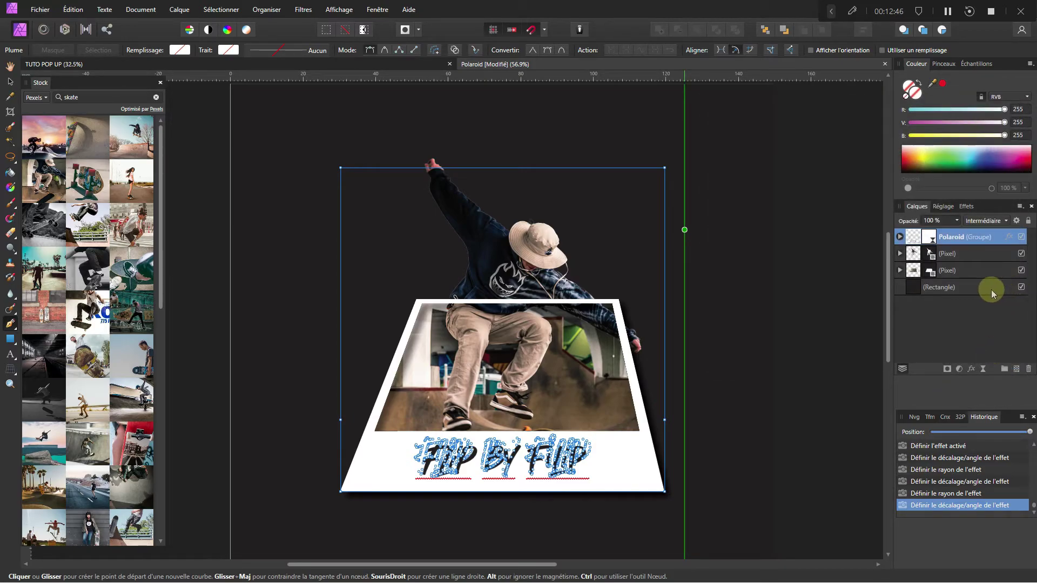
Apply a gradient fill to the background rectangle from its centre to its left edge and set its type to Radial
{"action": "scroll", "coordinate": [863, 326], "scroll_direction": "down", "scroll_amount": 2}
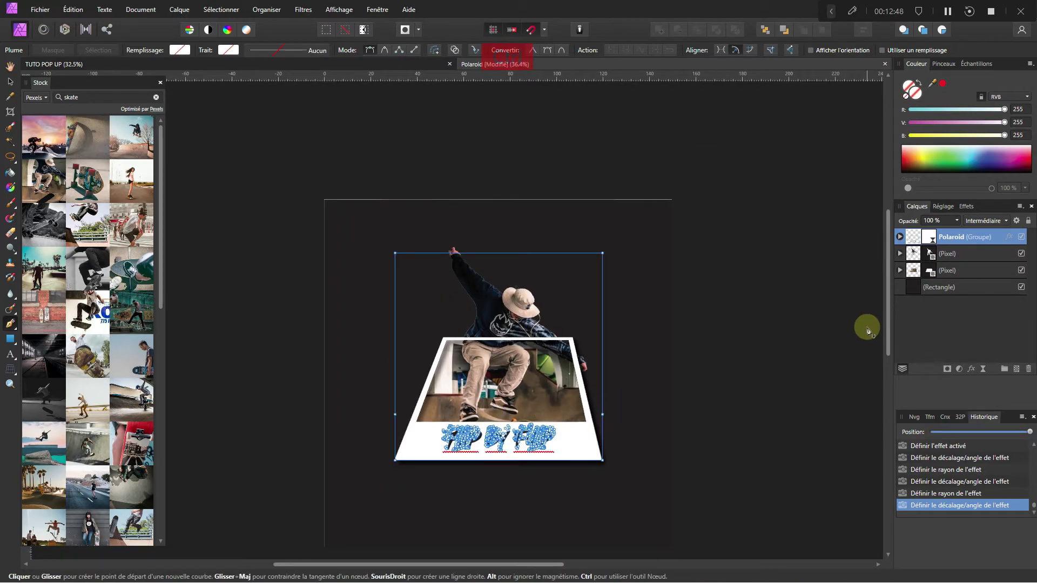
{"action": "left_click", "coordinate": [967, 286]}
{"action": "scroll", "coordinate": [606, 352], "scroll_direction": "down", "scroll_amount": 2}
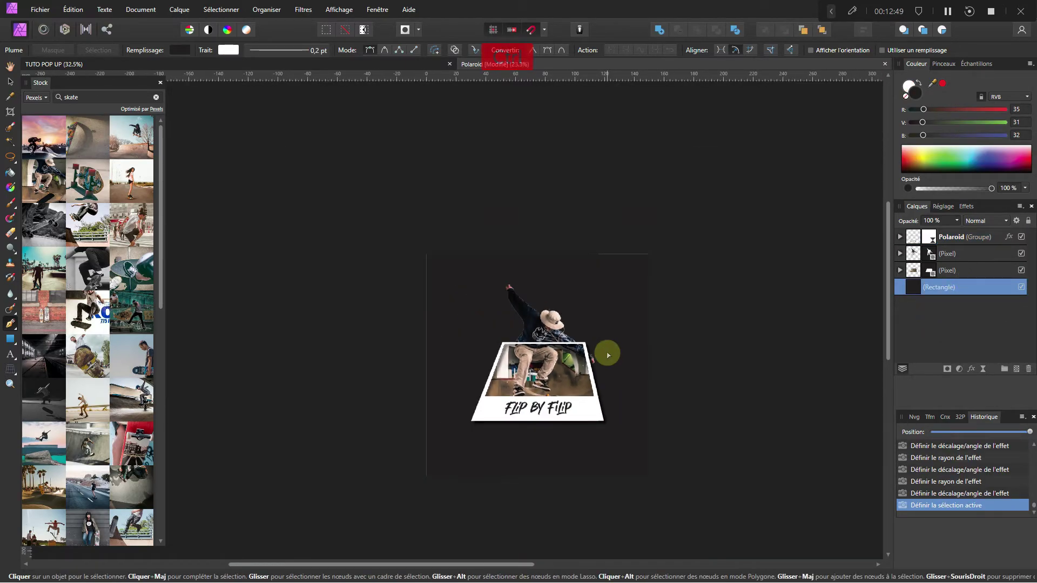
{"action": "scroll", "coordinate": [505, 414], "scroll_direction": "up", "scroll_amount": 1}
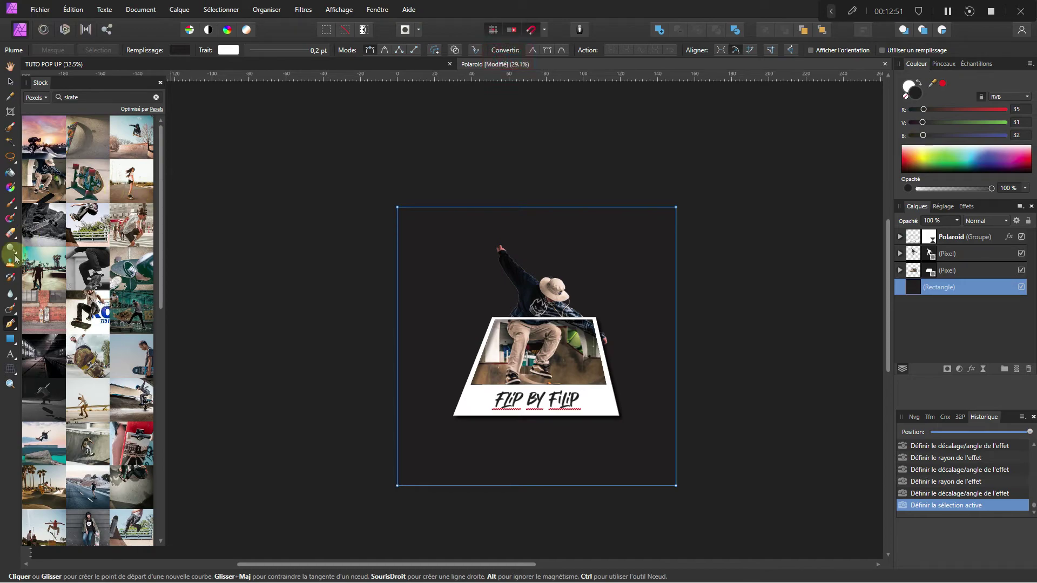
{"action": "left_click", "coordinate": [9, 187]}
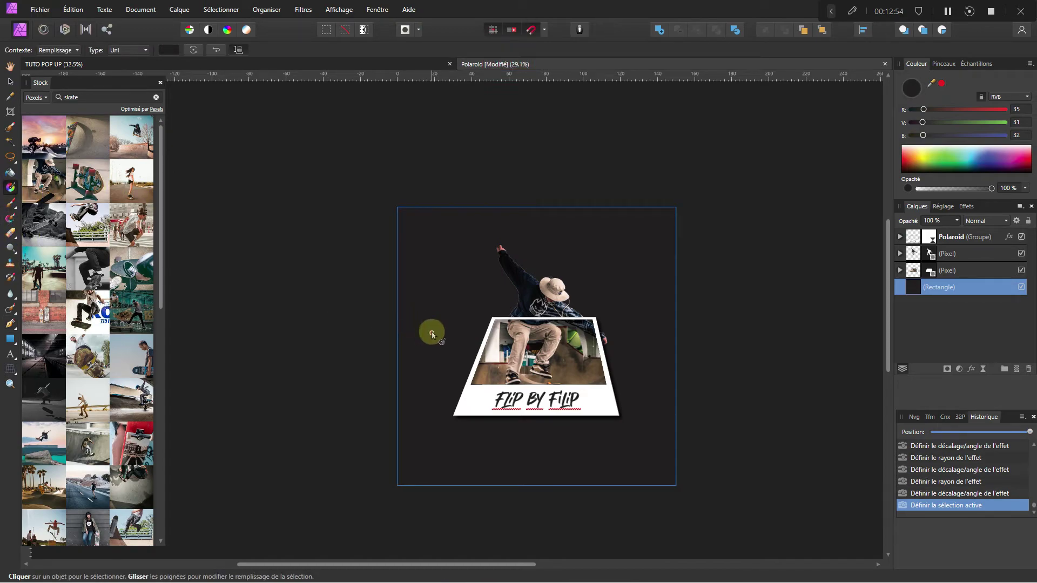
{"action": "left_click_drag", "start_coordinate": [538, 351], "coordinate": [394, 353]}
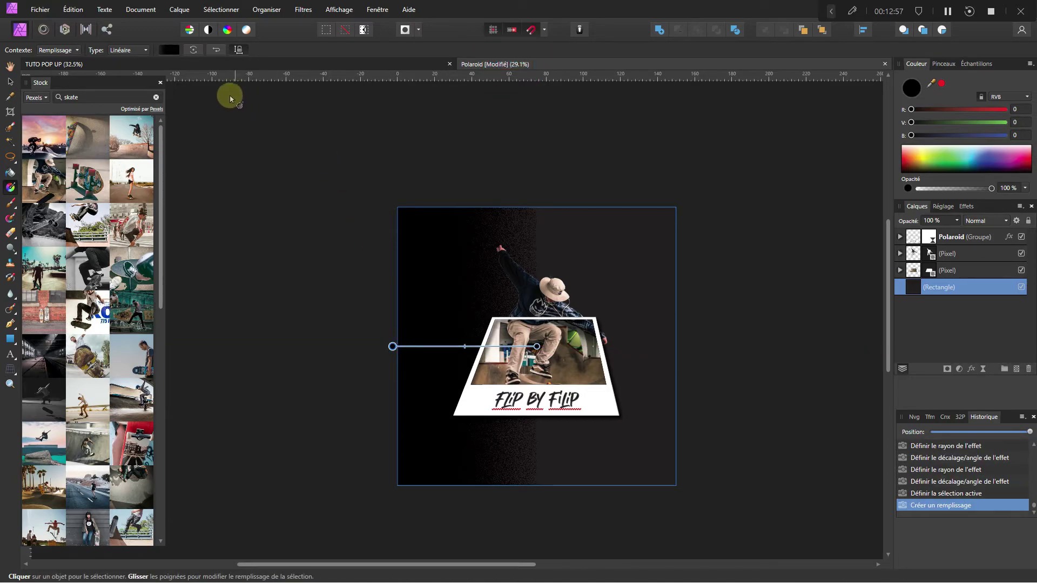
{"action": "left_click", "coordinate": [140, 50]}
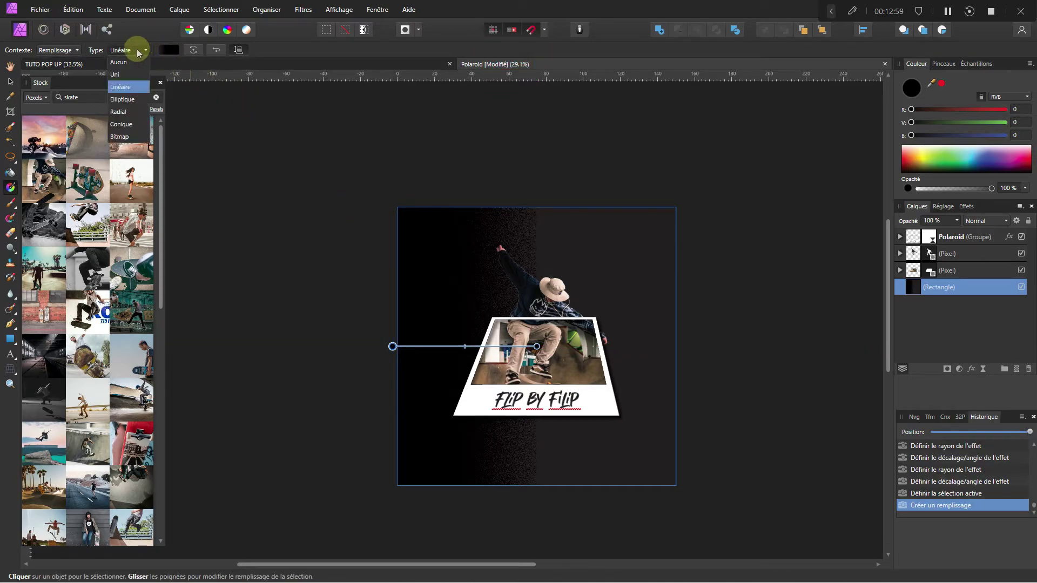
{"action": "left_click", "coordinate": [119, 111]}
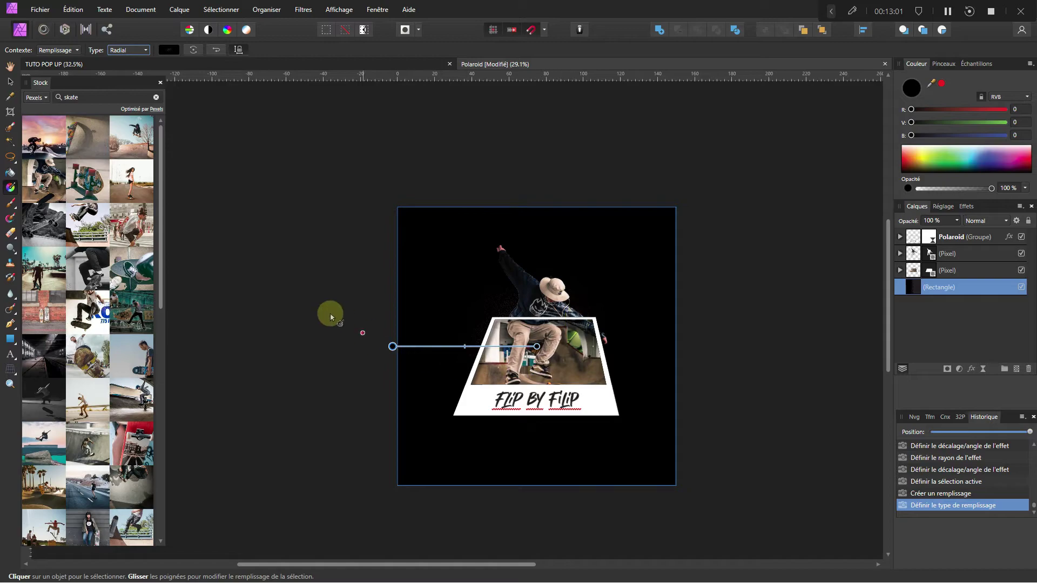
Insert an extra stop at 54% in the background's radial gradient
{"action": "left_click", "coordinate": [162, 50]}
{"action": "left_click", "coordinate": [89, 97]}
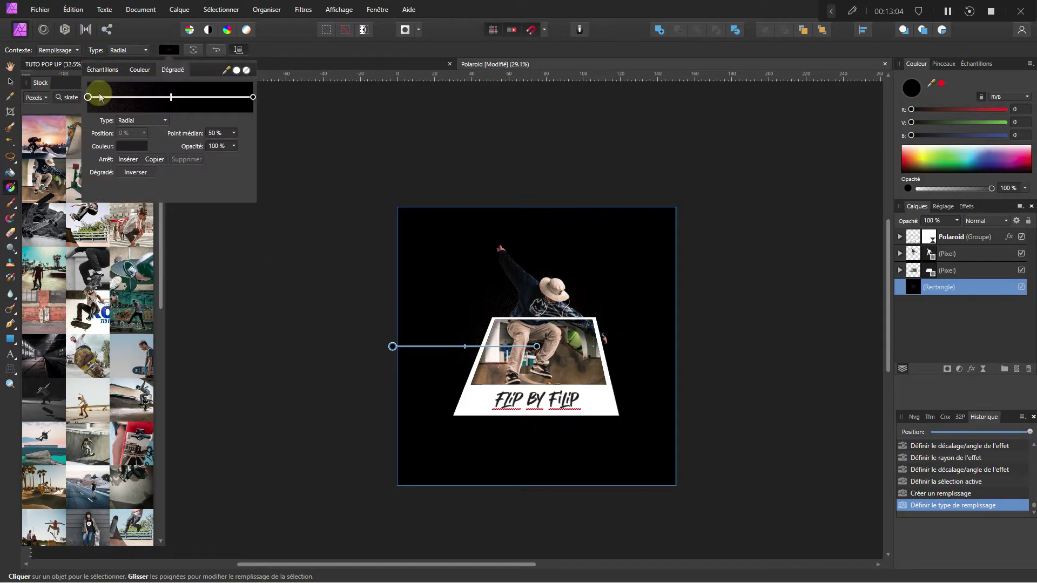
{"action": "left_click", "coordinate": [89, 99]}
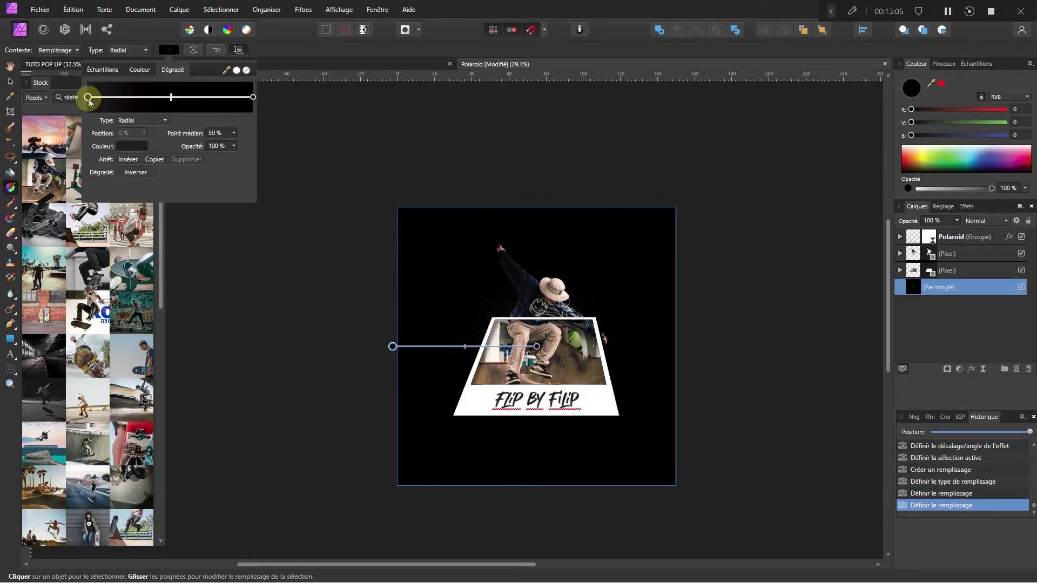
{"action": "mouse_move", "coordinate": [133, 97]}
{"action": "left_mouse_down"}
{"action": "mouse_move", "coordinate": [121, 98]}
{"action": "mouse_move", "coordinate": [202, 100]}
{"action": "mouse_move", "coordinate": [185, 111]}
{"action": "mouse_move", "coordinate": [186, 98]}
{"action": "mouse_move", "coordinate": [134, 103]}
{"action": "mouse_move", "coordinate": [185, 97]}
{"action": "mouse_move", "coordinate": [176, 97]}
{"action": "left_mouse_up"}
Colour the outer stop of the background gradient olive with RGB 121, 108, 0
{"action": "left_click", "coordinate": [226, 100]}
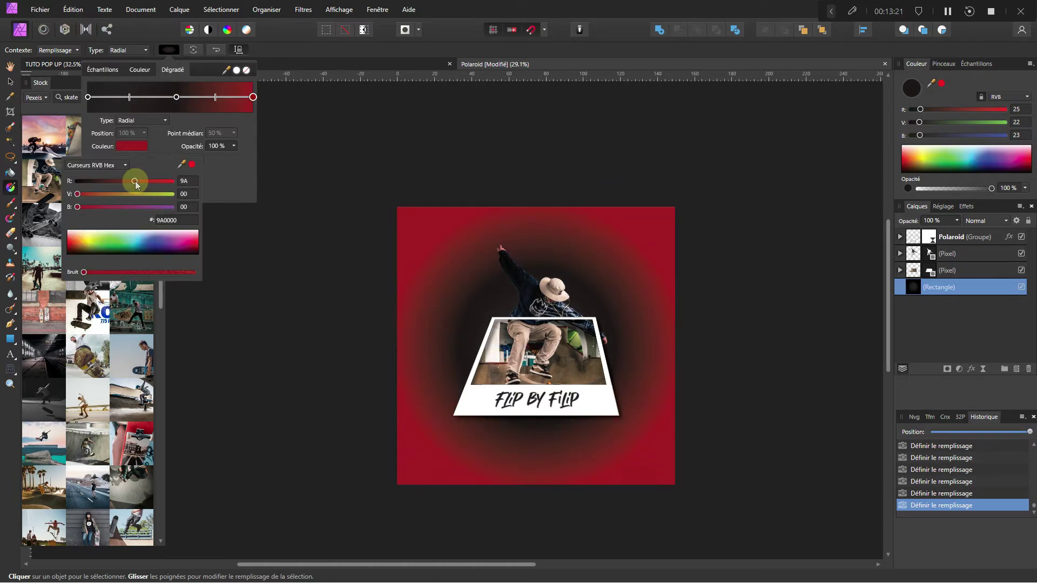
{"action": "left_click_drag", "start_coordinate": [135, 183], "coordinate": [116, 196]}
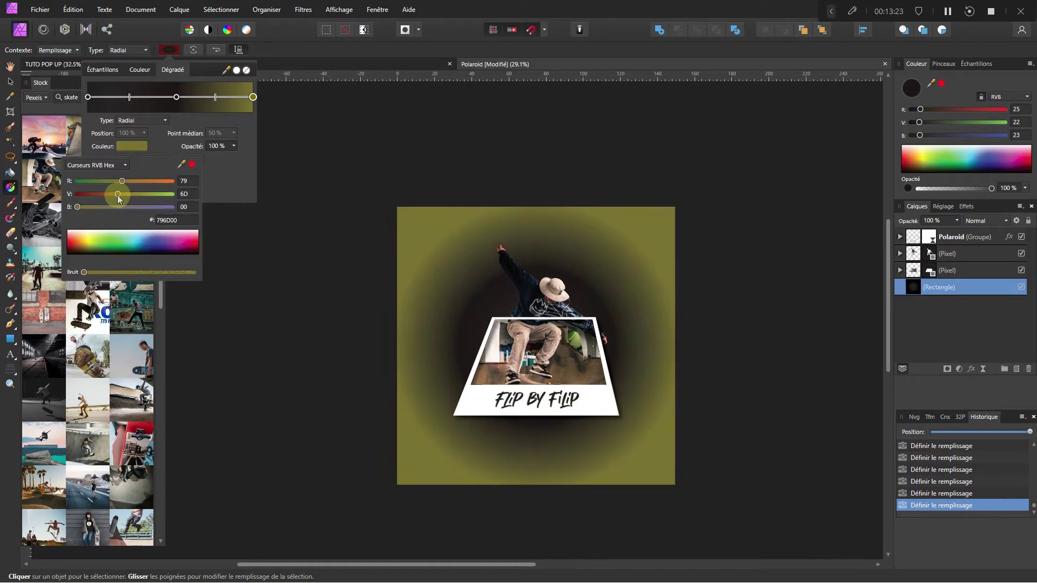
{"action": "left_click", "coordinate": [165, 122]}
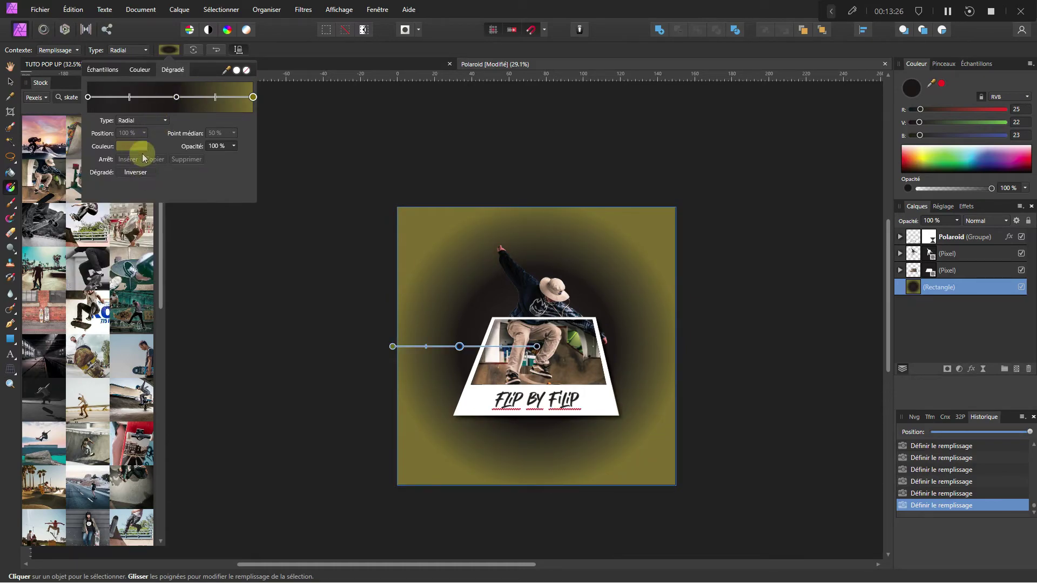
Delete the middle stop of the background gradient and colour its centre stop orange
{"action": "left_click", "coordinate": [176, 96]}
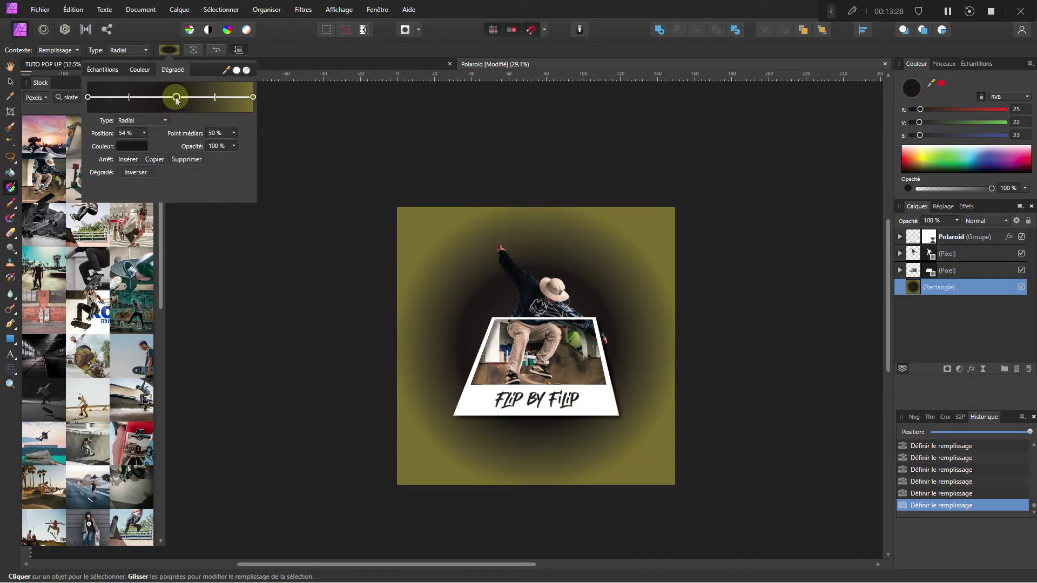
{"action": "left_click", "coordinate": [185, 159]}
{"action": "left_click", "coordinate": [87, 98]}
{"action": "left_click", "coordinate": [131, 146]}
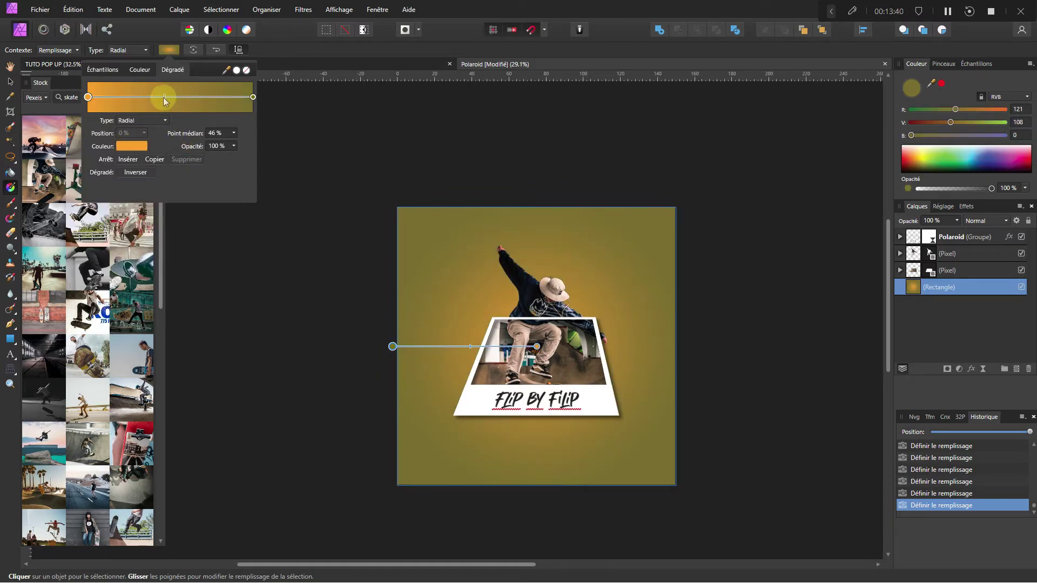
Set the background gradient's midpoint to 52% and recolour its outer stop bright green with RGB 121, 203, 0
{"action": "left_click_drag", "start_coordinate": [162, 97], "coordinate": [172, 99]}
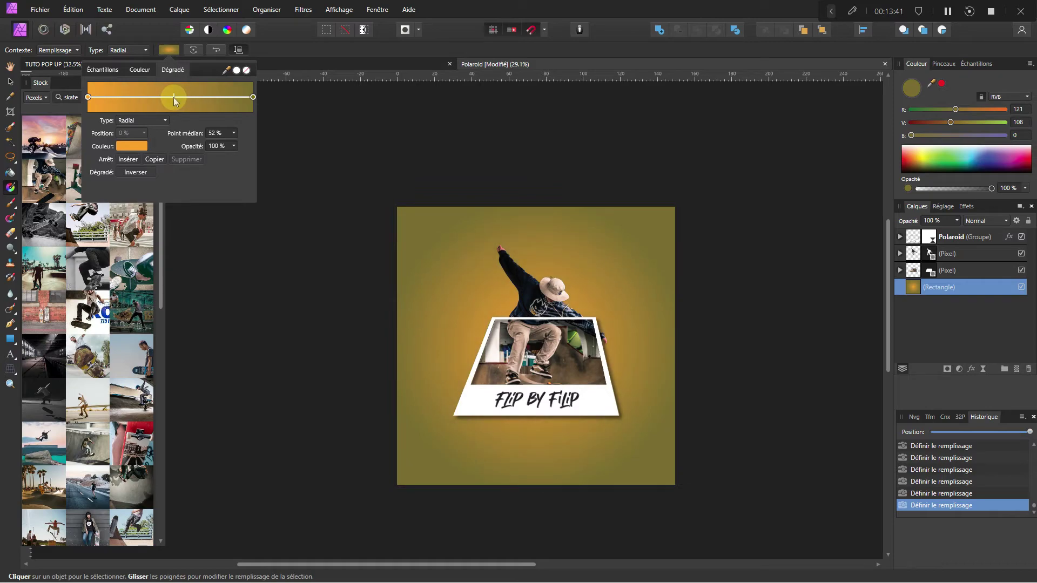
{"action": "left_click", "coordinate": [253, 97]}
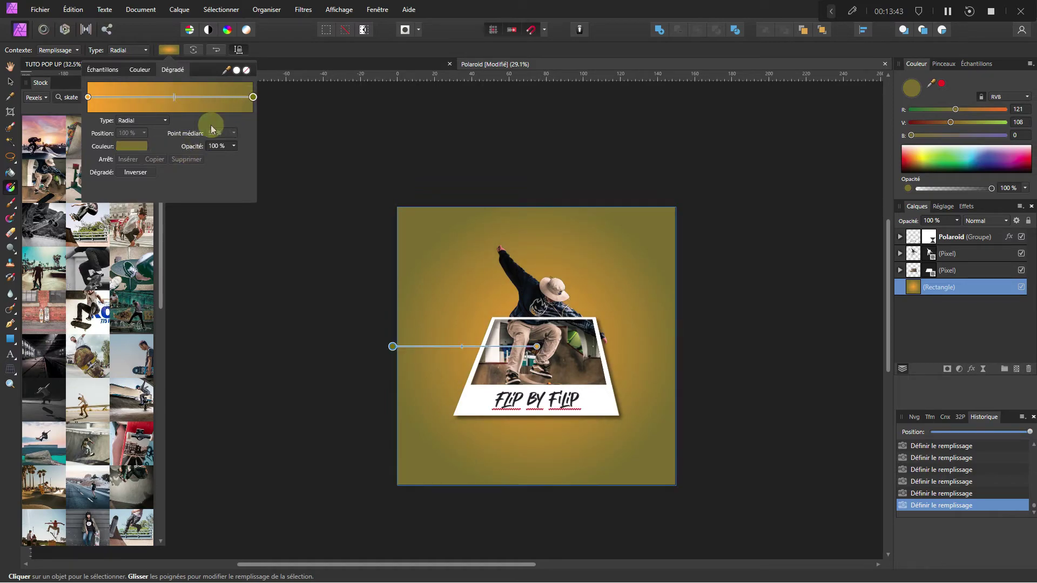
{"action": "left_click", "coordinate": [130, 145]}
{"action": "left_click_drag", "start_coordinate": [120, 194], "coordinate": [152, 194]}
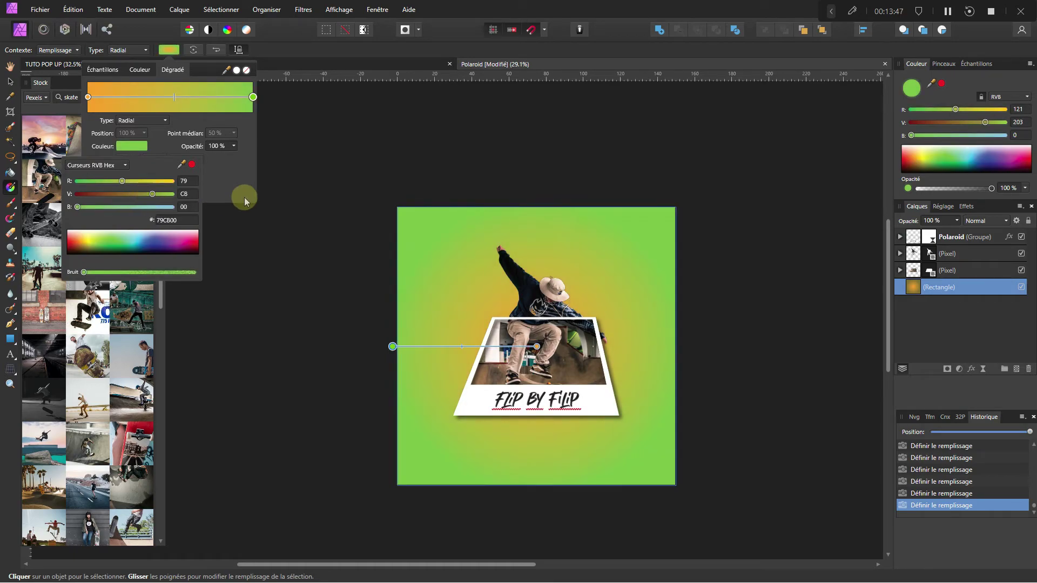
{"action": "left_click", "coordinate": [349, 250]}
{"action": "scroll", "coordinate": [675, 441], "scroll_direction": "up", "scroll_amount": 2, "text": "ctrl"}
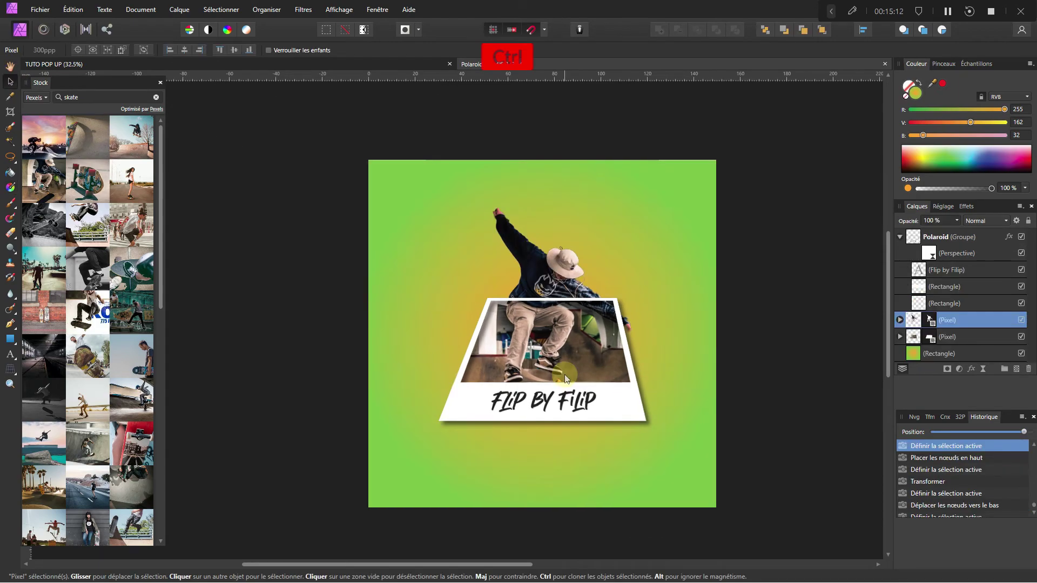
{"action": "scroll", "coordinate": [579, 372], "scroll_direction": "up", "scroll_amount": 2, "text": "ctrl"}
{"action": "scroll", "coordinate": [580, 372], "scroll_direction": "up", "scroll_amount": 1}
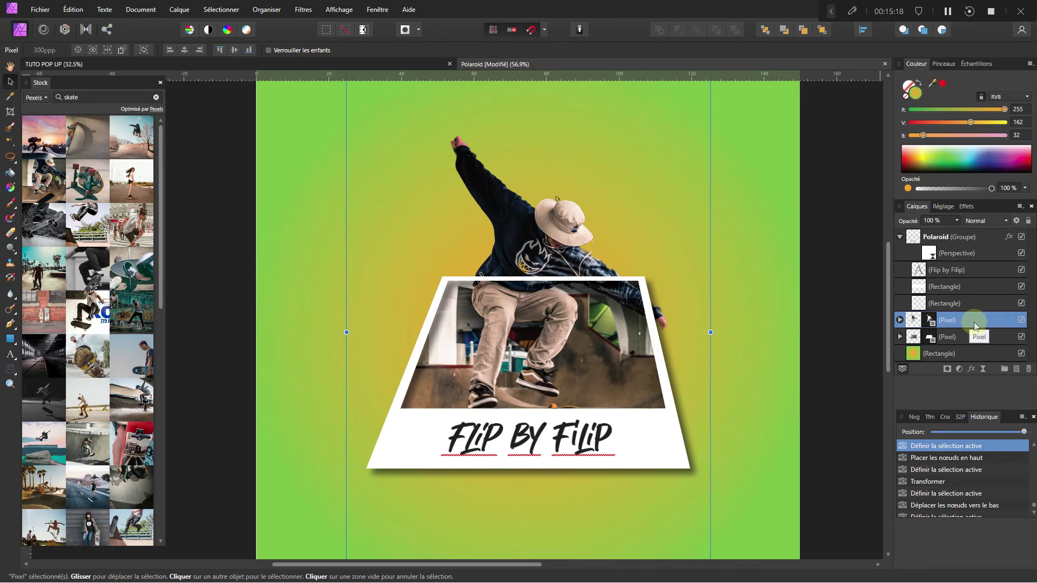
Bring the cut-out skateboarder layer to the front and place the Polaroid group between the masked skatepark photo and the gradient background rectangle
{"action": "left_click", "coordinate": [824, 31]}
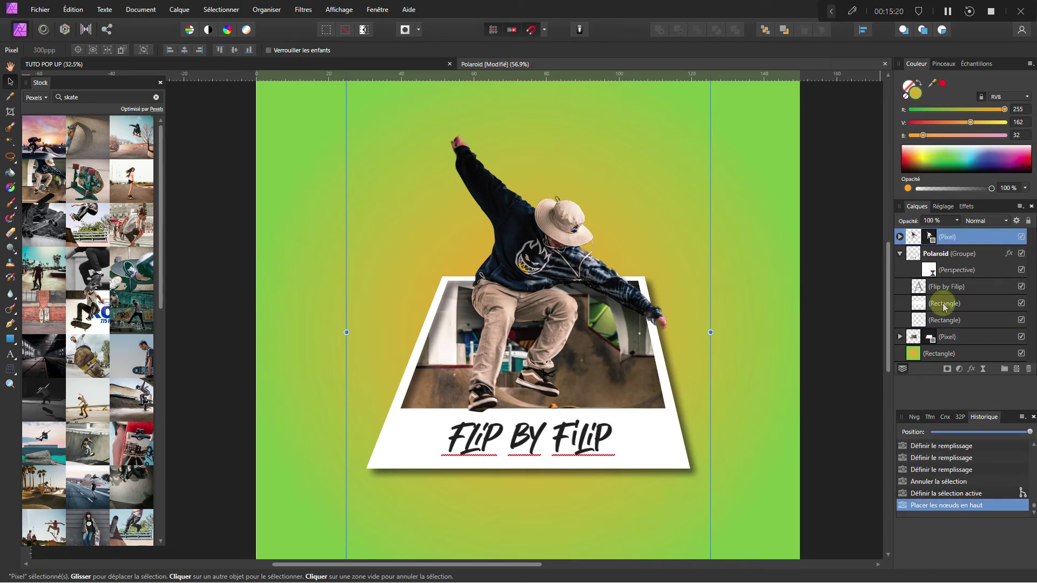
{"action": "left_click", "coordinate": [958, 254]}
{"action": "left_click", "coordinate": [781, 32]}
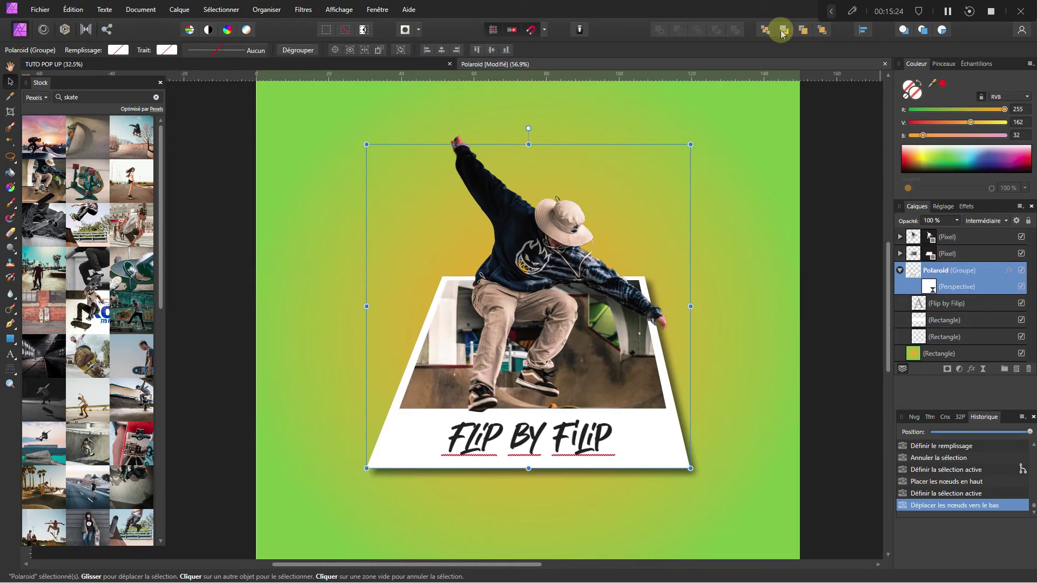
{"action": "left_click", "coordinate": [781, 32]}
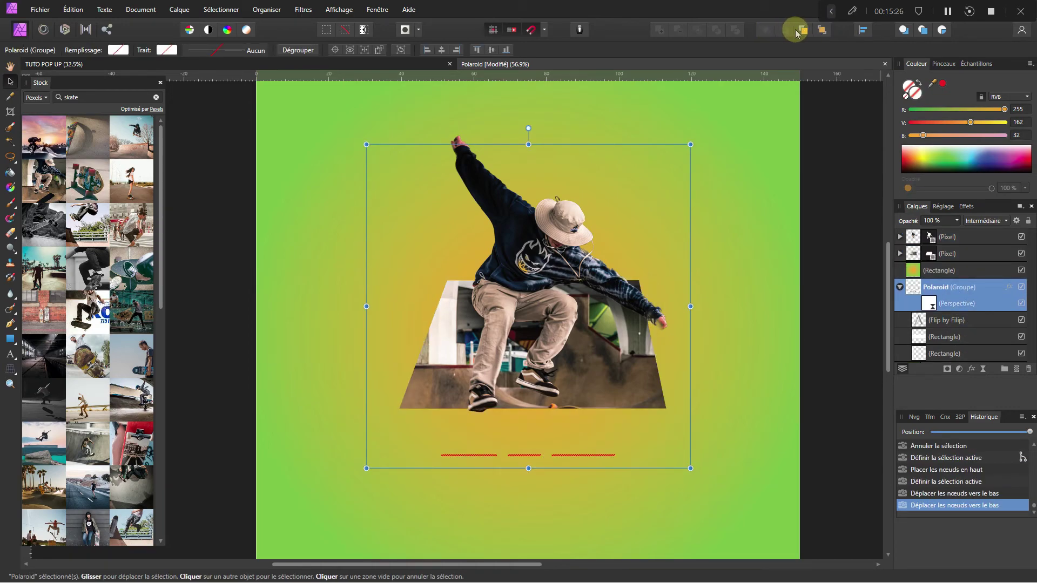
{"action": "left_click", "coordinate": [797, 32]}
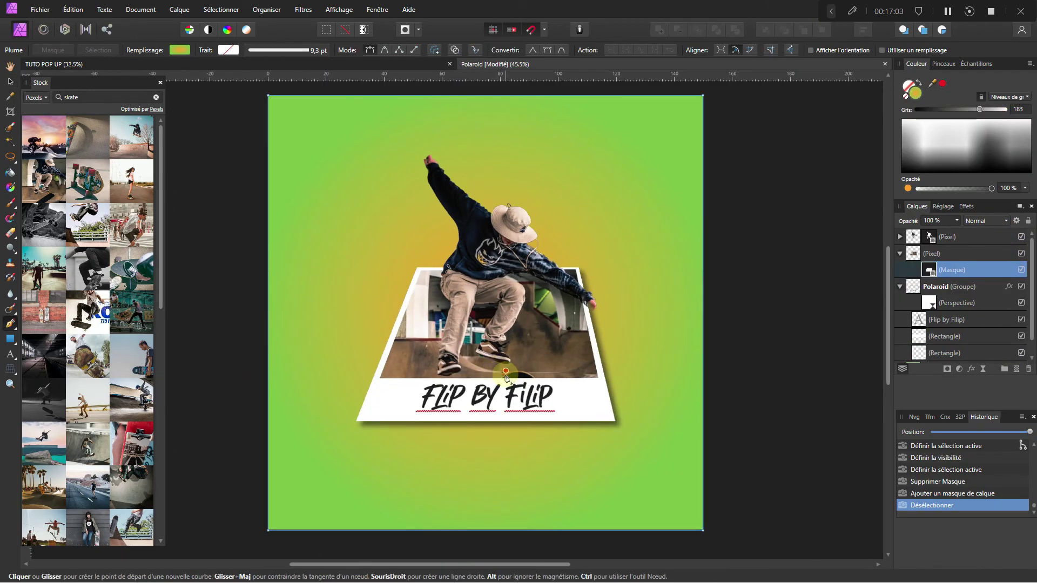
{"action": "scroll", "coordinate": [487, 366], "scroll_direction": "down", "scroll_amount": 2}
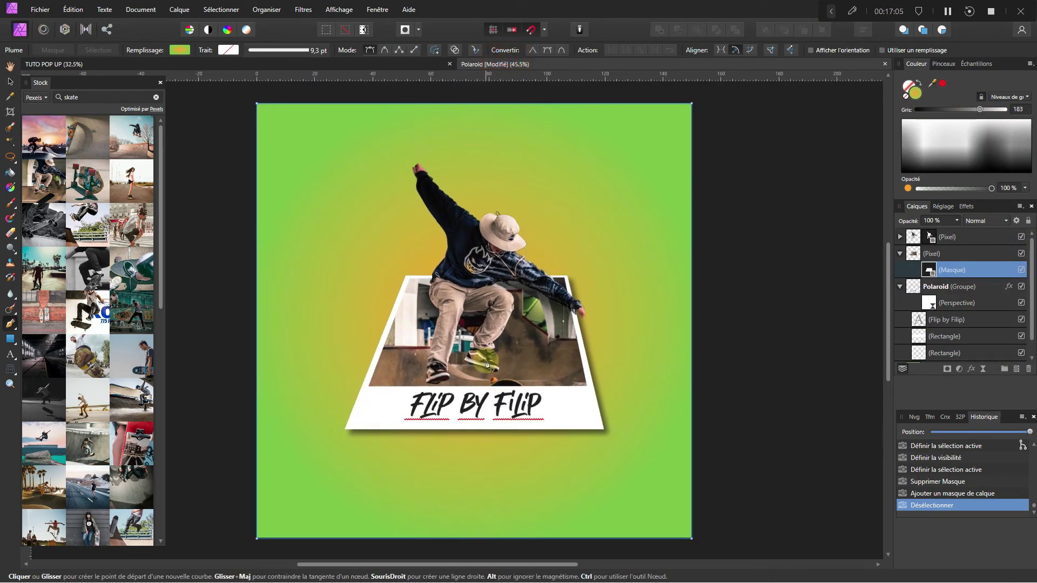
{"action": "scroll", "coordinate": [533, 375], "scroll_direction": "up", "scroll_amount": 1}
{"action": "scroll", "coordinate": [537, 378], "scroll_direction": "down", "scroll_amount": 1}
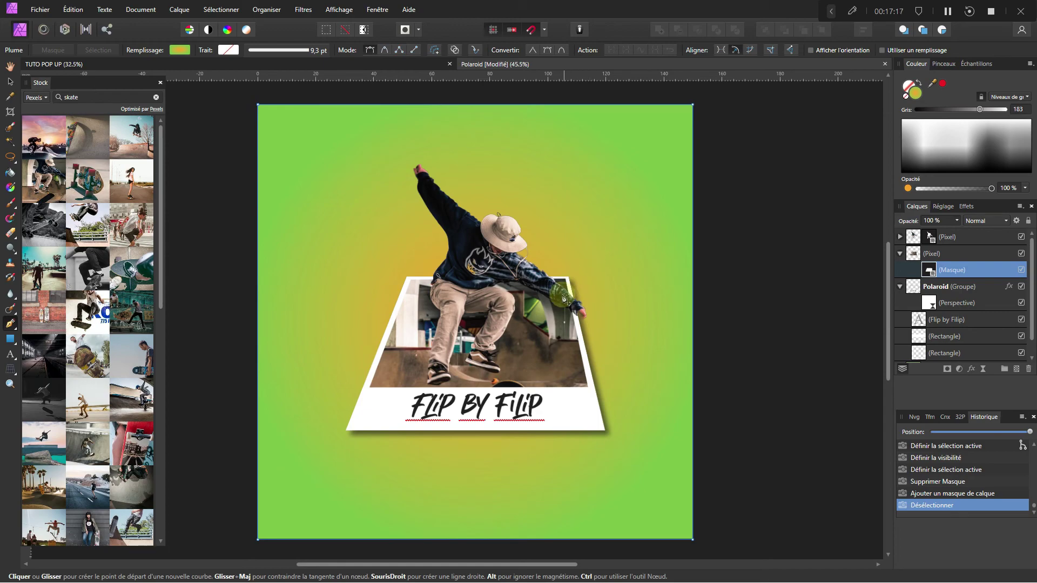
{"action": "key", "text": "ctrl"}
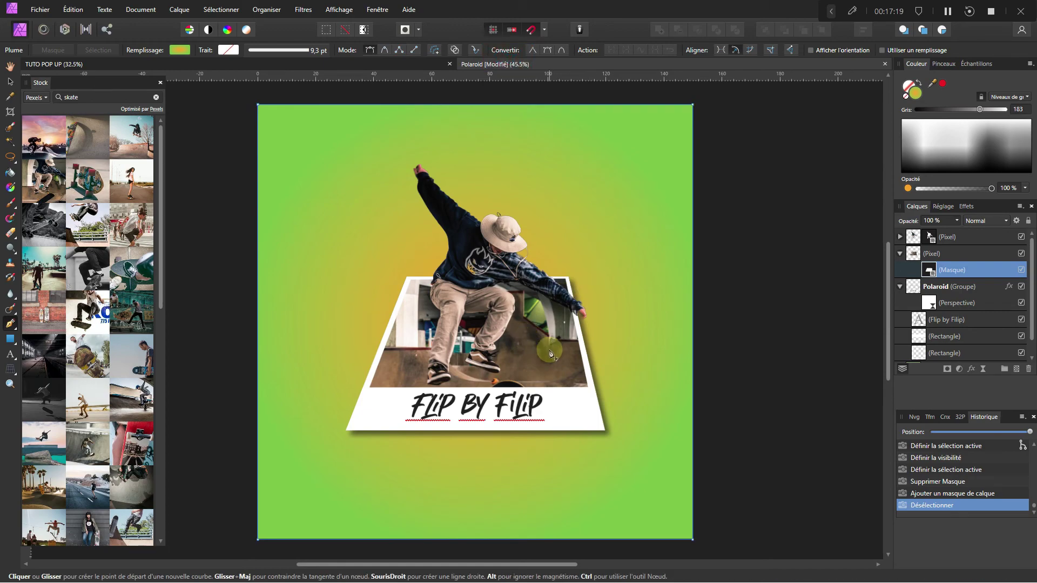